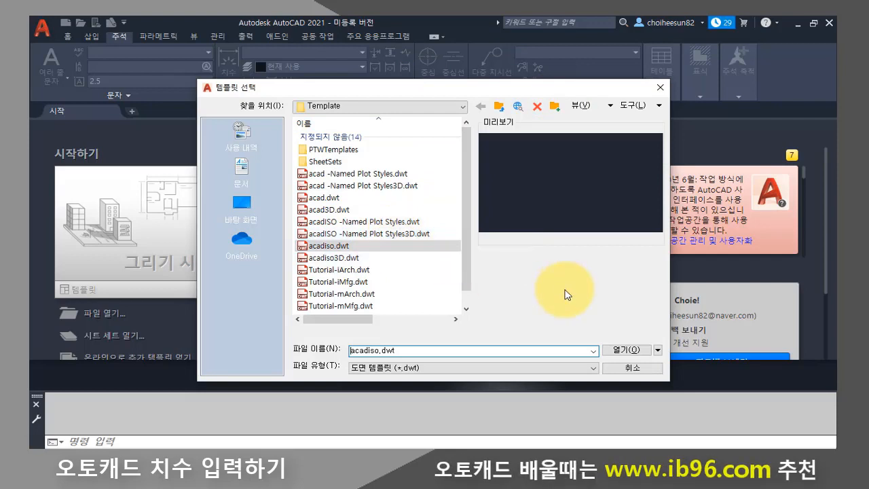
- Create a new metric drawing without using a template
click(658, 350)
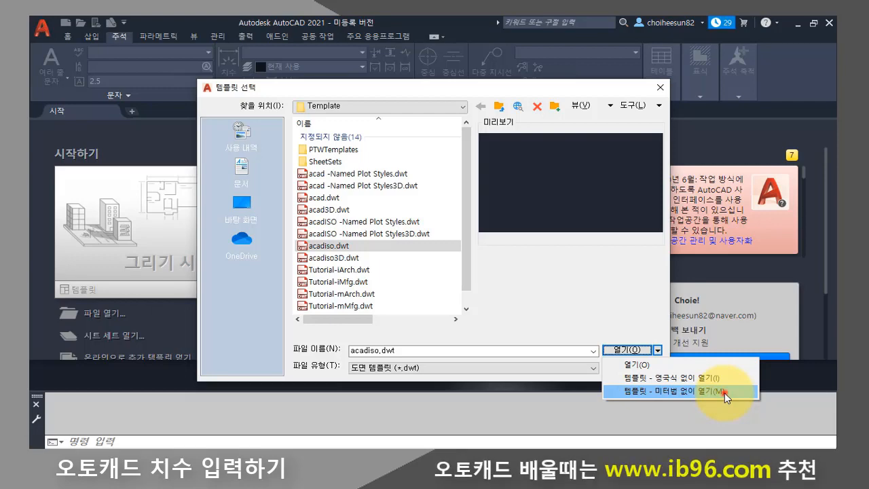
click(725, 392)
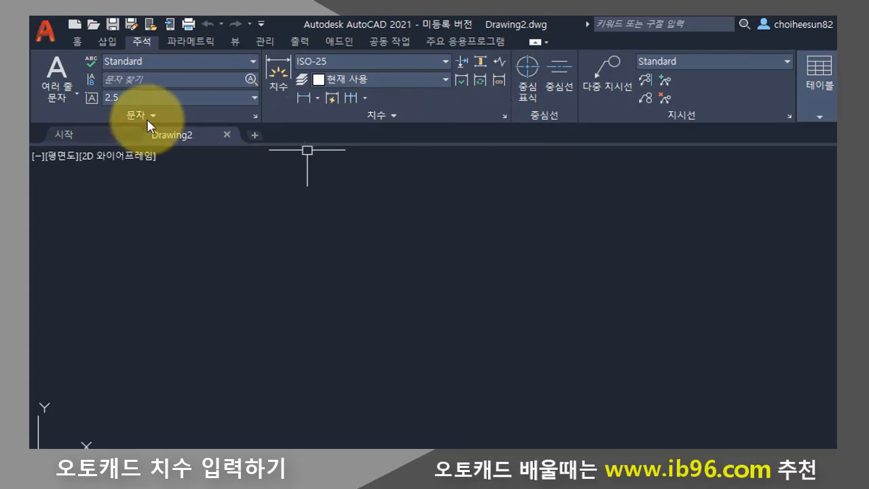
- Examine the annotation and dimensioning tools, including the list of available dimension types
click(77, 43)
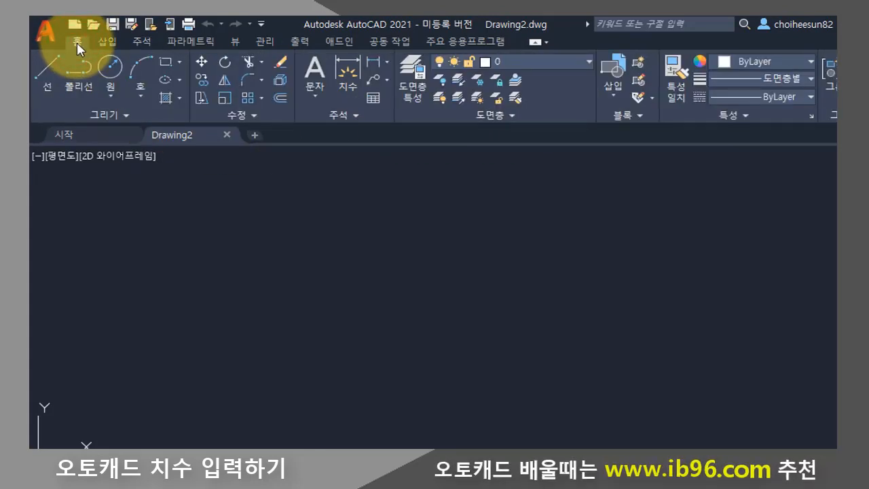
click(108, 41)
click(141, 42)
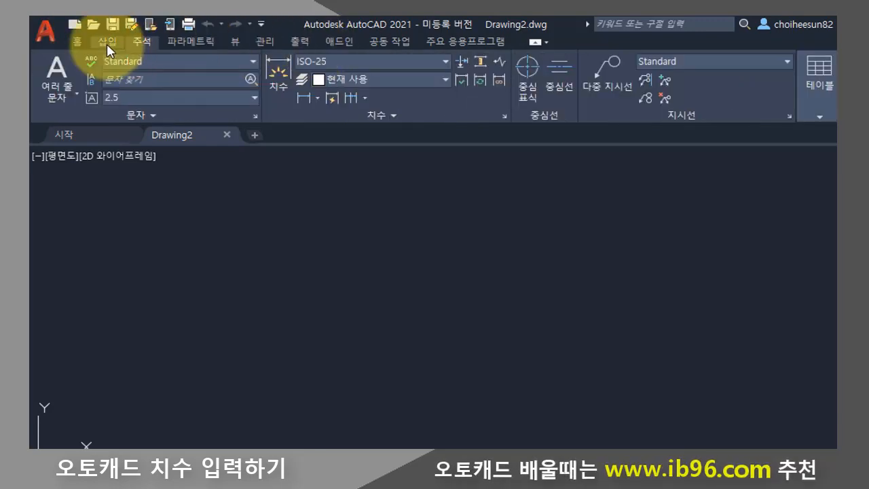
click(77, 42)
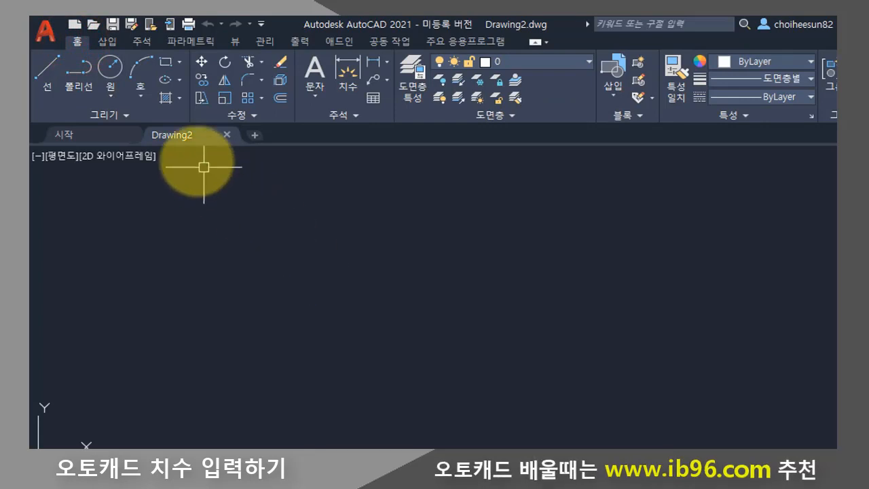
click(142, 40)
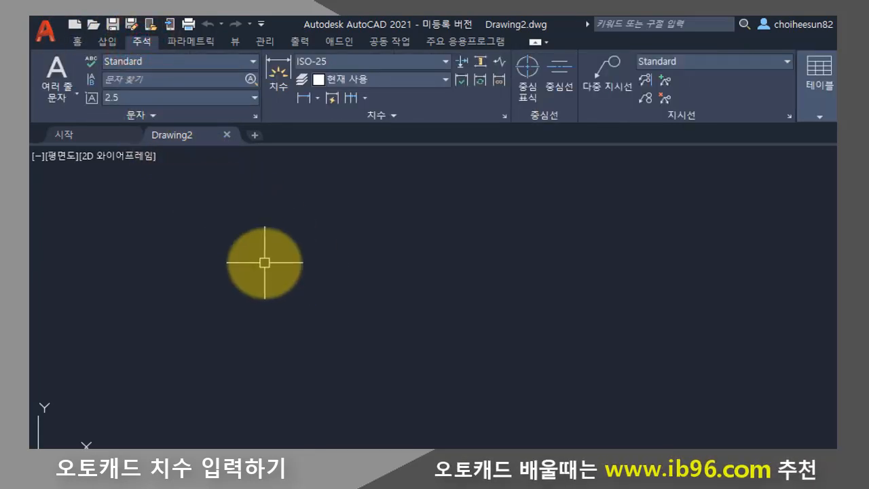
click(77, 42)
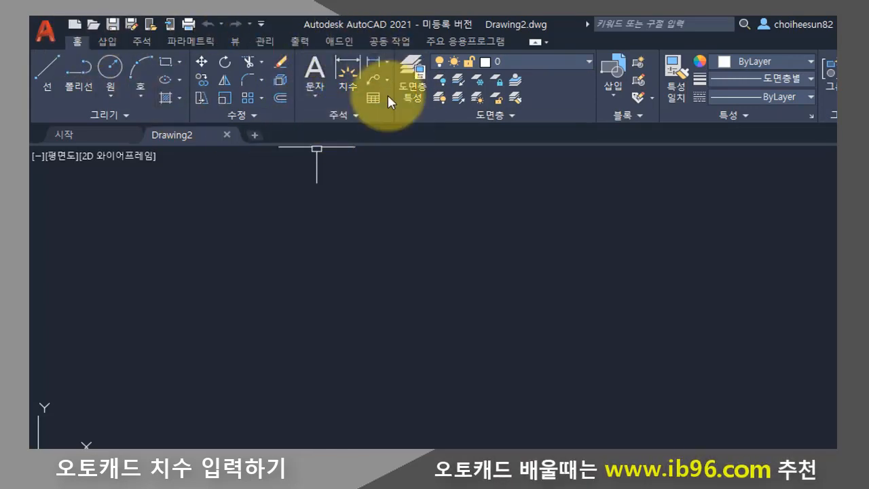
click(147, 43)
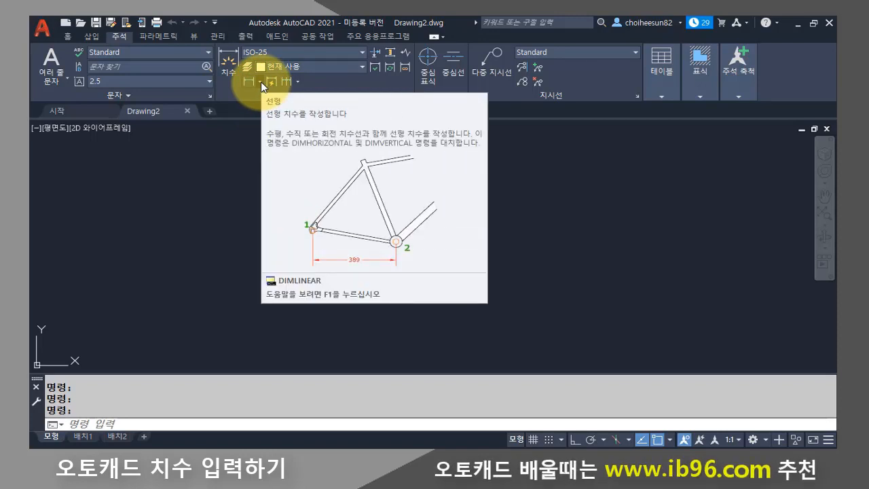
click(260, 81)
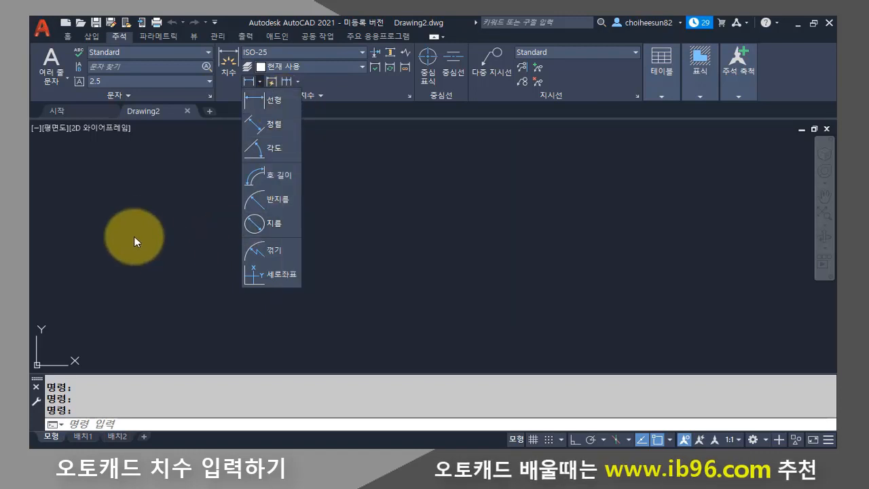
click(134, 219)
- Draw a horizontal rectangle about 154 units wide in the middle of the empty drawing
text(rec)
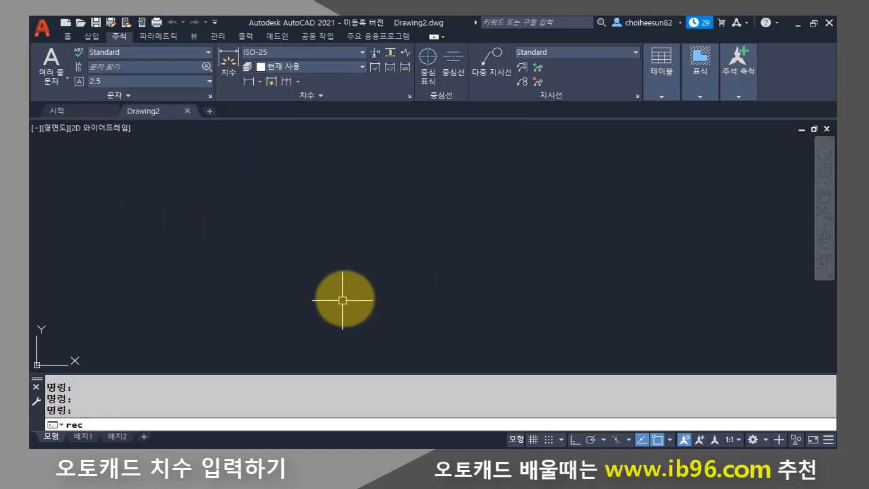
key(Return)
click(261, 299)
click(409, 212)
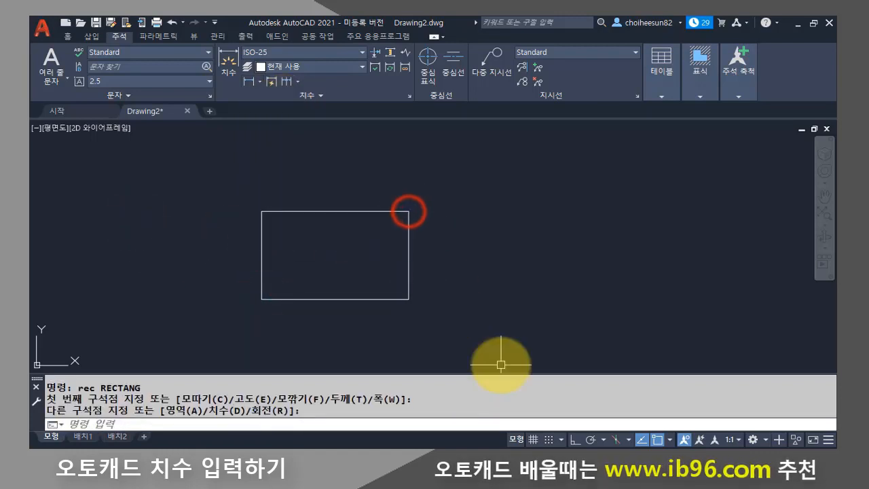
- Change the rectangle's colour to yellow
click(461, 227)
click(340, 272)
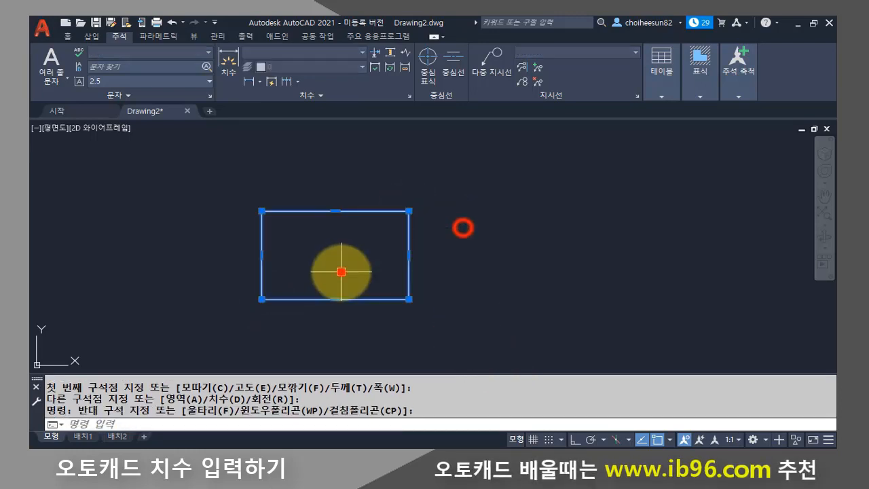
click(66, 36)
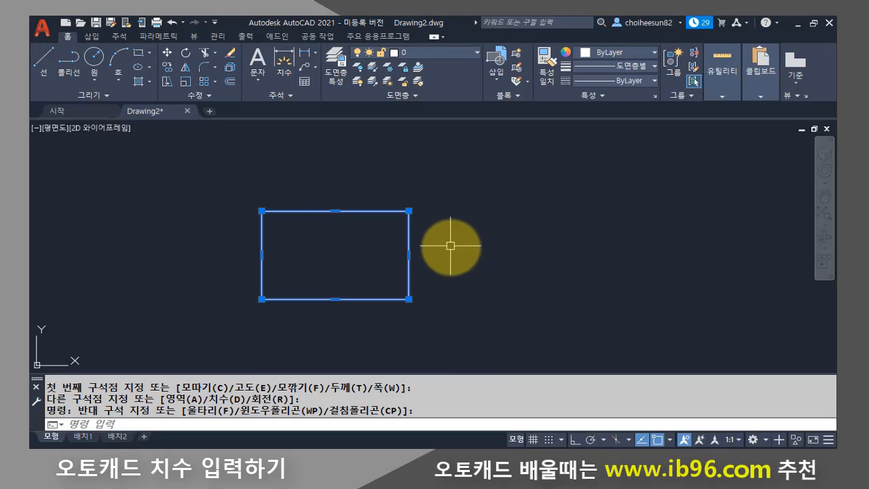
click(629, 52)
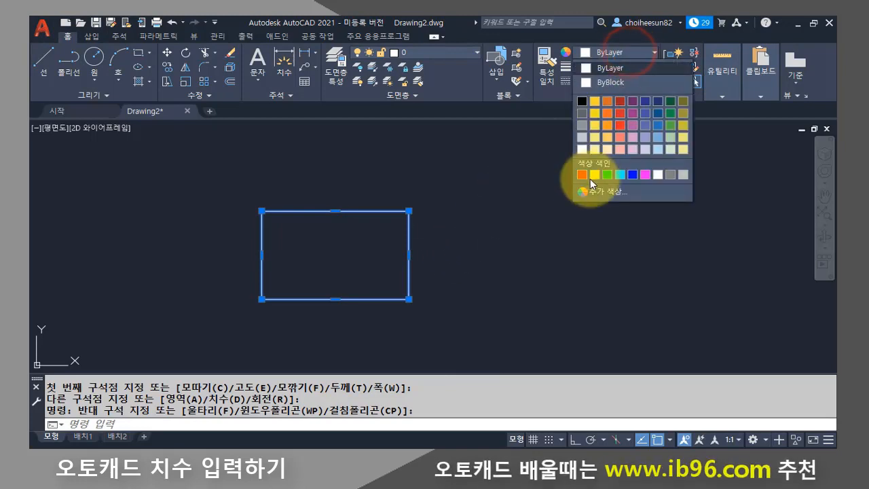
click(590, 177)
key(Escape)
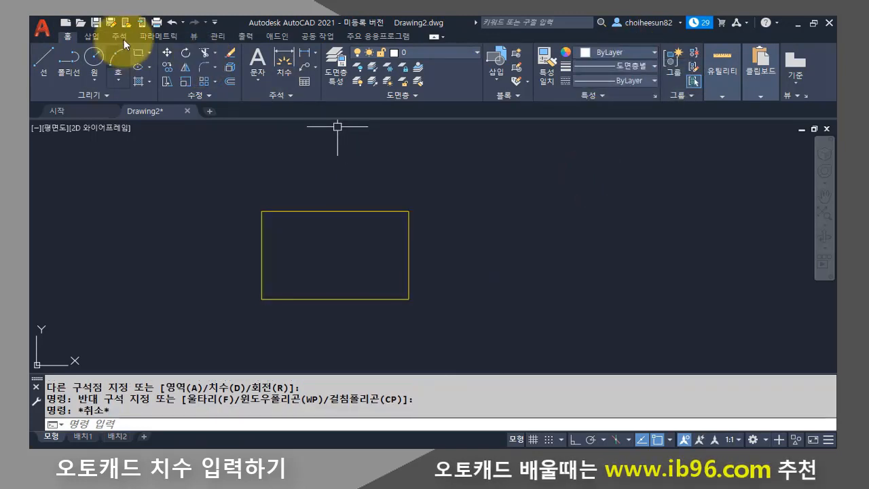
- Add a linear dimension between the rectangle's two upper corners, placing the dimension line above the top edge
click(120, 36)
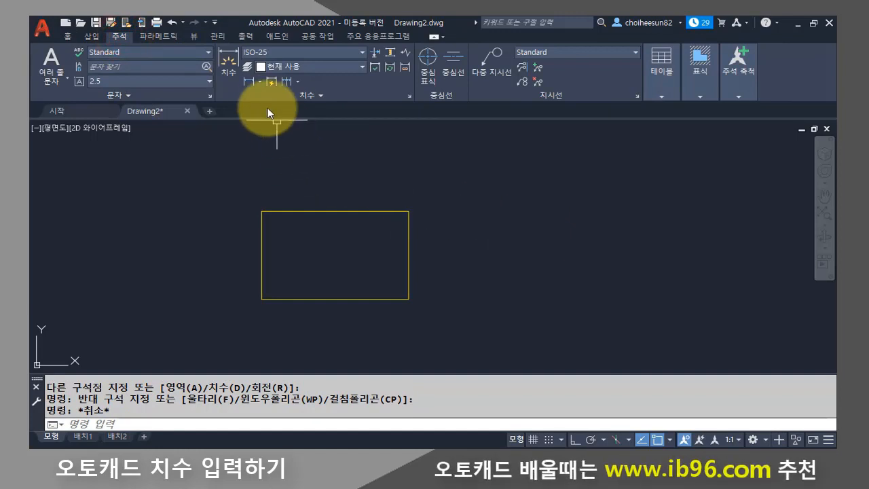
click(259, 81)
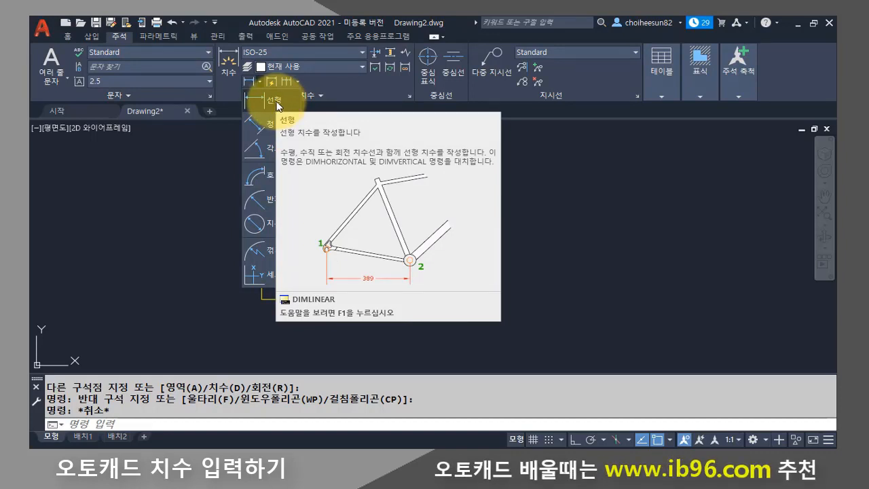
click(275, 103)
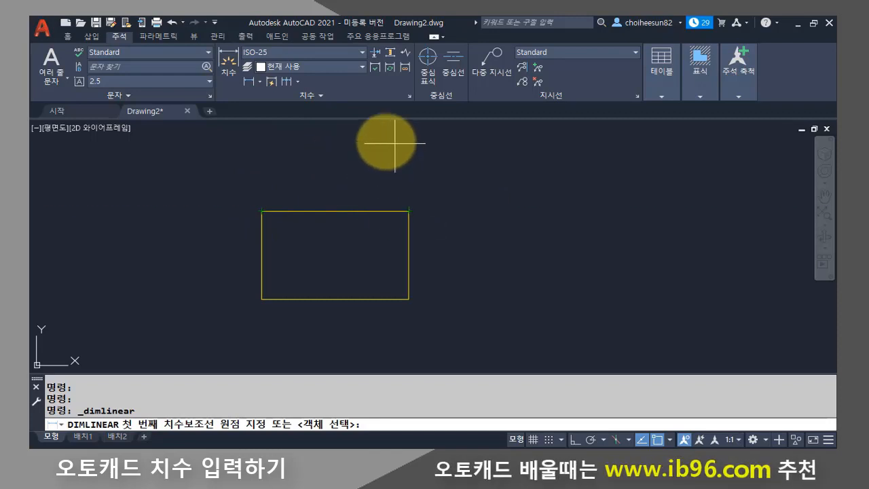
click(261, 211)
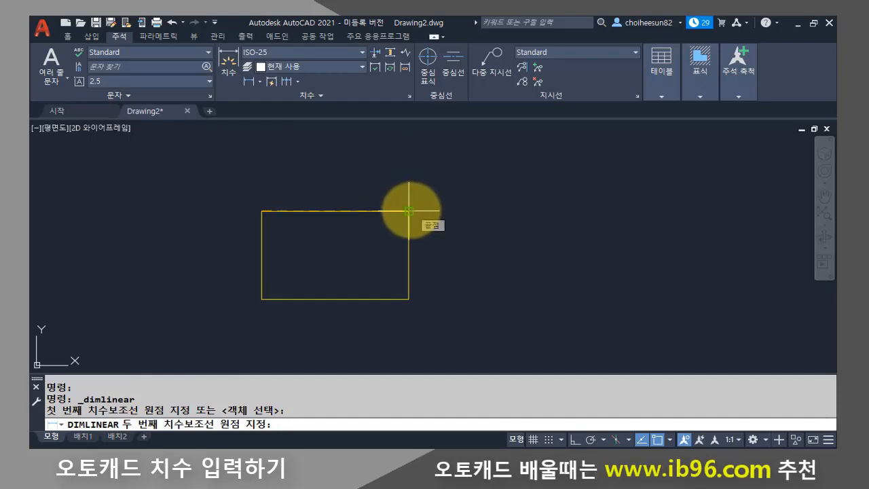
click(409, 211)
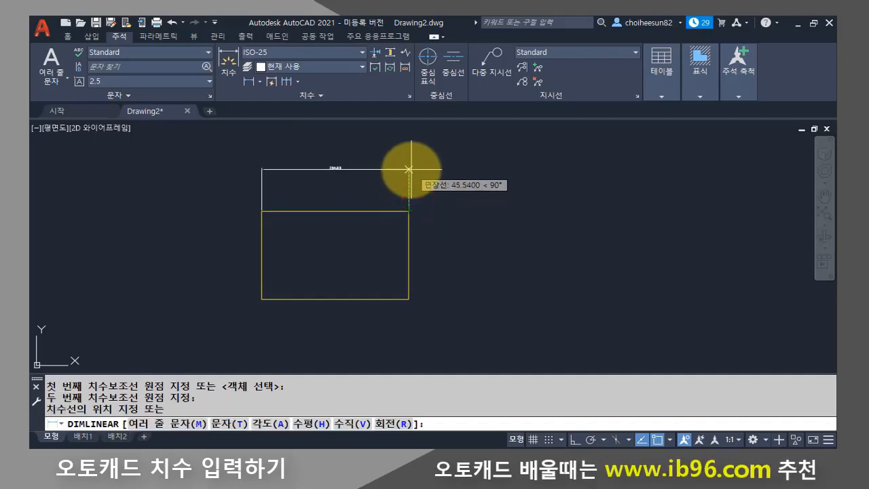
scroll(321, 180, up, 4)
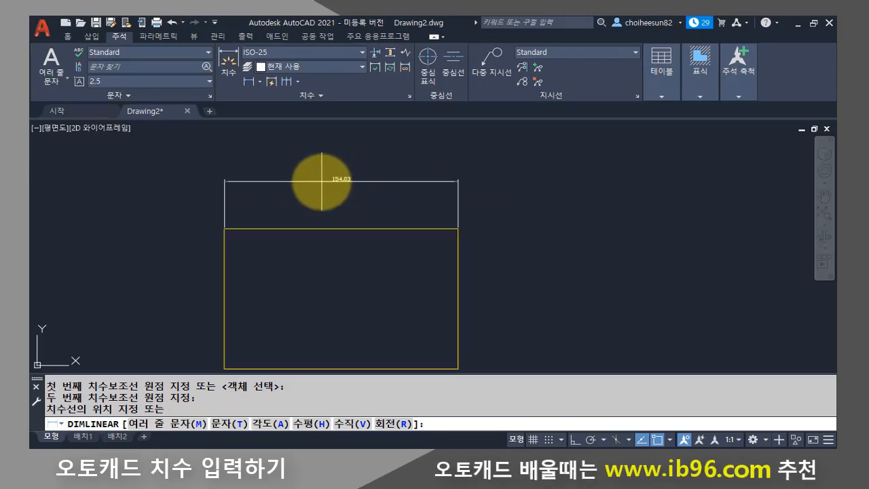
scroll(322, 180, up, 2)
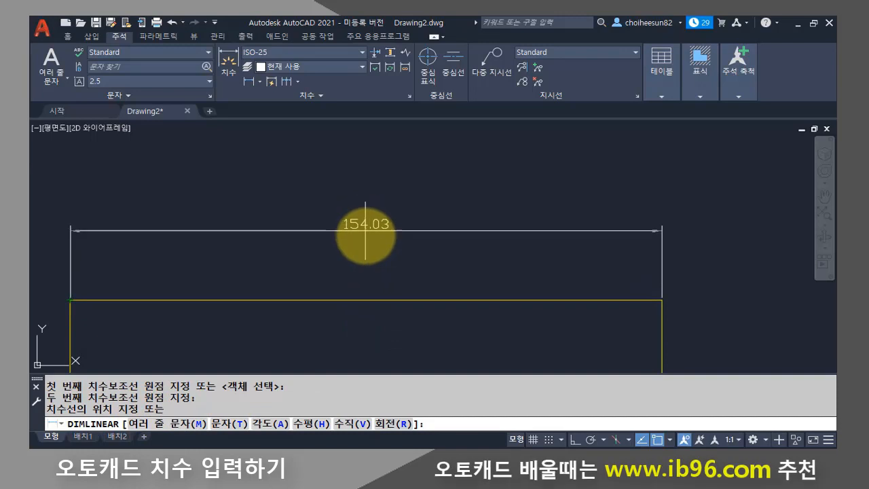
click(368, 201)
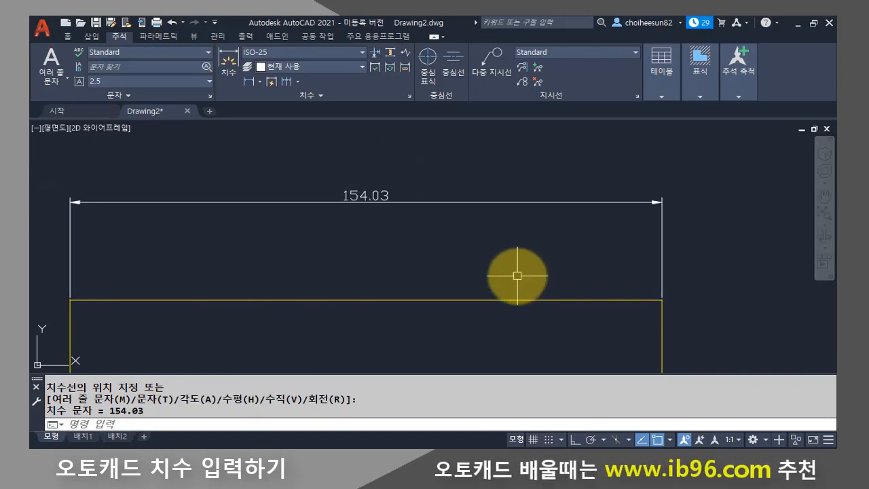
- Scale the rectangle and its dimension by a factor of .5 about a point inside the rectangle
scroll(469, 271, down, 4)
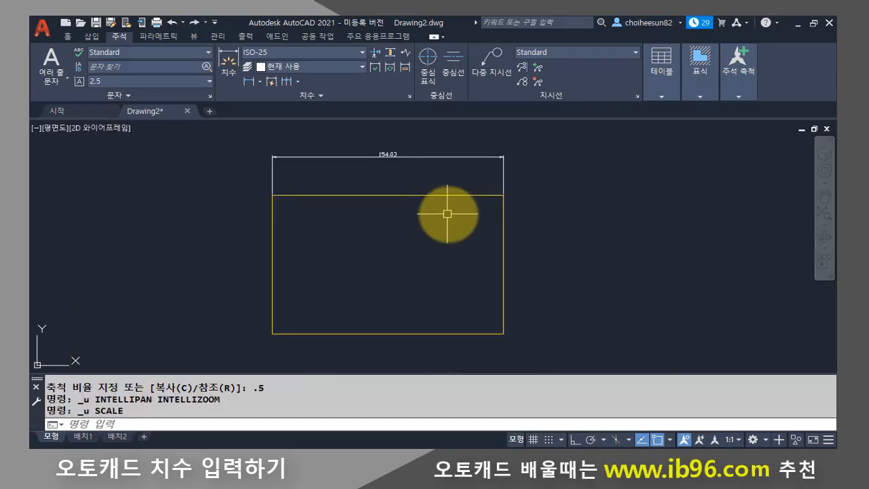
text(sc)
key(Return)
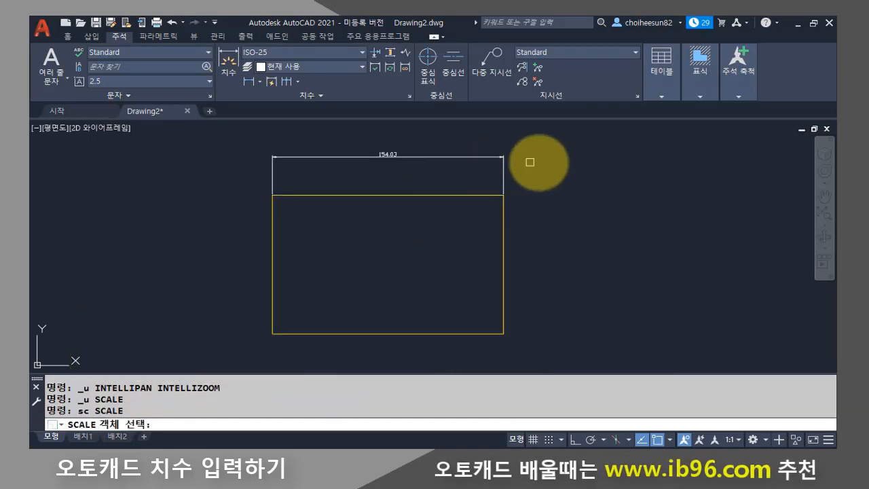
click(547, 155)
click(440, 246)
key(Return)
click(400, 245)
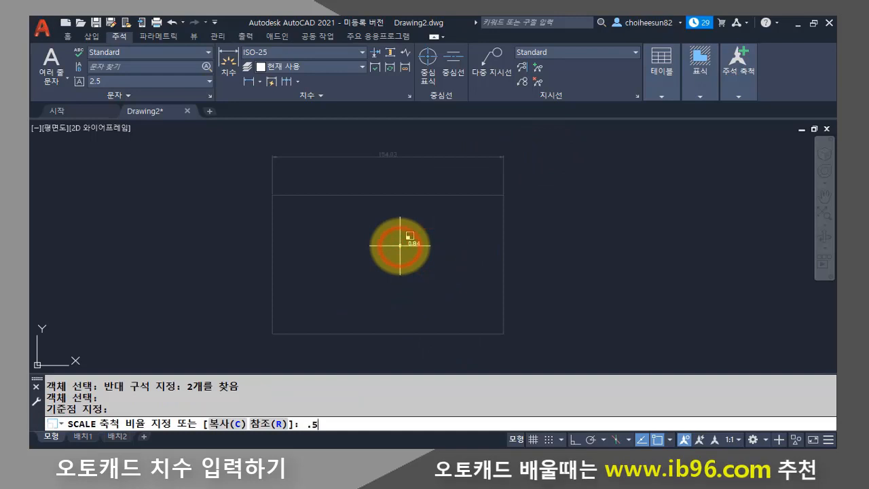
text(.5)
key(Return)
- Erase the linear dimension above the rectangle
scroll(406, 234, up, 2)
middle_drag(408, 233, 354, 252)
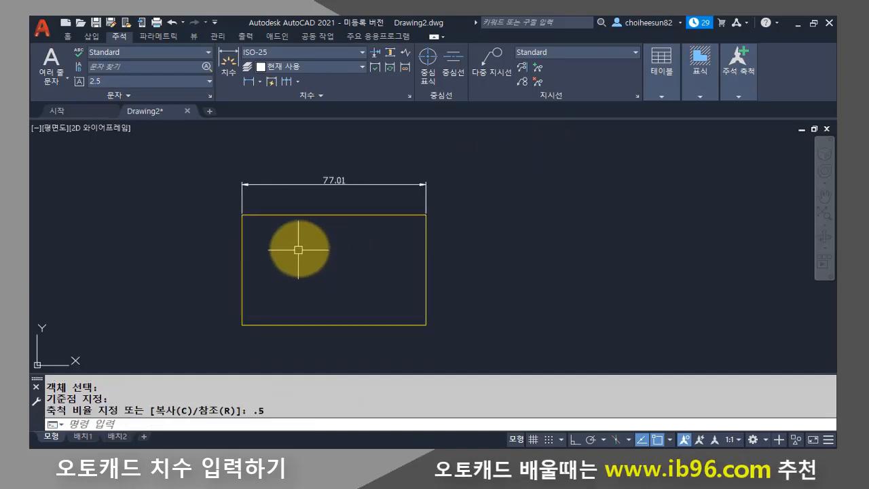
scroll(324, 207, up, 2)
middle_drag(326, 207, 328, 222)
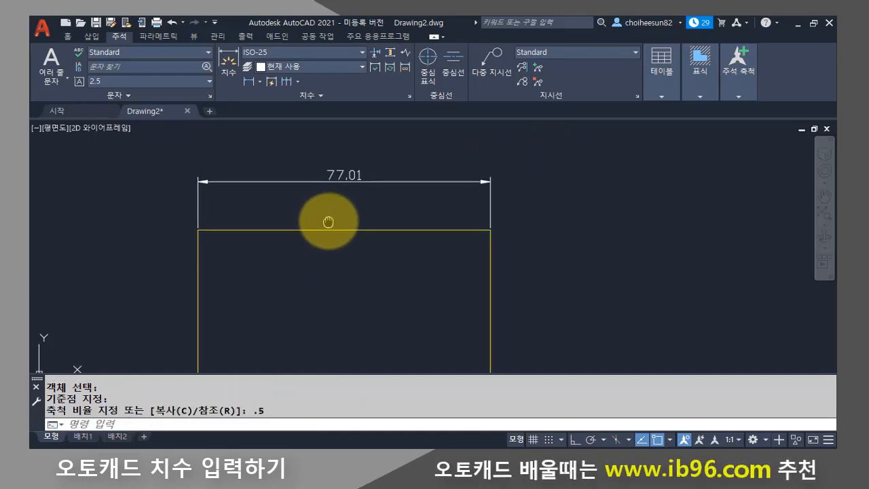
click(341, 194)
click(300, 159)
text(e)
key(Return)
key(Escape)
key(Escape)
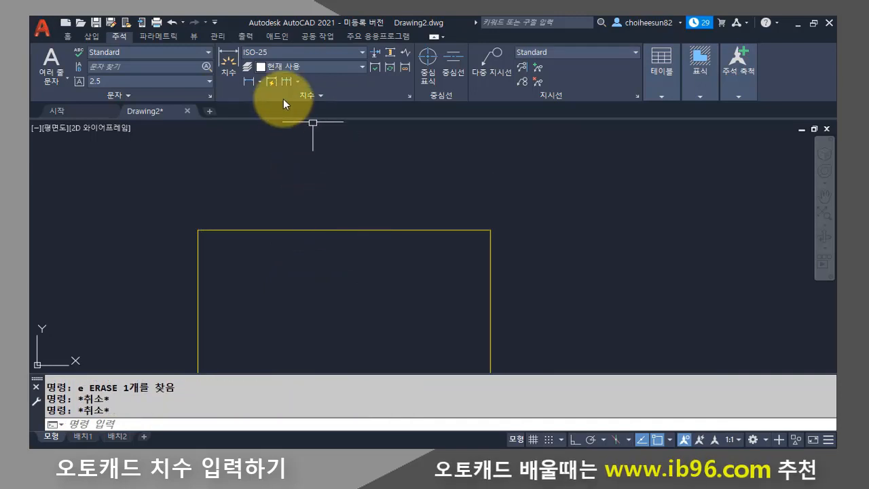
- Dimension the top edge of the scaled rectangle with a linear dimension placed above it
click(261, 78)
click(267, 106)
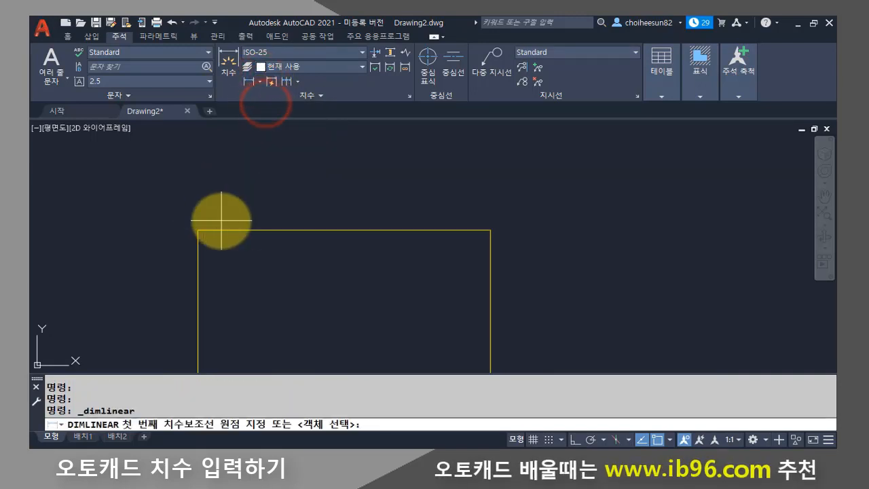
click(197, 230)
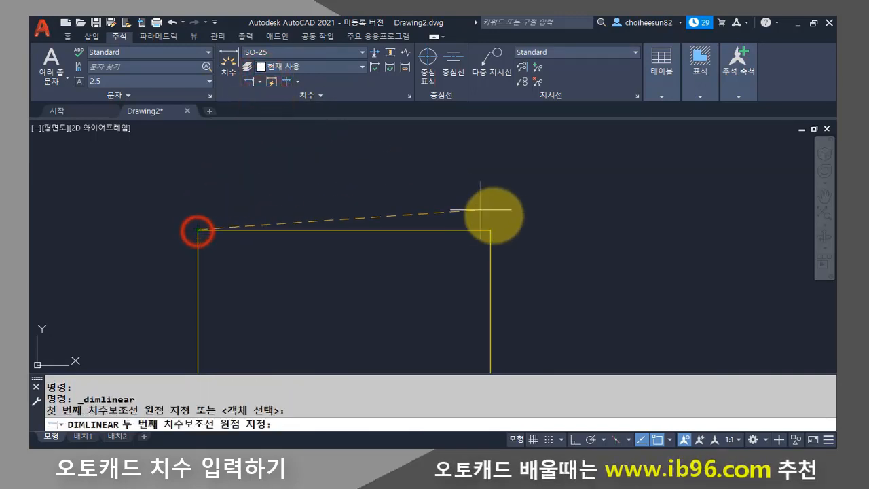
click(490, 230)
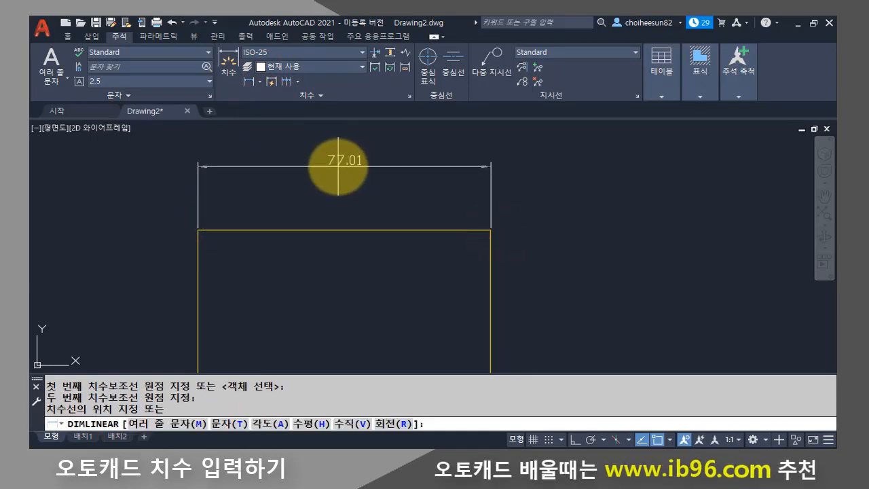
click(337, 170)
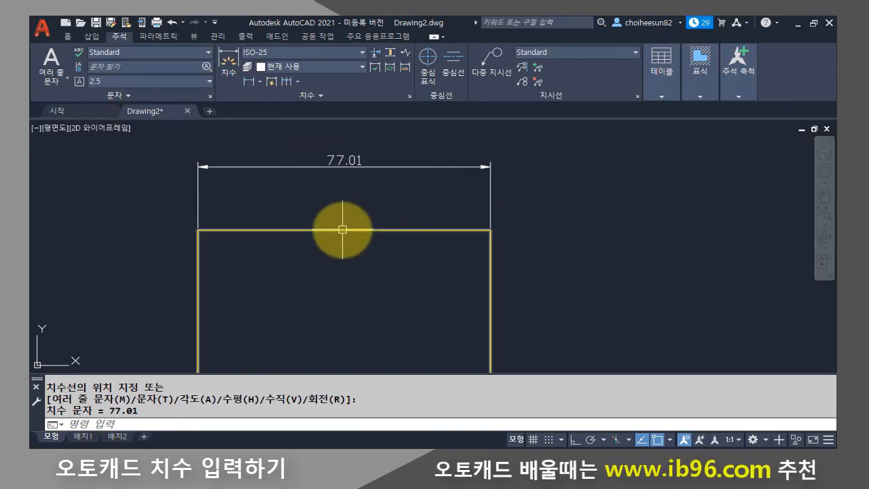
- Measure the distance between the rectangle's two upper corners with the DIST command
text(di)
key(Return)
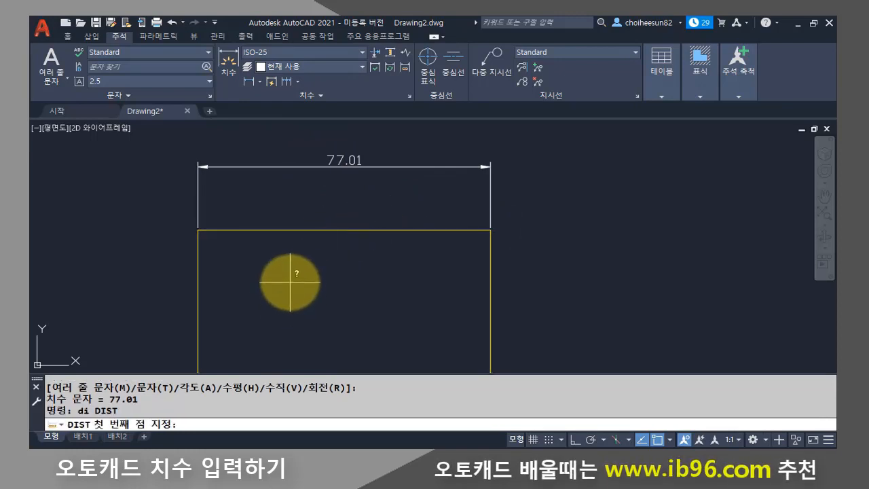
click(198, 231)
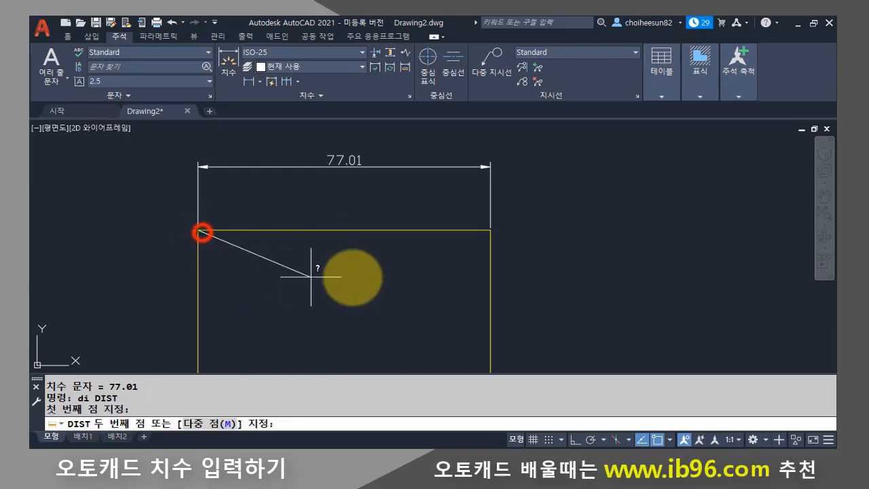
click(491, 231)
drag(128, 400, 47, 400)
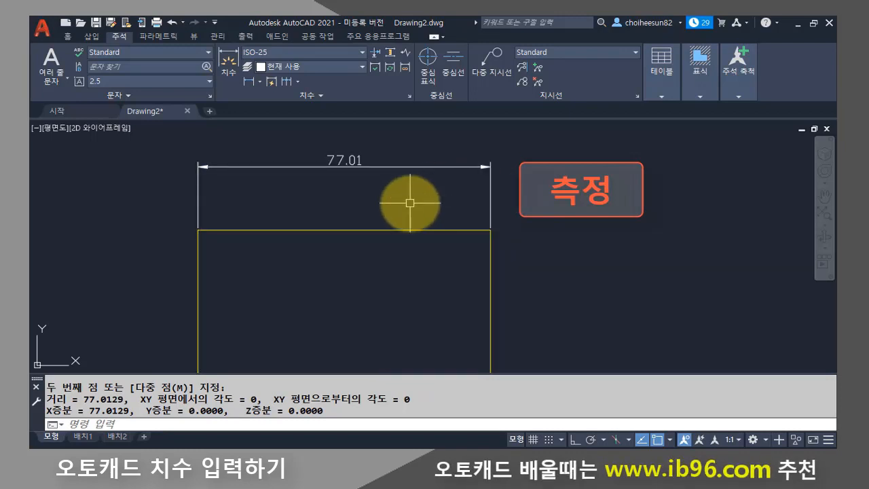
click(418, 167)
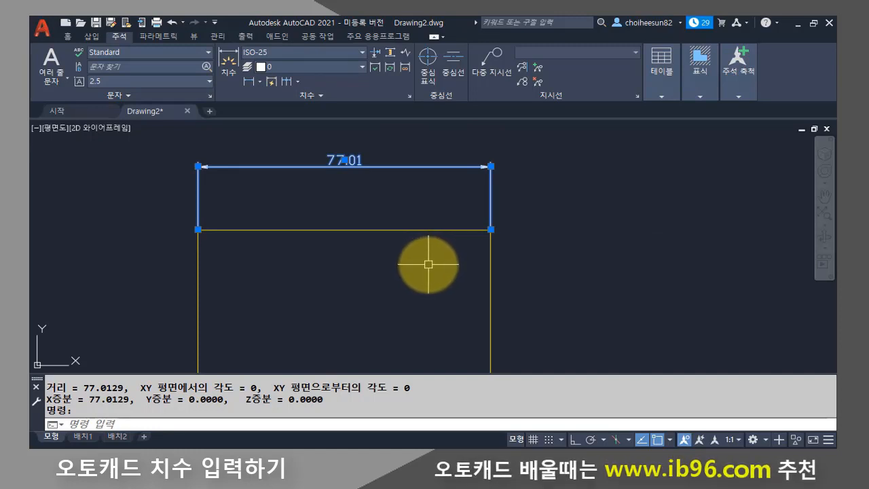
key(Escape)
- Add a linear dimension between the rectangle's two lower corners, placing the dimension line below the bottom edge
scroll(374, 250, down, 2)
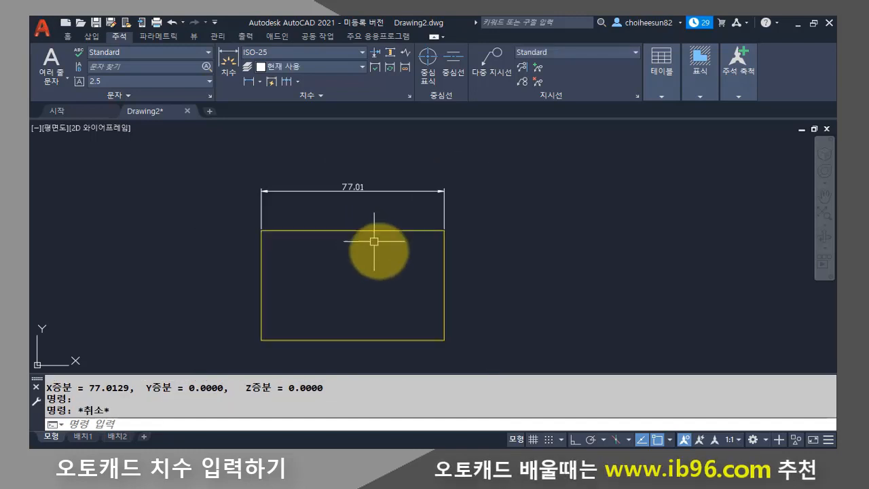
mouse_move(374, 250)
middle_down()
mouse_move(388, 261)
mouse_move(388, 251)
middle_up()
text(dli)
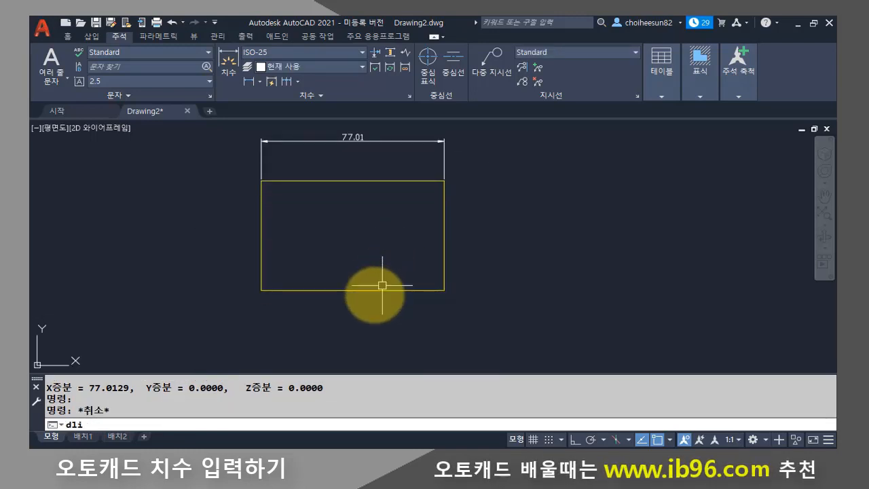
key(Return)
click(261, 290)
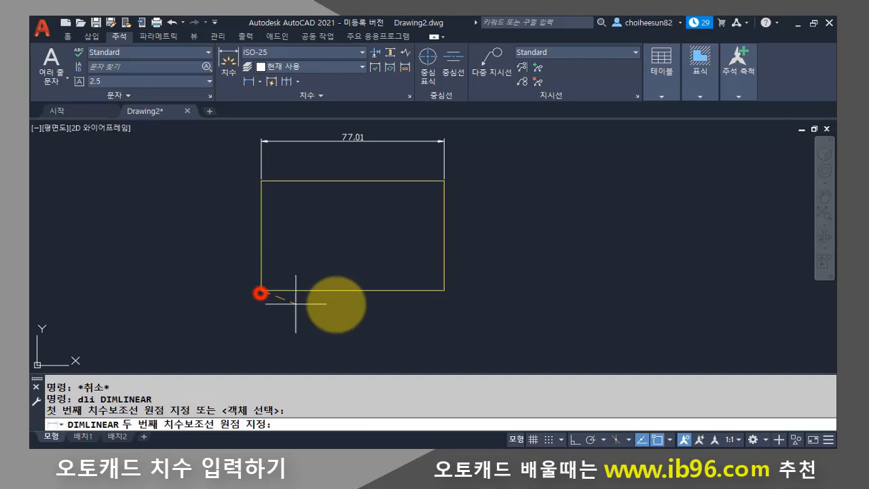
click(444, 290)
click(410, 334)
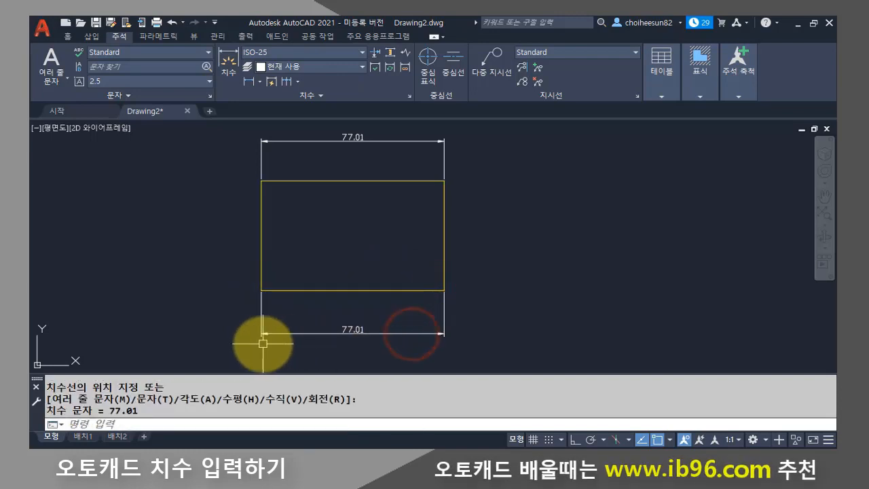
- Explode the linear dimension below the rectangle into separate objects
click(353, 138)
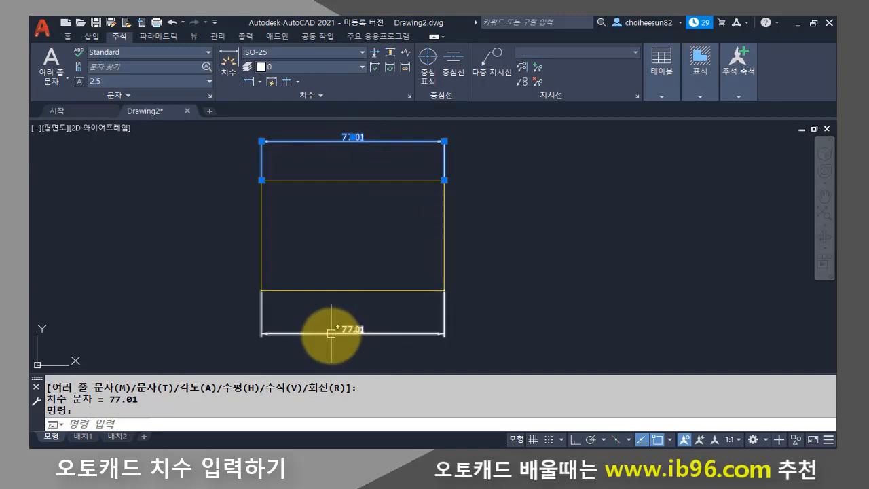
key(Escape)
click(360, 331)
key(Escape)
text(x)
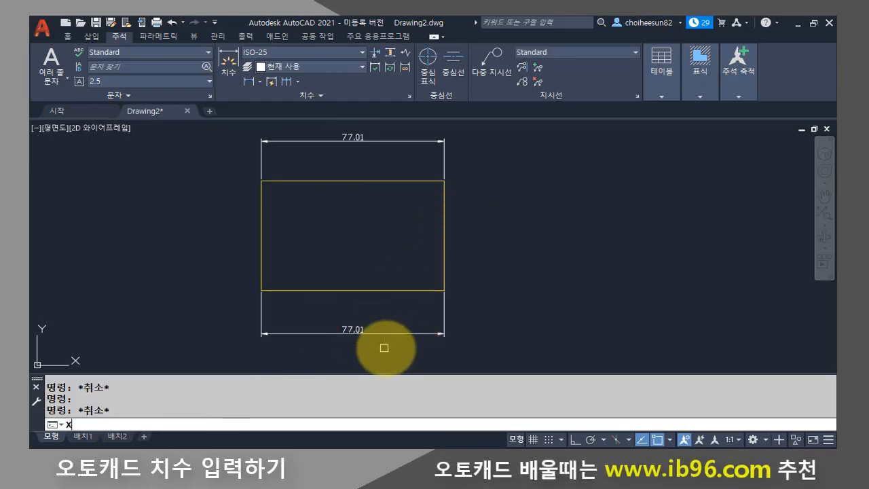
key(Return)
click(456, 352)
click(372, 325)
key(Return)
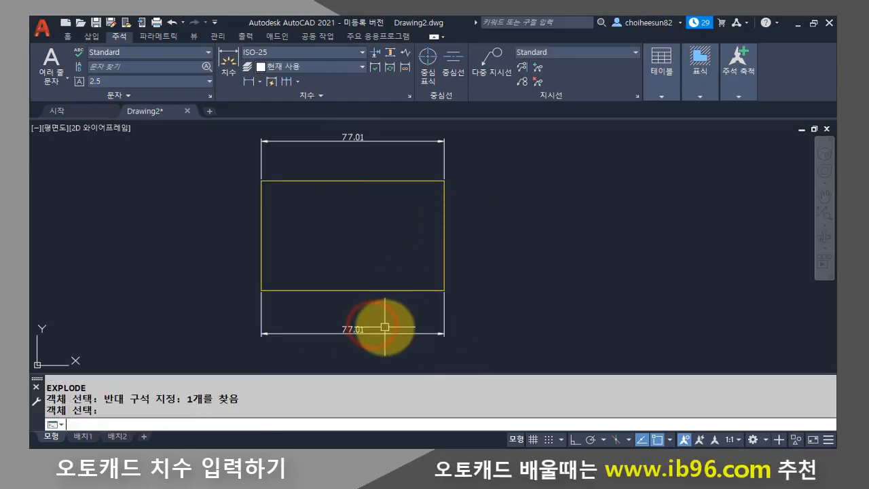
- With ortho on, stretch the right side of the rectangle and both dimensions horizontally outward until the rectangle is about 131 wide
text(s)
key(Return)
click(508, 361)
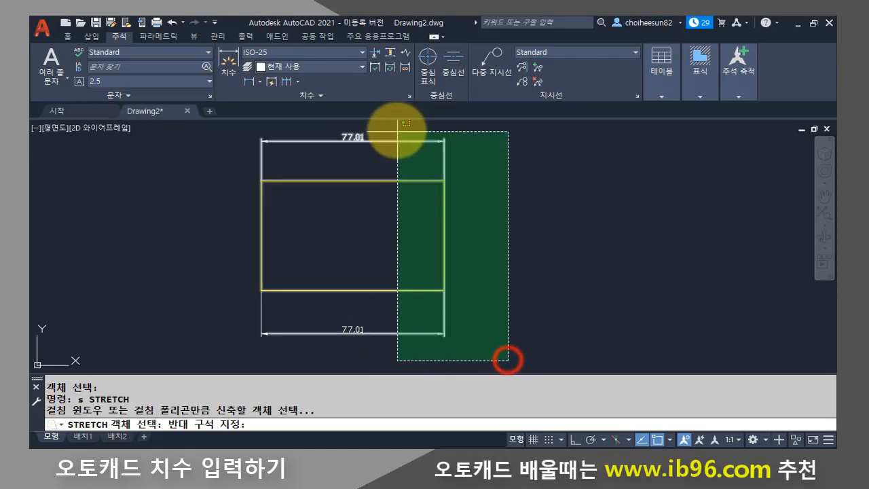
click(396, 131)
key(Return)
key(F8)
click(493, 247)
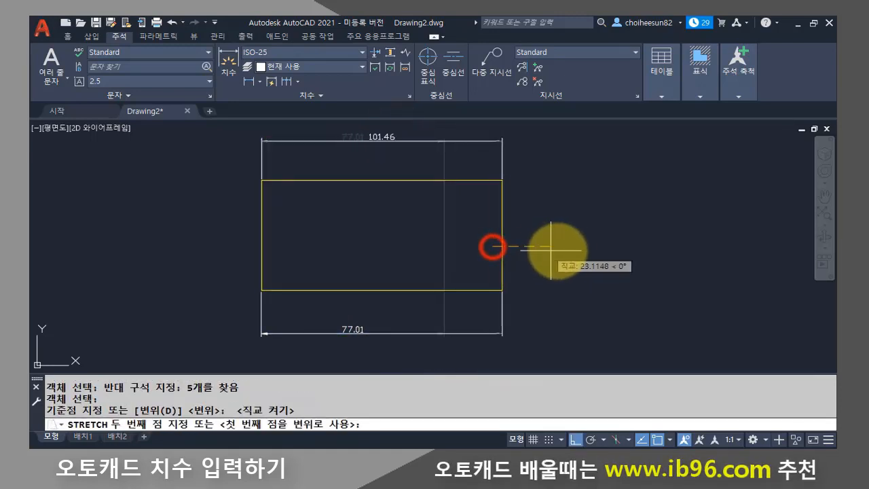
click(621, 250)
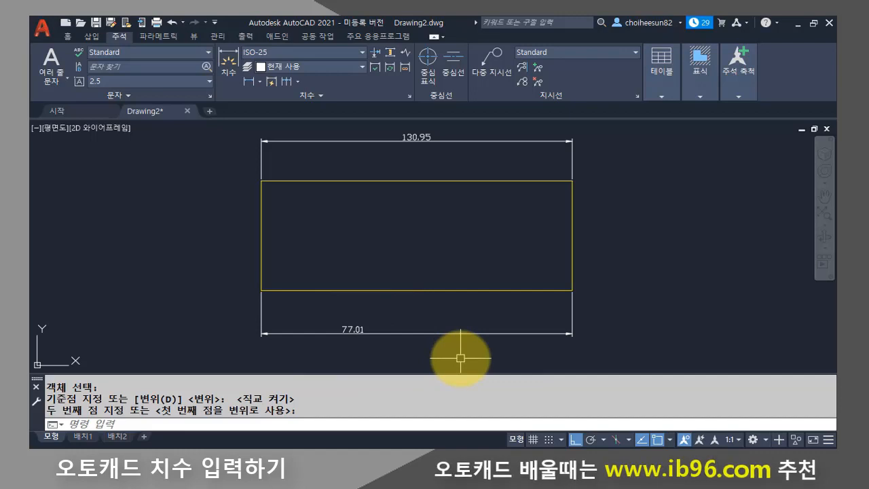
- Erase all pieces of the exploded dimension below the rectangle
text(e)
key(Return)
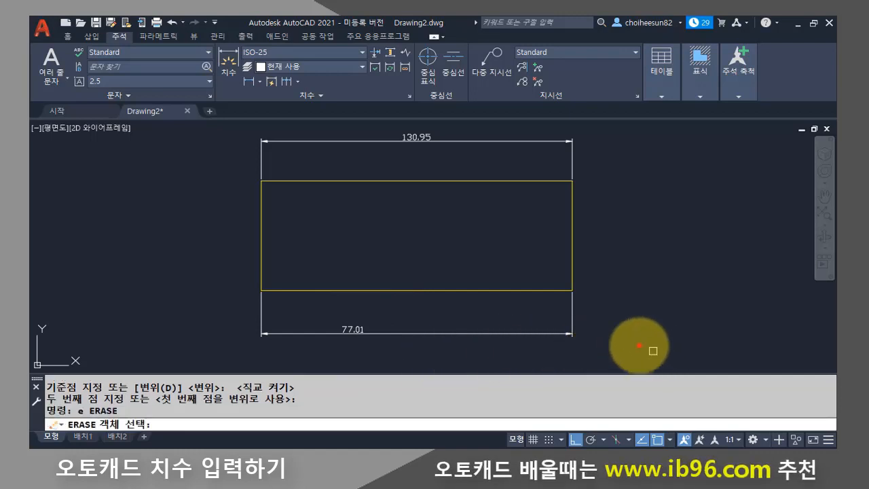
click(639, 346)
click(231, 310)
key(Return)
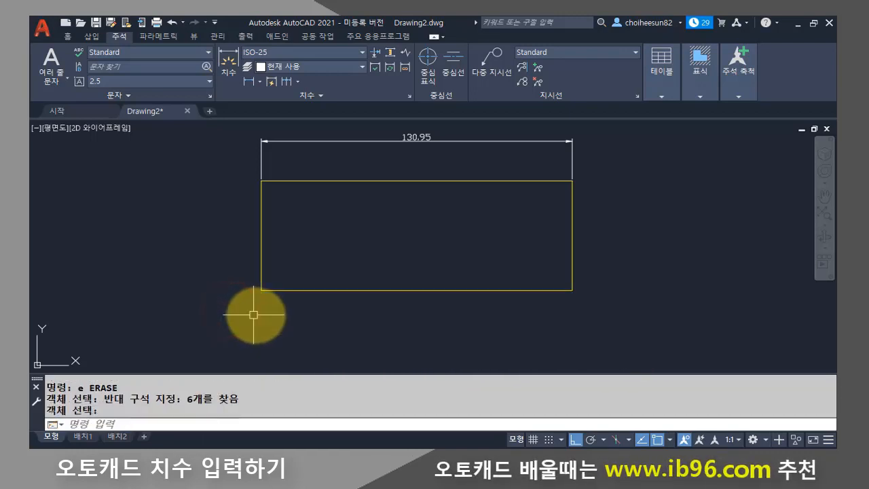
- Stretch the right side of the rectangle and its upper dimension inward until the rectangle is about 101 wide
text(s)
key(Return)
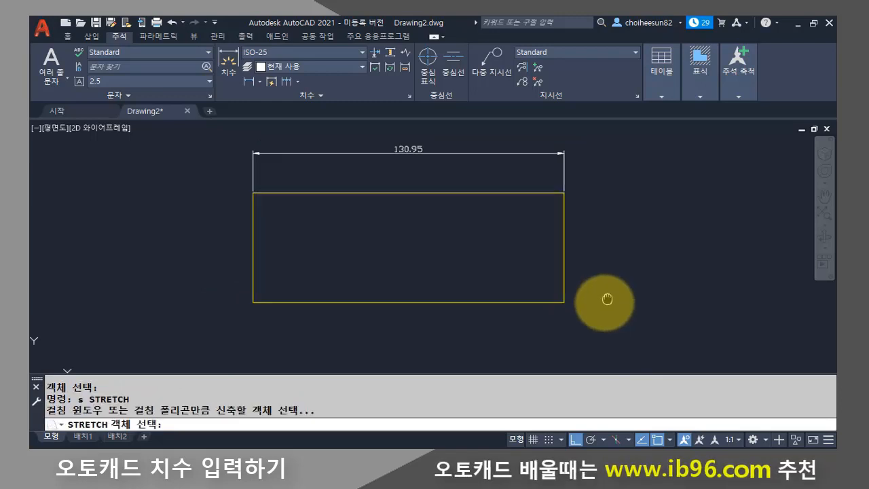
click(588, 334)
click(524, 141)
key(Return)
click(660, 232)
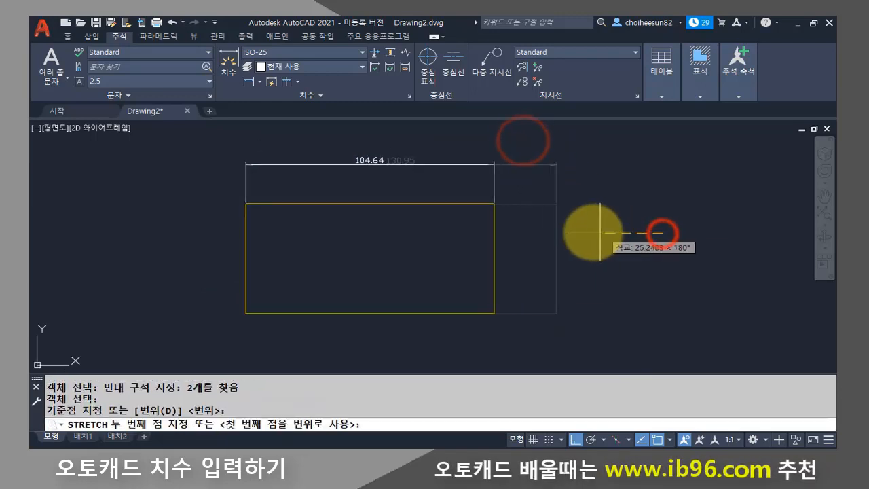
click(590, 233)
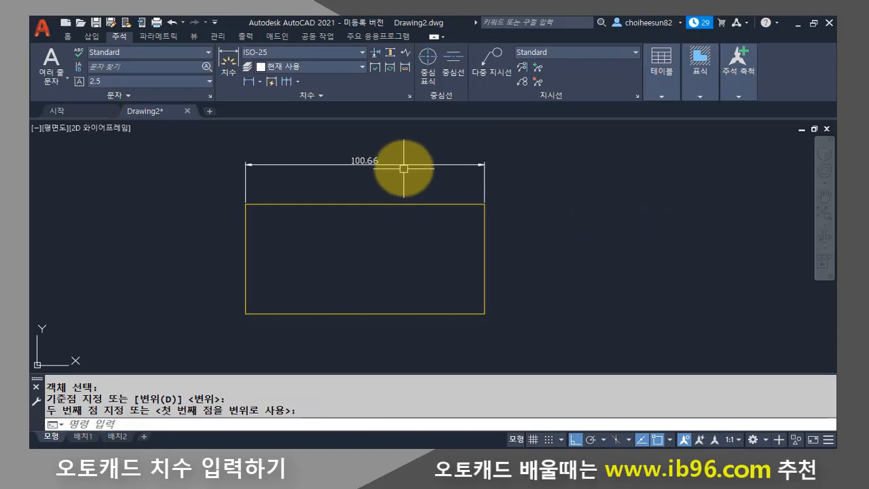
mouse_move(410, 164)
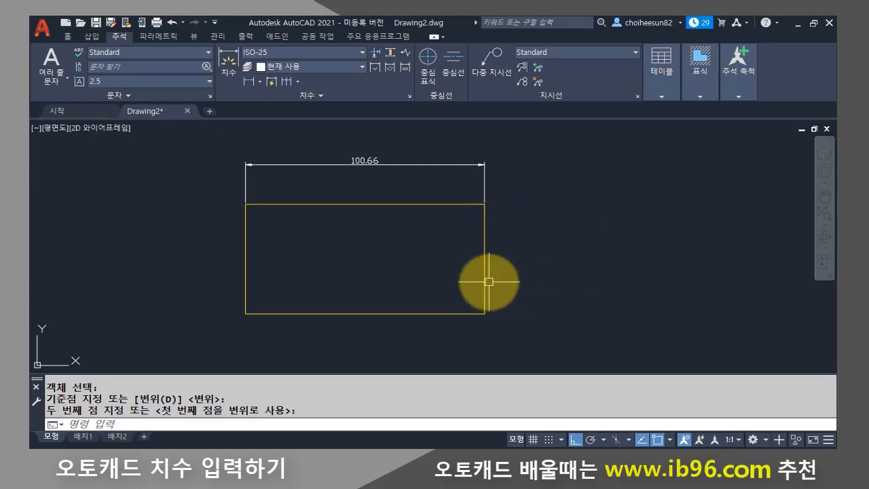
- Add a linear dimension to the rectangle's right edge, placing the dimension line to the right of it
click(259, 80)
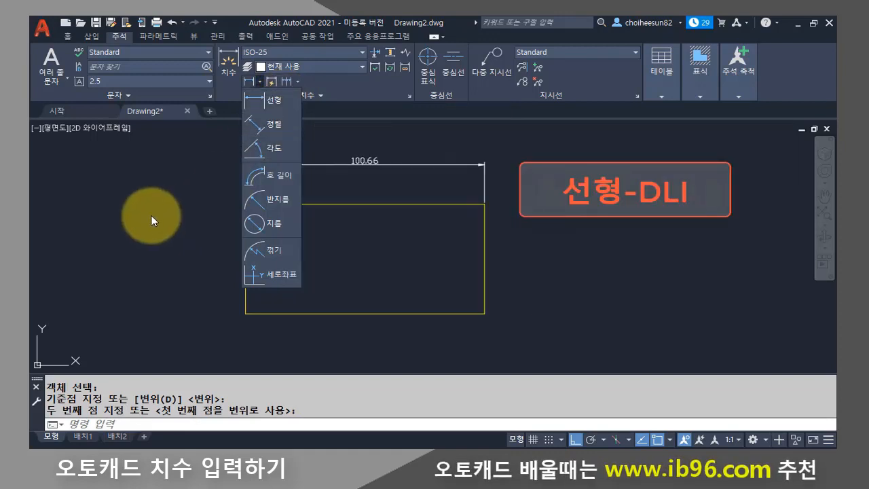
click(130, 249)
click(106, 262)
click(187, 279)
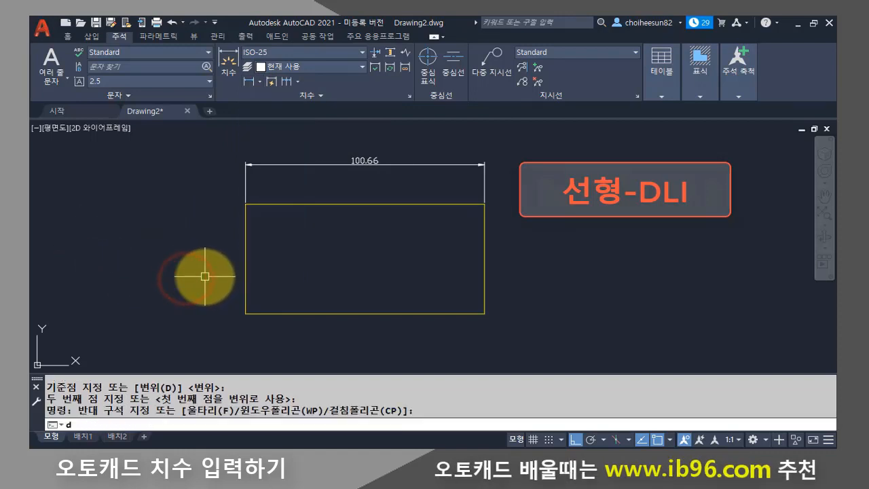
text(dli)
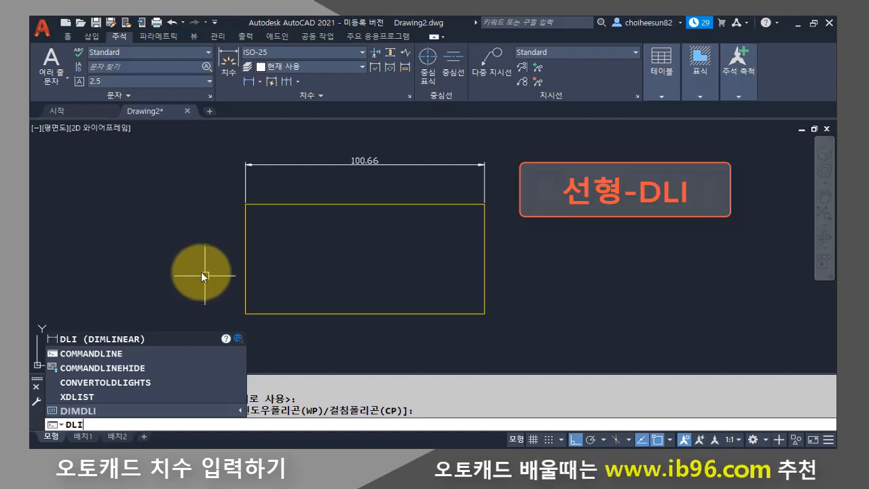
key(Return)
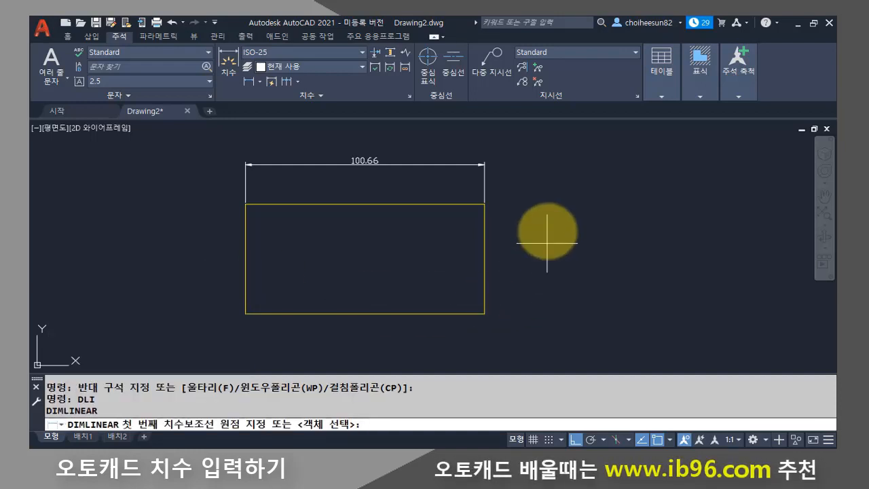
click(484, 204)
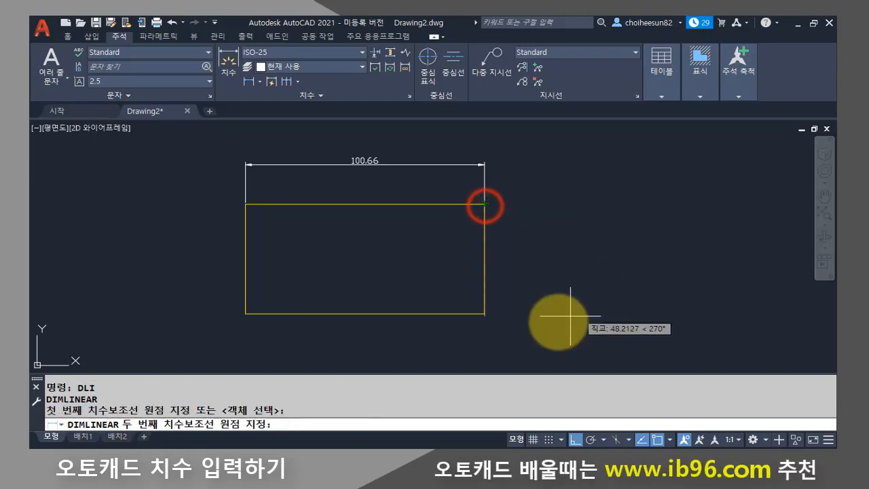
click(483, 313)
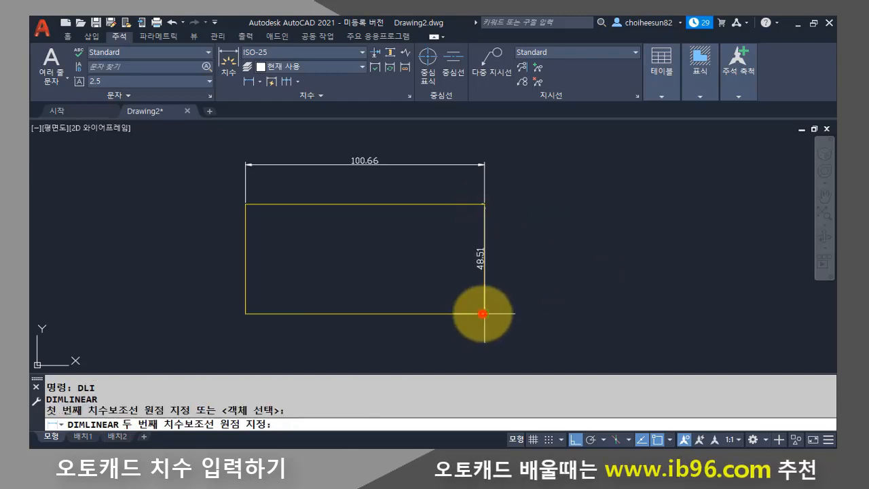
click(554, 269)
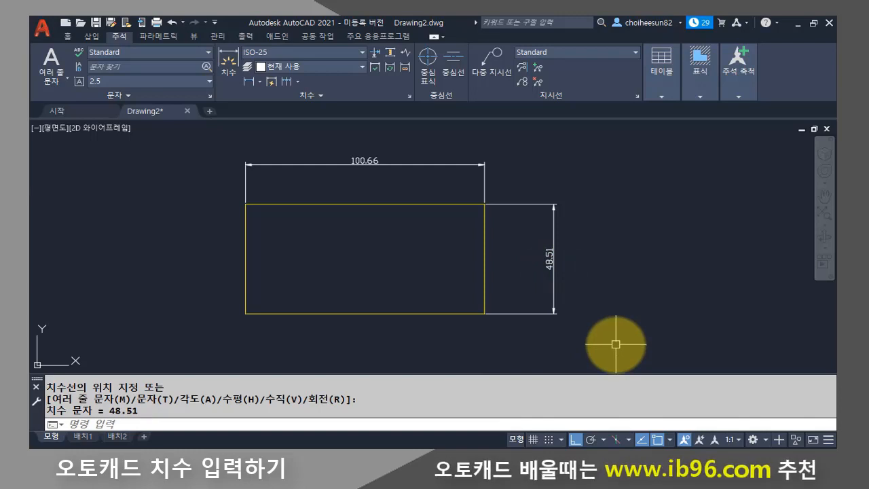
- With ortho off, add an aligned dimension from the rectangle's lower-left to upper-right corner, placing the dimension line below the diagonal
key(F8)
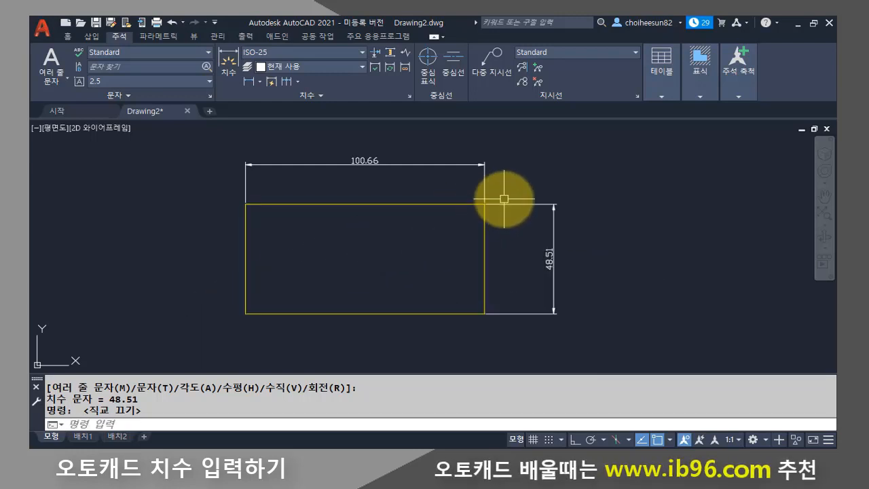
click(260, 81)
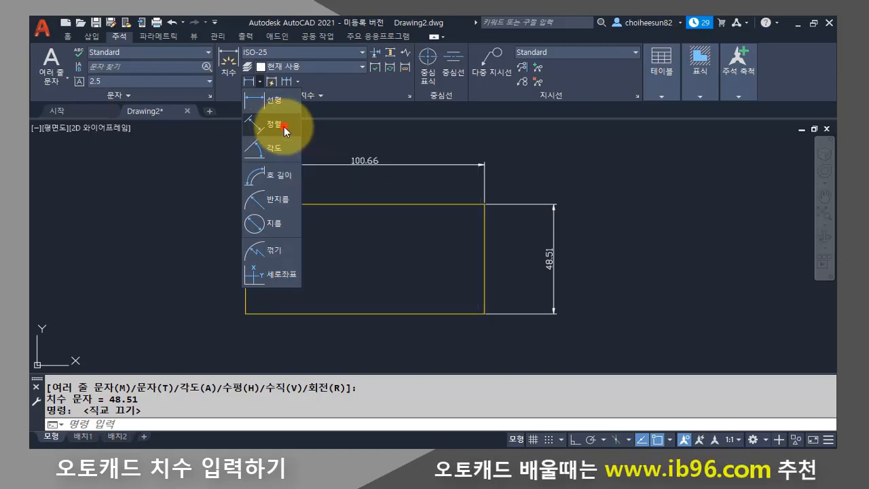
click(284, 127)
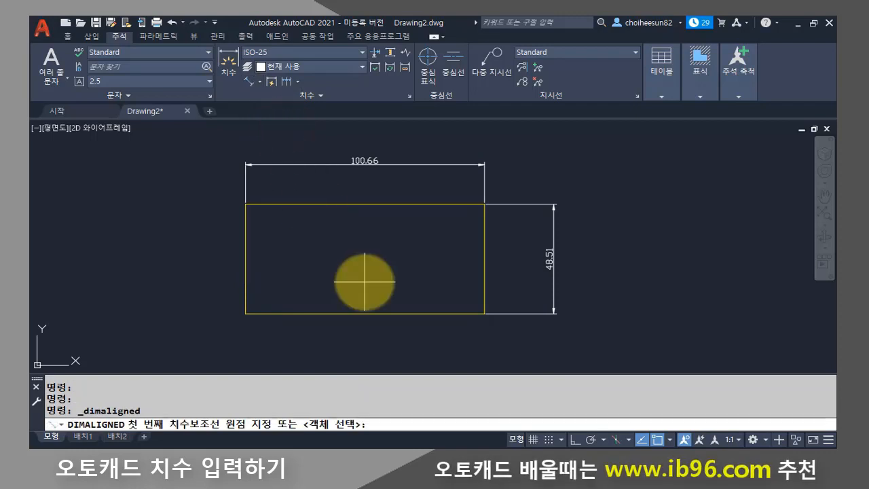
click(246, 313)
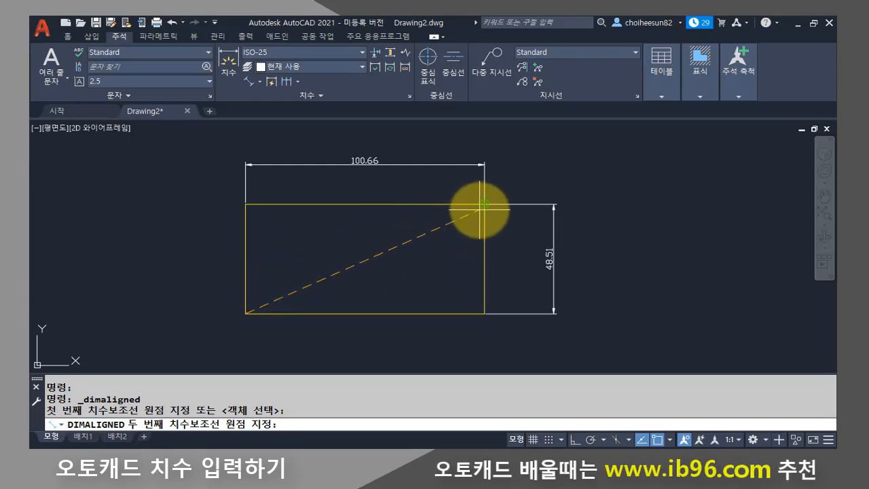
click(484, 203)
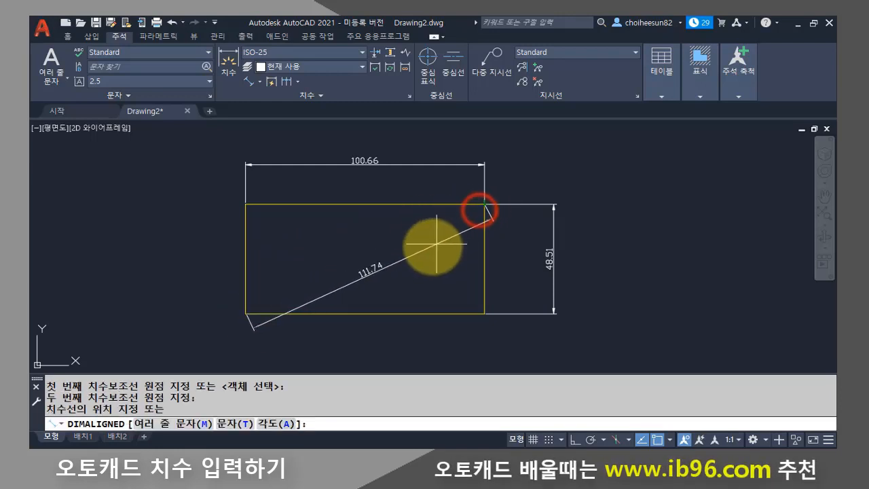
click(415, 292)
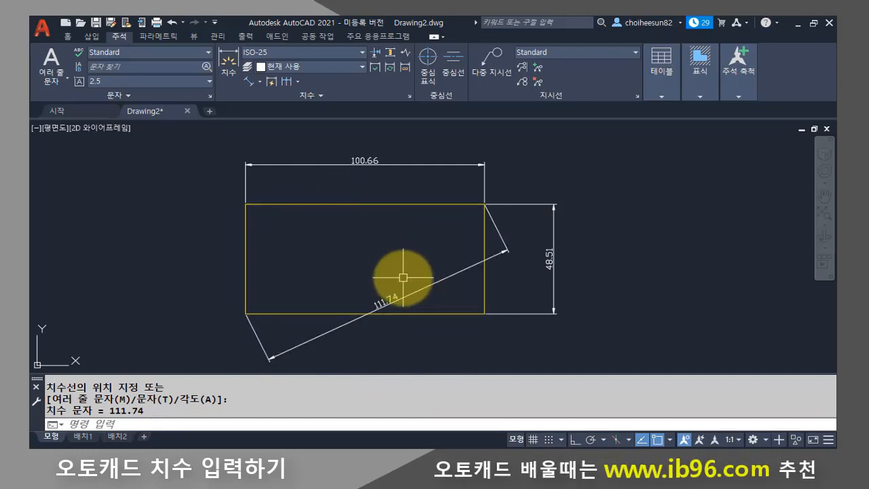
- Add an aligned dimension from the rectangle's upper-left to lower-right corner, placing the dimension line below that diagonal
click(262, 82)
click(261, 82)
click(261, 81)
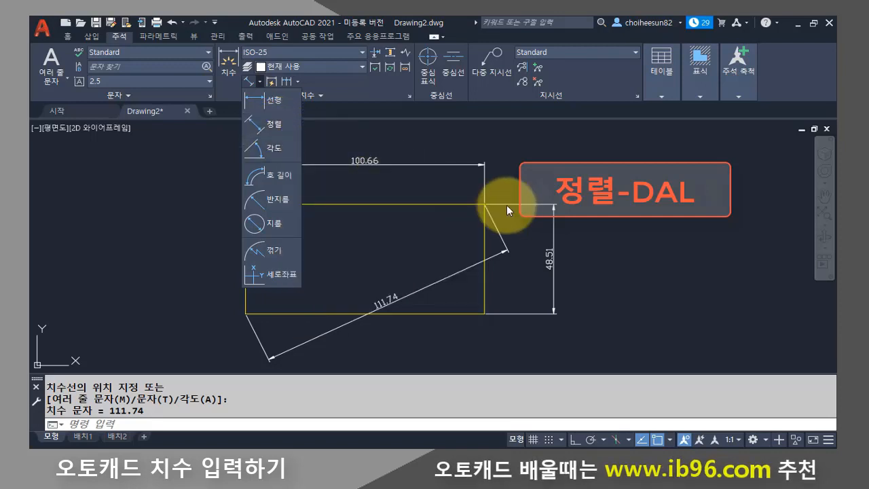
key(Escape)
key(Escape)
key(Escape)
text(Da)
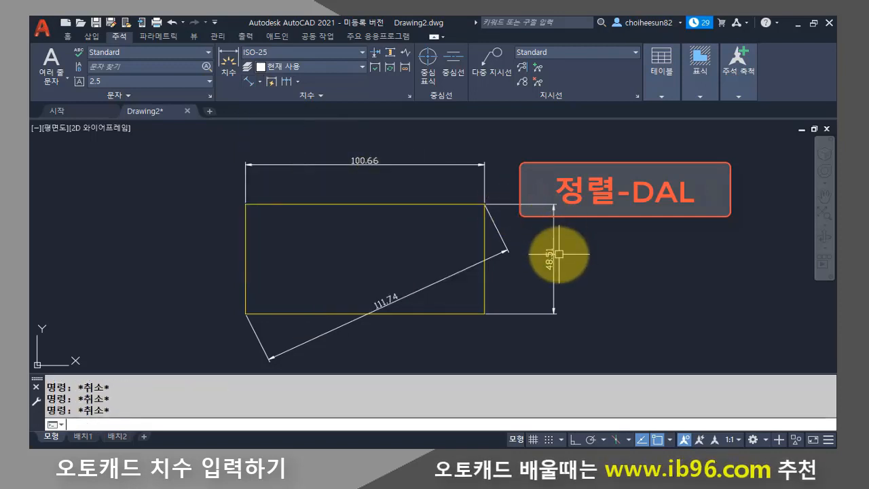
text(l)
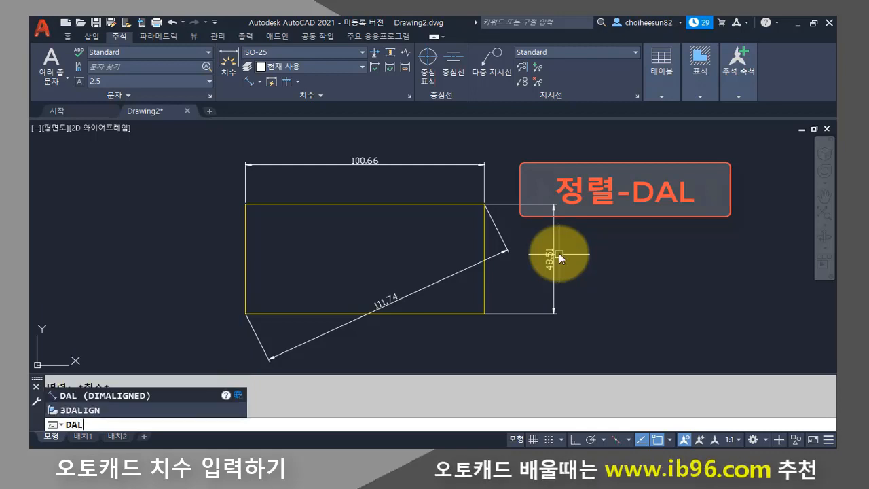
key(Return)
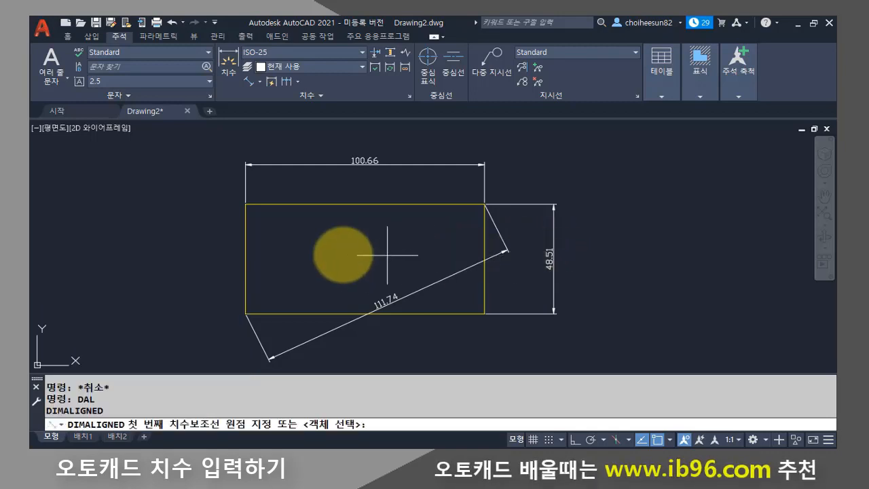
click(246, 204)
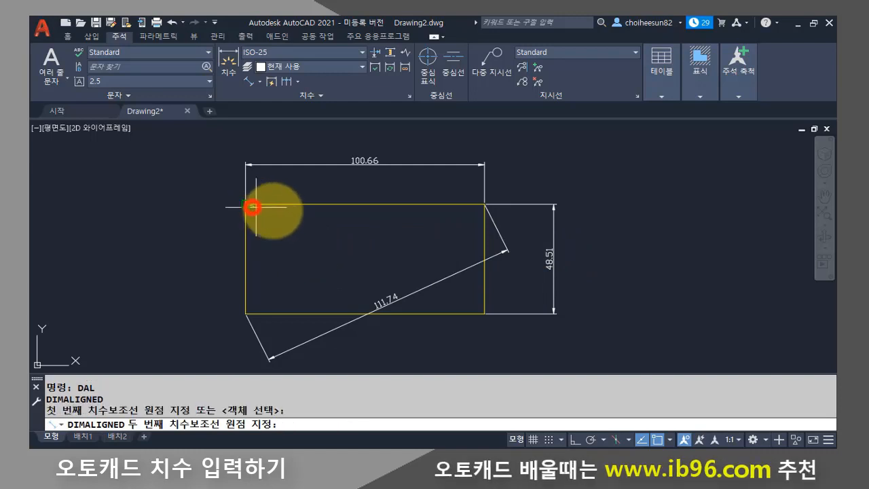
click(482, 312)
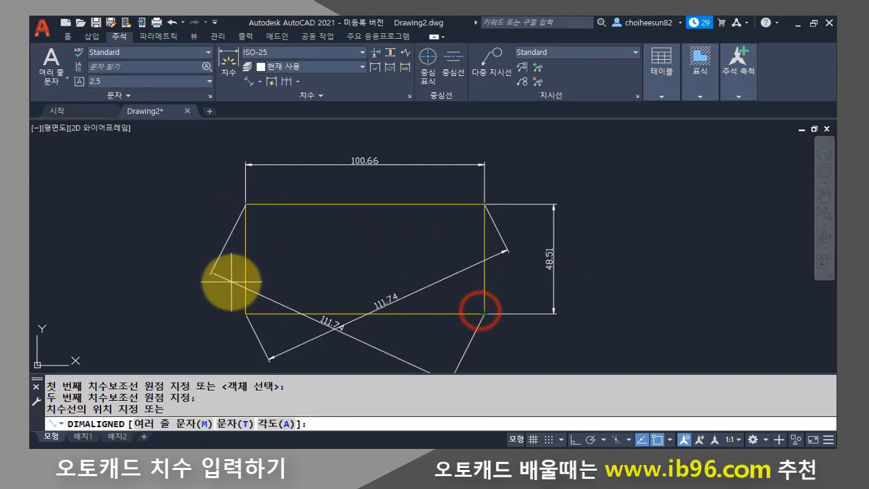
click(285, 272)
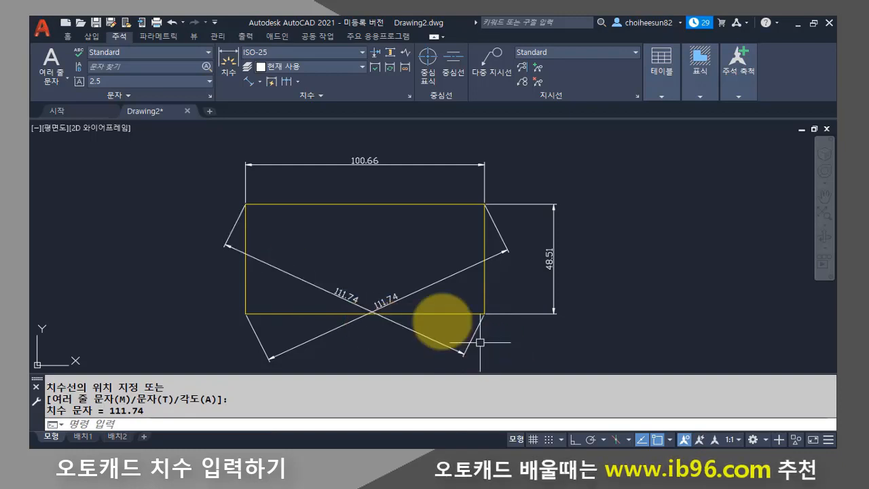
click(314, 282)
click(444, 279)
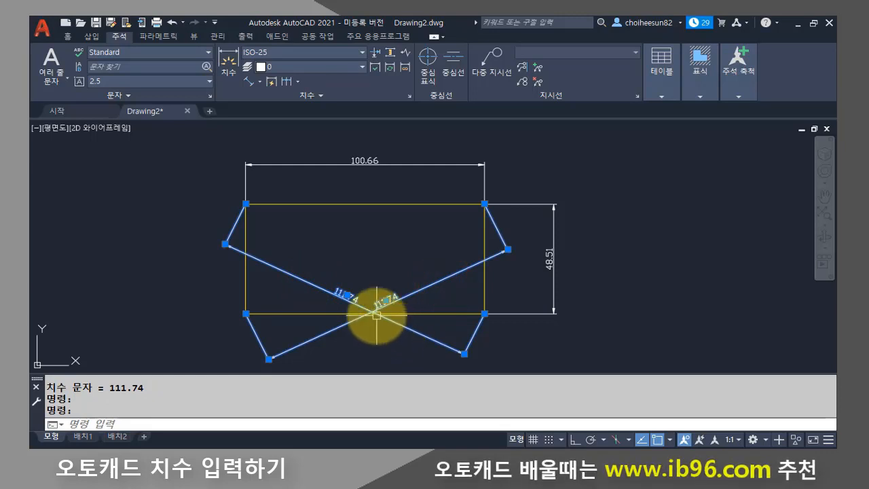
key(Escape)
- In an empty area beside the rectangle, draw two connected lines forming a sideways V that opens to the right
middle_drag(688, 266, 499, 266)
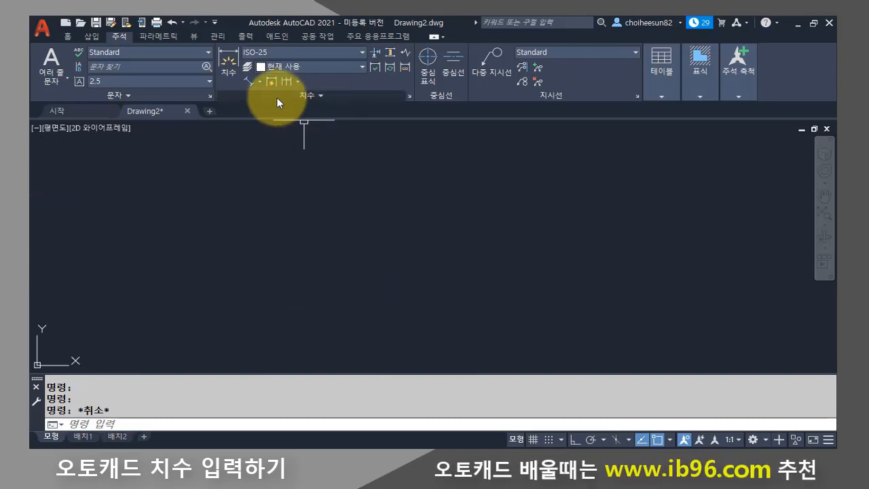
click(261, 83)
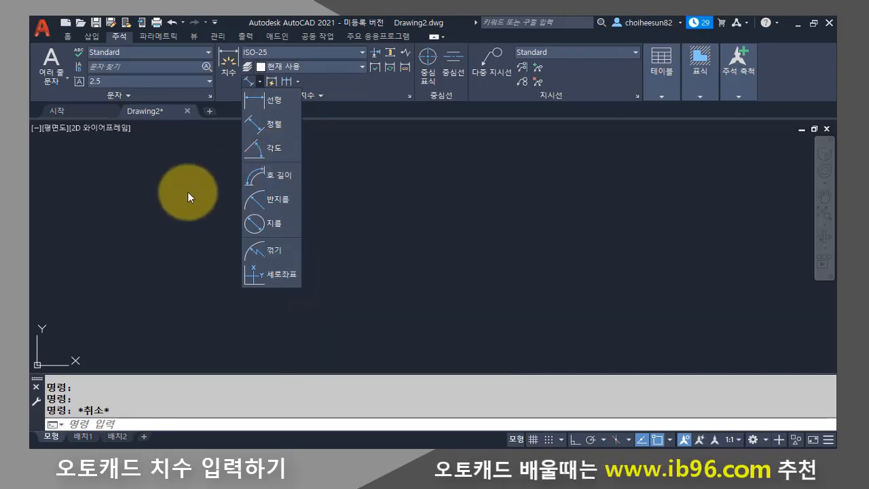
click(189, 192)
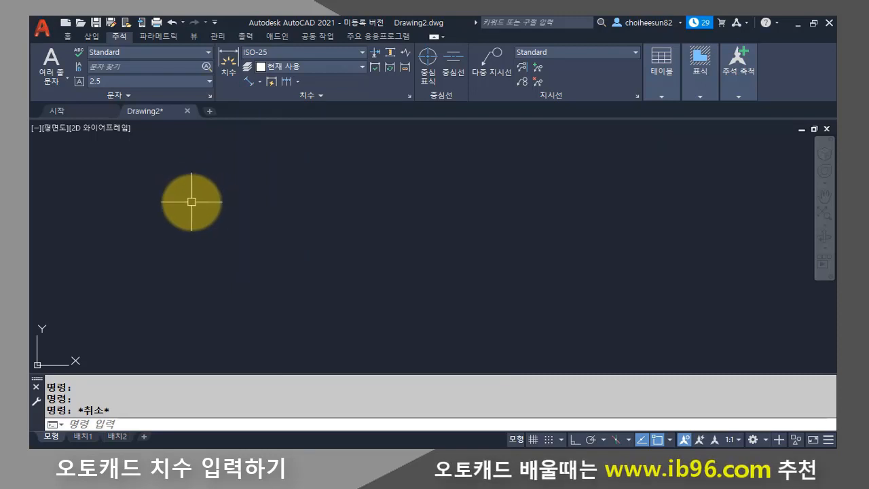
text(l)
key(Return)
click(305, 214)
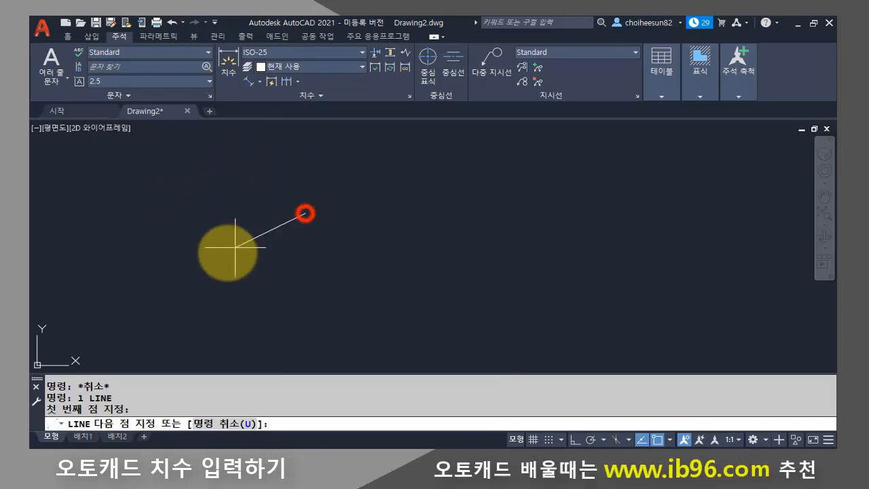
click(157, 276)
click(293, 339)
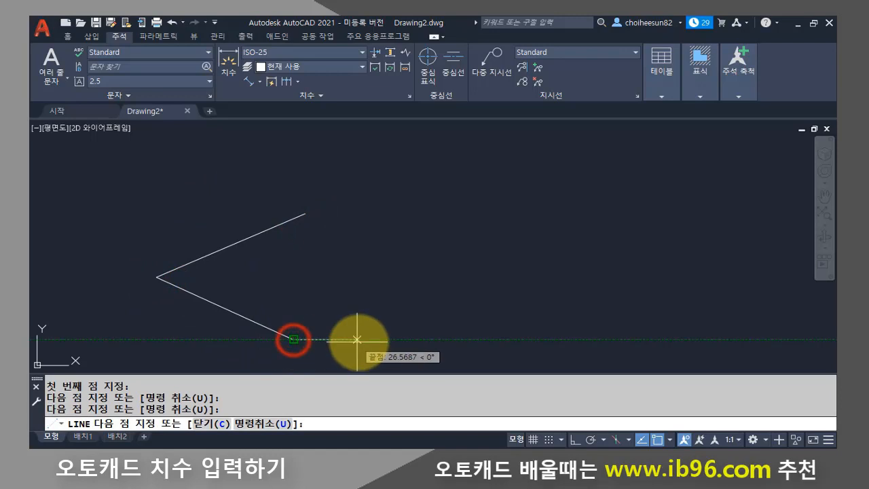
key(Return)
- Copy the two V-shaped lines horizontally to the empty space on their right
text(co)
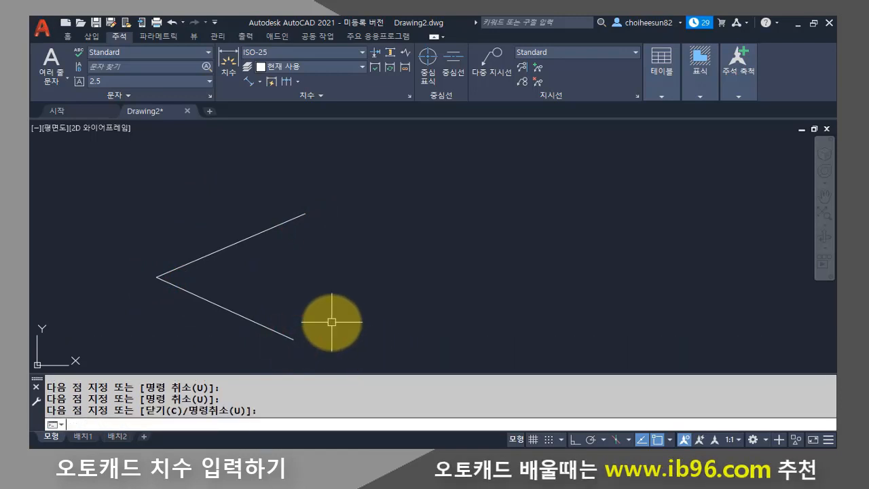
key(Return)
click(217, 334)
click(134, 209)
key(Return)
click(219, 204)
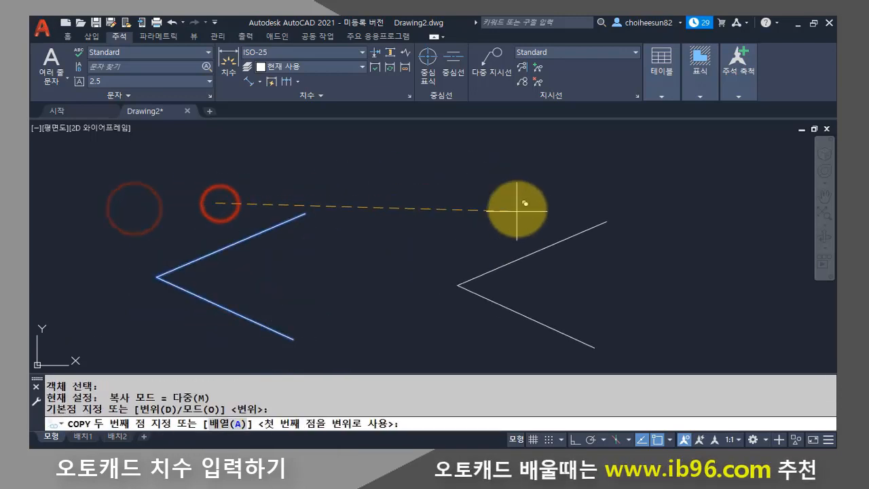
click(522, 205)
key(Return)
- Change the color of both V shapes to yellow
click(499, 328)
click(155, 213)
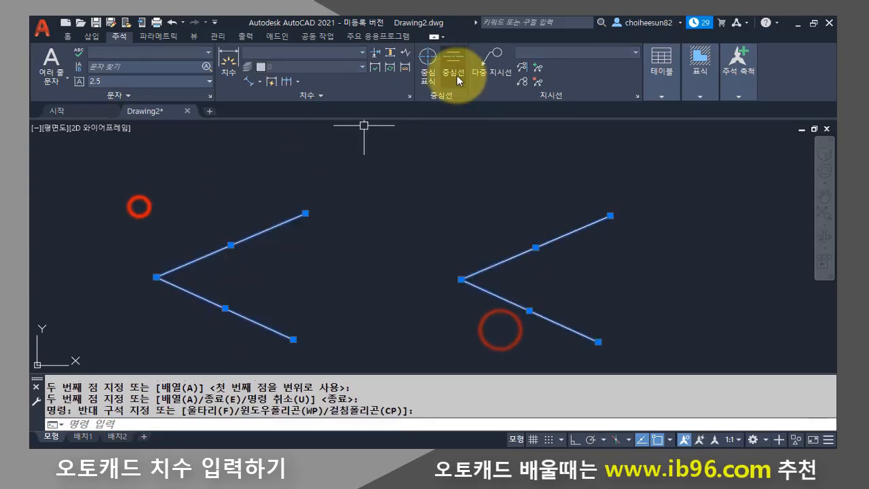
click(67, 36)
click(612, 58)
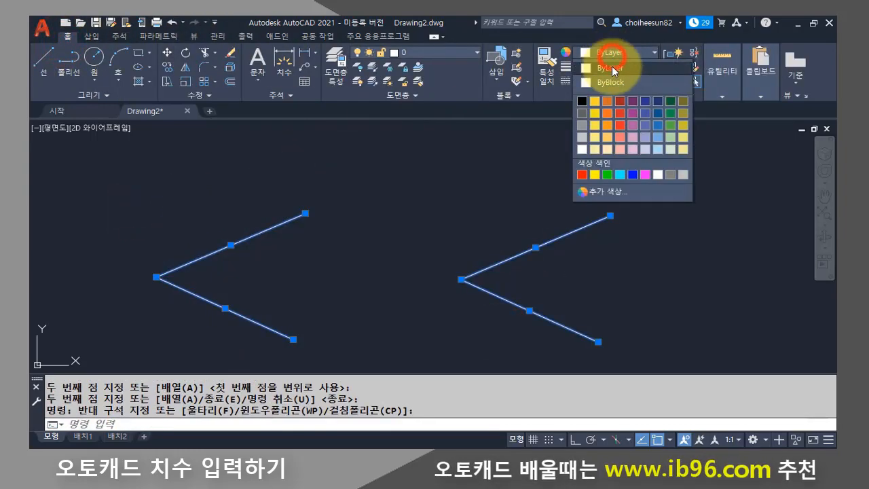
click(595, 175)
click(119, 36)
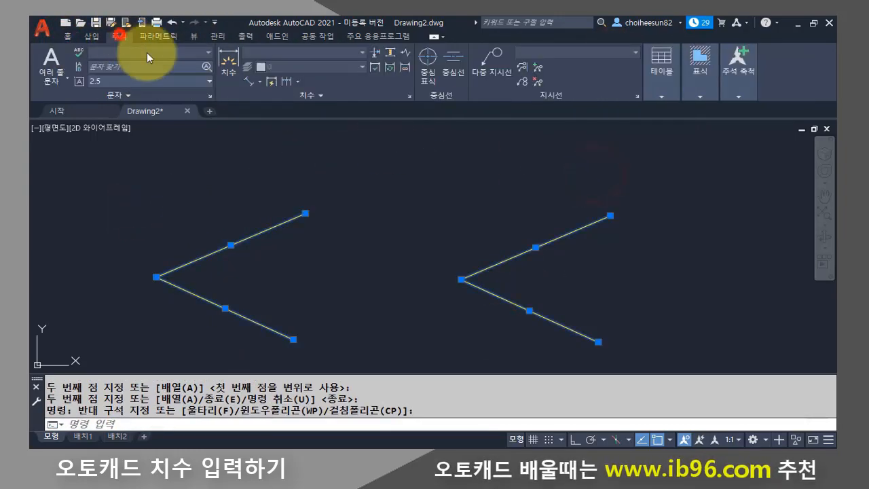
key(Escape)
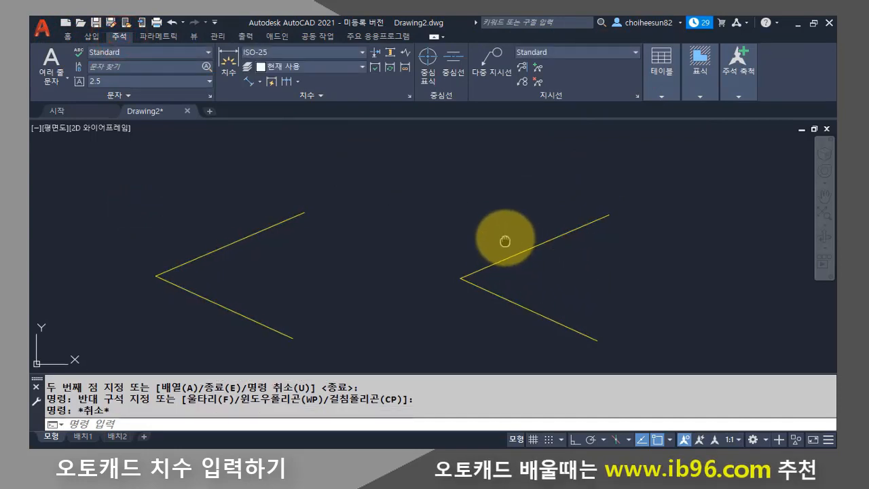
- Add an angular dimension between the two lines of the left V, placing the arc inside its opening
middle_drag(505, 242, 507, 224)
click(258, 82)
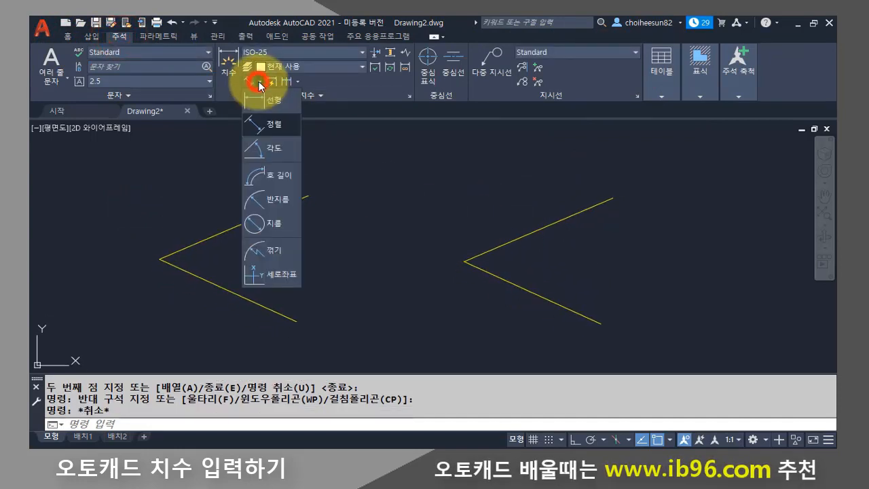
click(277, 153)
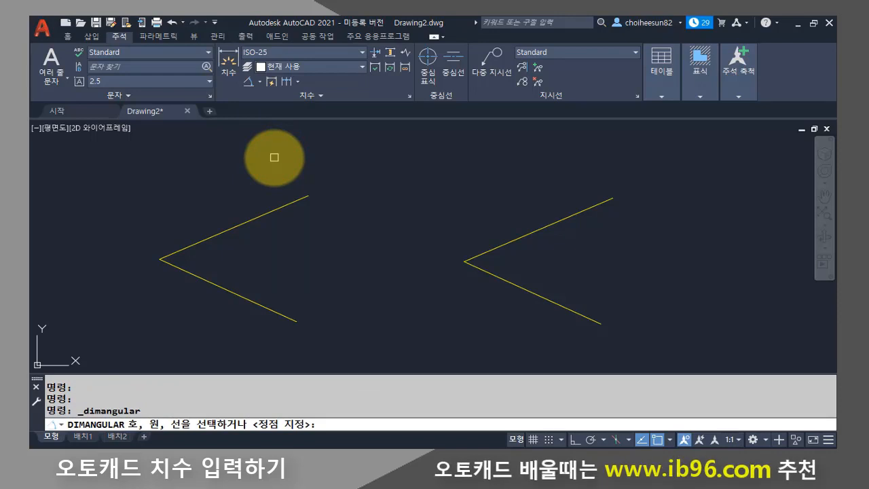
click(228, 229)
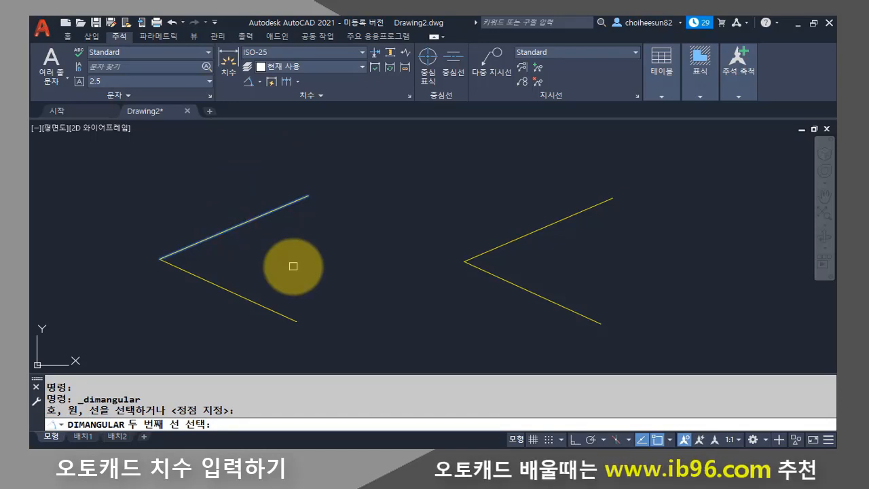
click(247, 300)
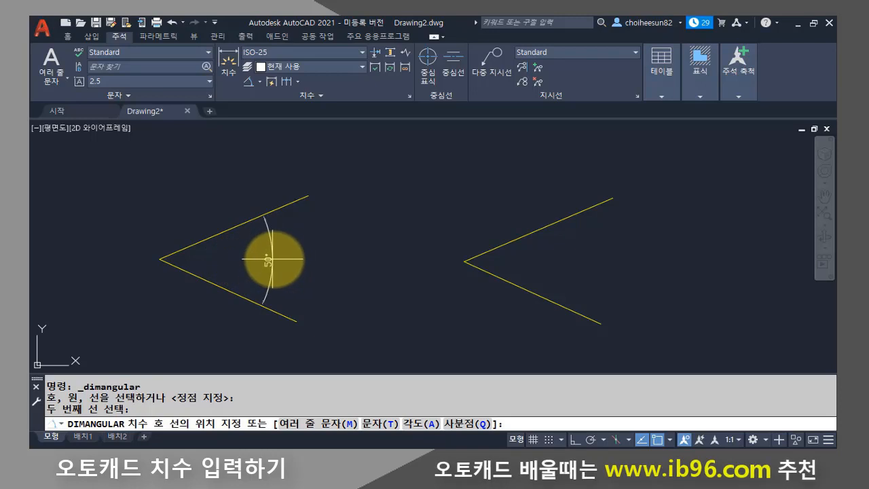
click(284, 260)
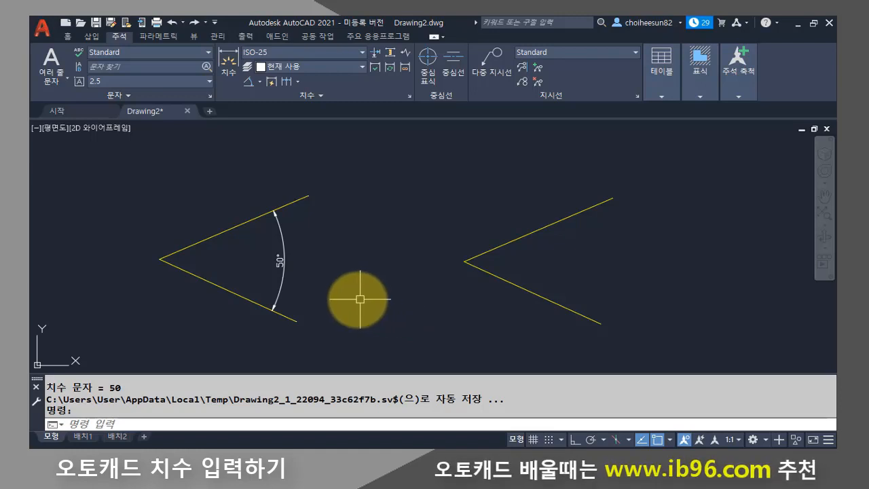
- Add a second angular dimension between the left V's two lines, placing the arc outside, above the upper line and vertex
scroll(288, 262, up, 2)
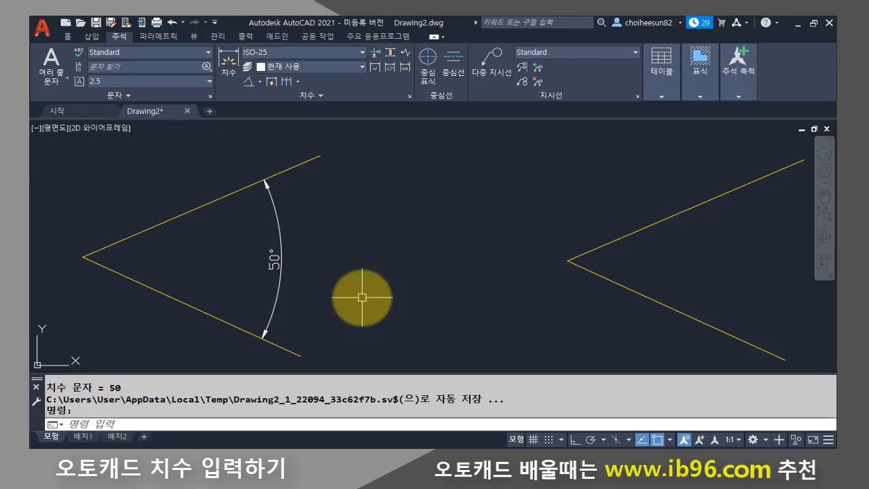
scroll(363, 297, down, 2)
middle_drag(382, 297, 434, 291)
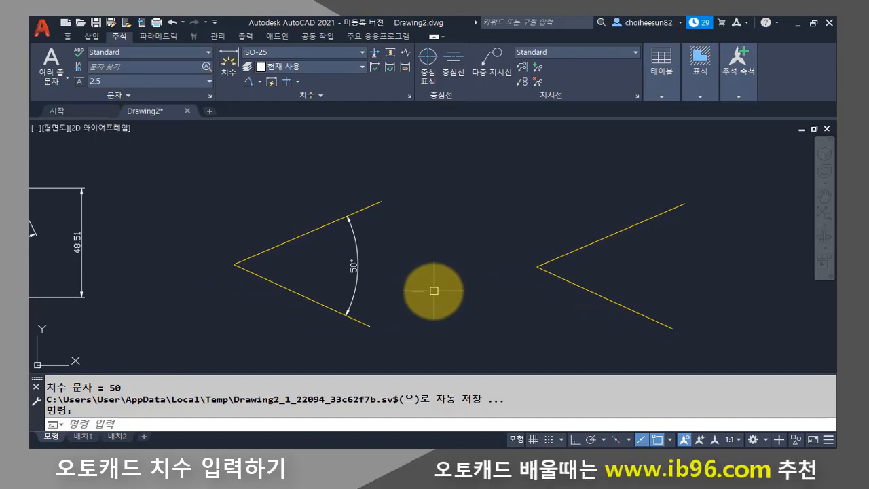
click(261, 83)
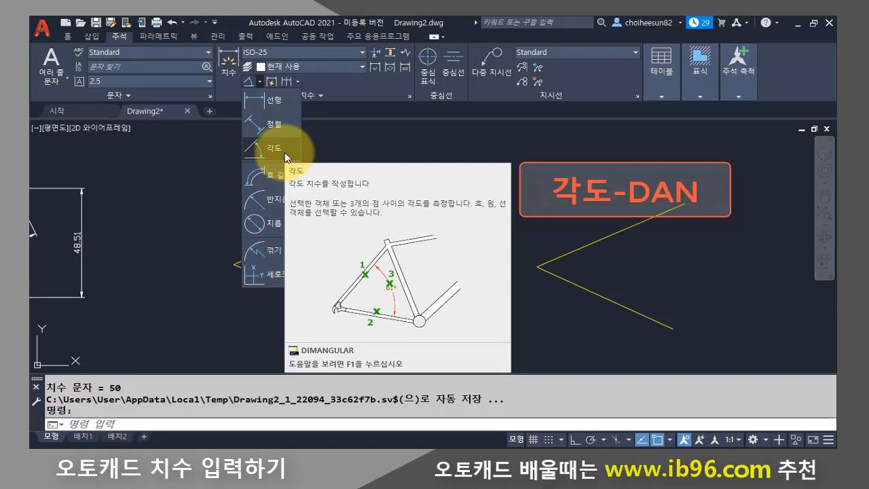
key(Escape)
key(Escape)
text(da)
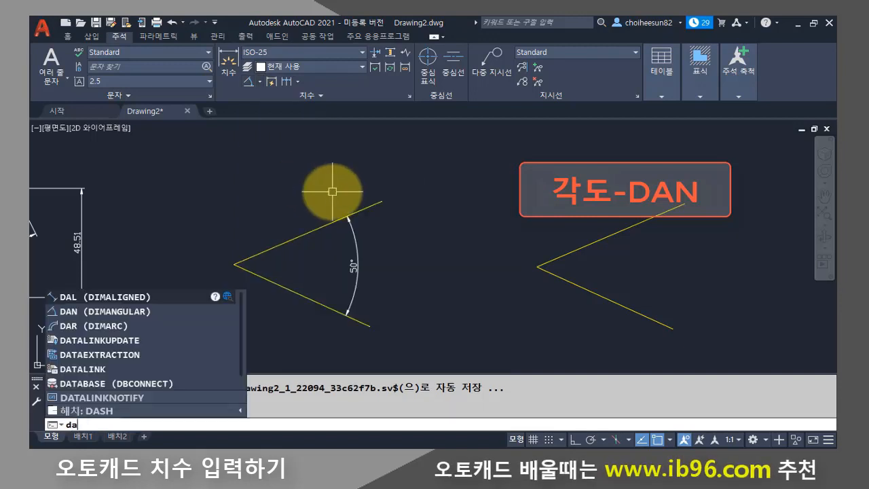
text(n)
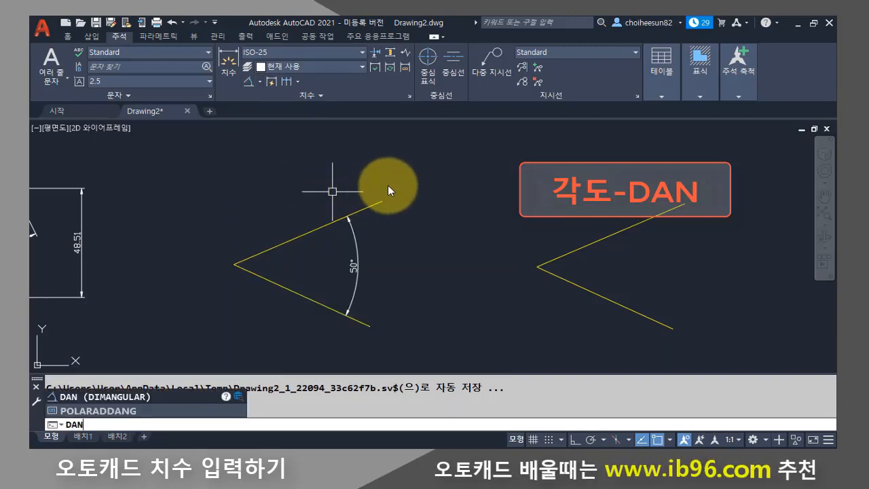
key(Return)
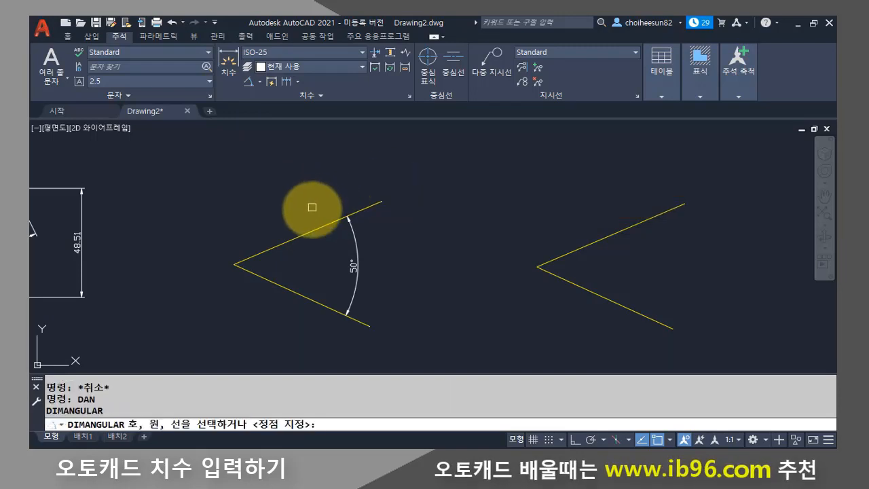
click(308, 232)
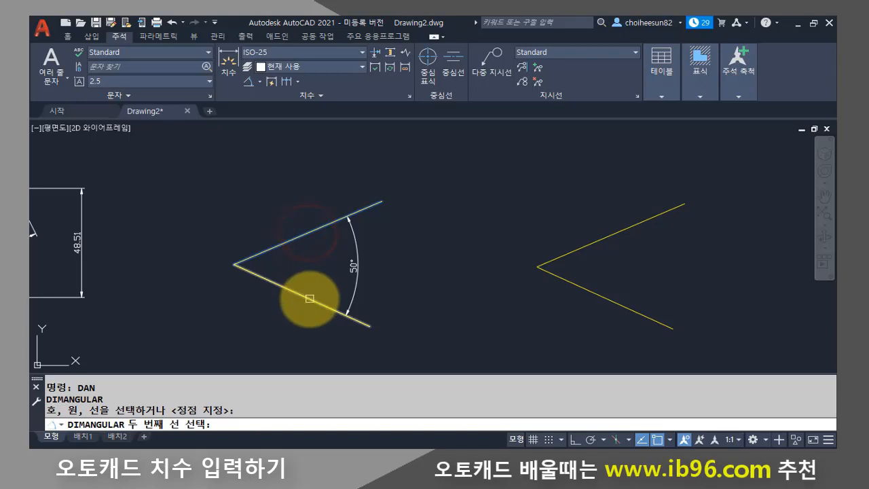
click(309, 299)
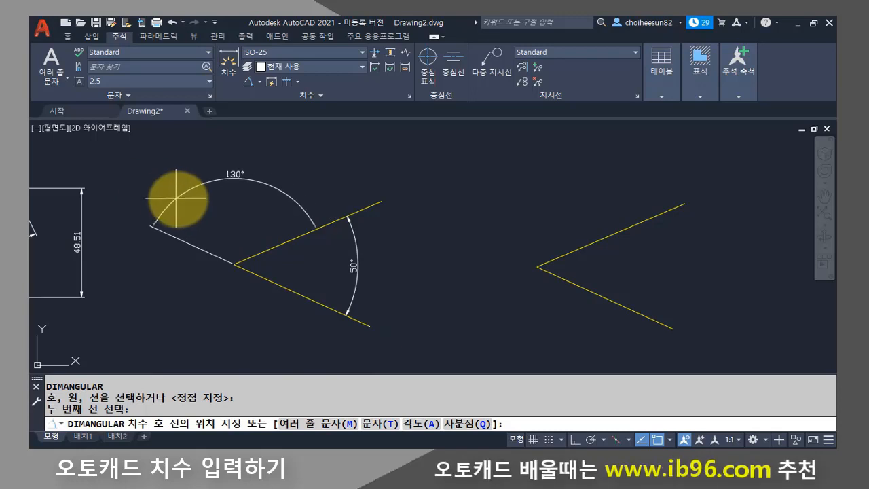
click(273, 210)
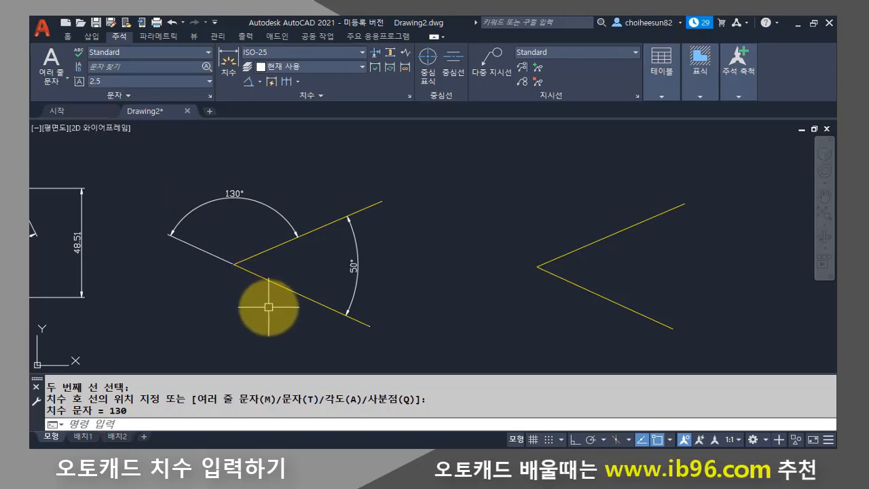
- Add a third angular dimension between the left V's two lines, placing the arc outside, below the lower line and vertex
text(dan)
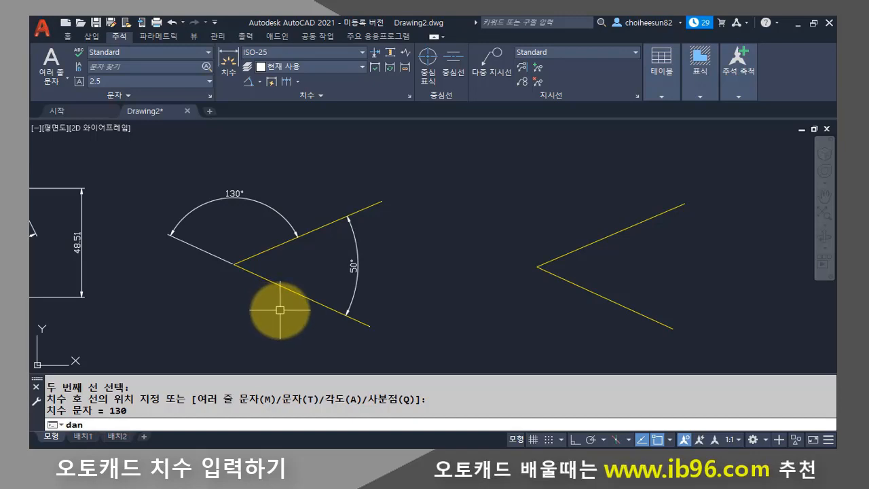
key(Return)
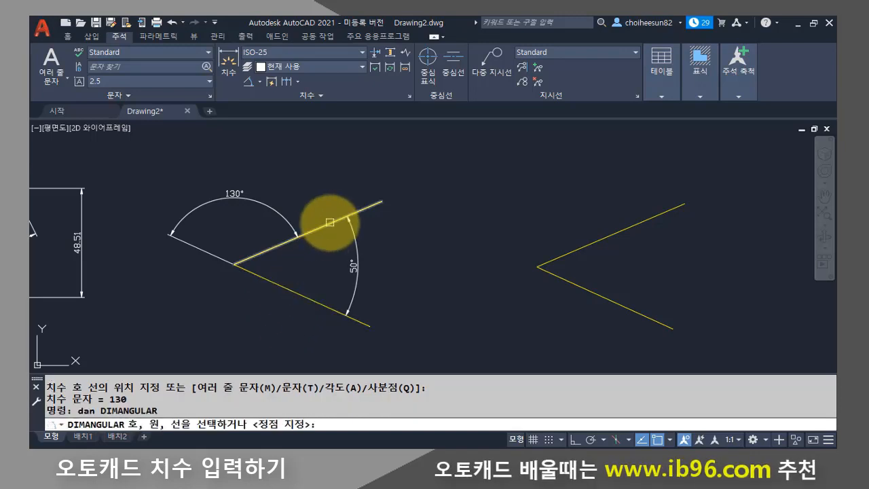
click(329, 223)
click(313, 300)
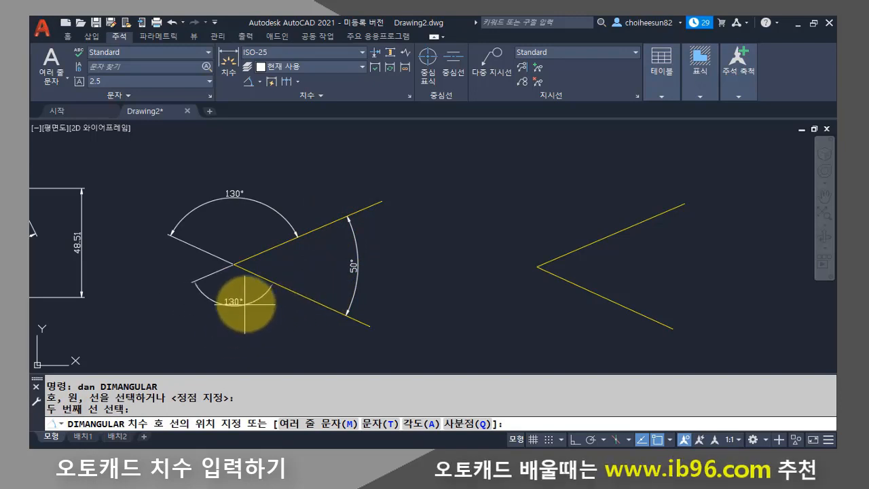
click(200, 323)
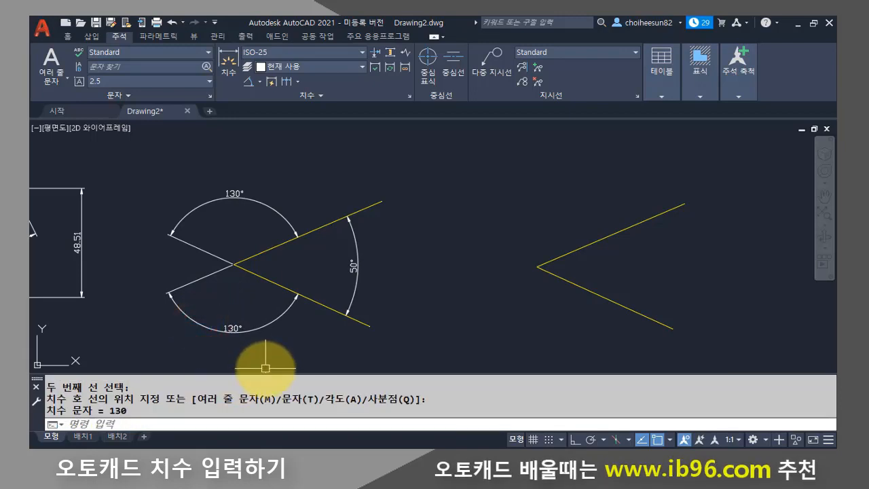
click(261, 324)
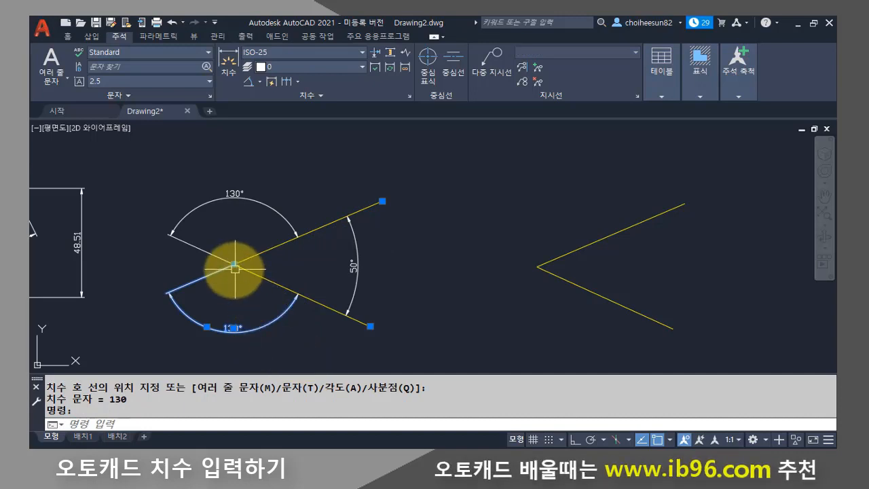
key(Escape)
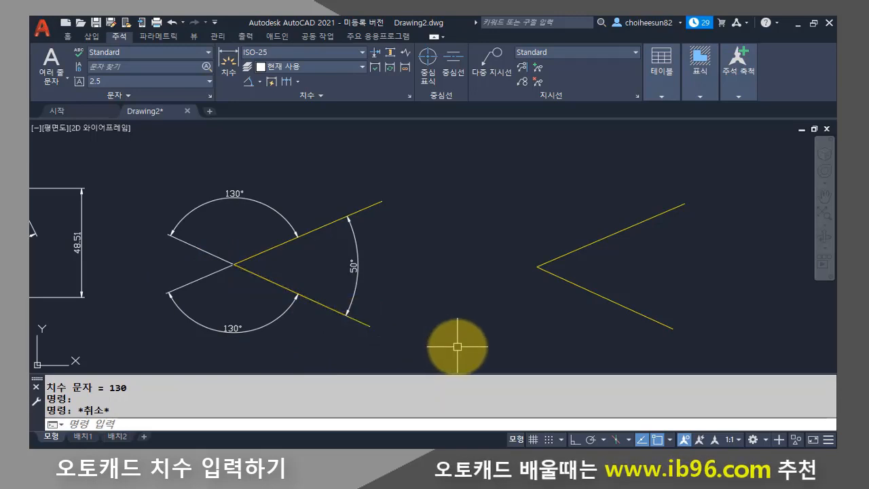
- Add an angular dimension between the right V's two lines, placing the arc behind the vertex, opposite its opening
text(da)
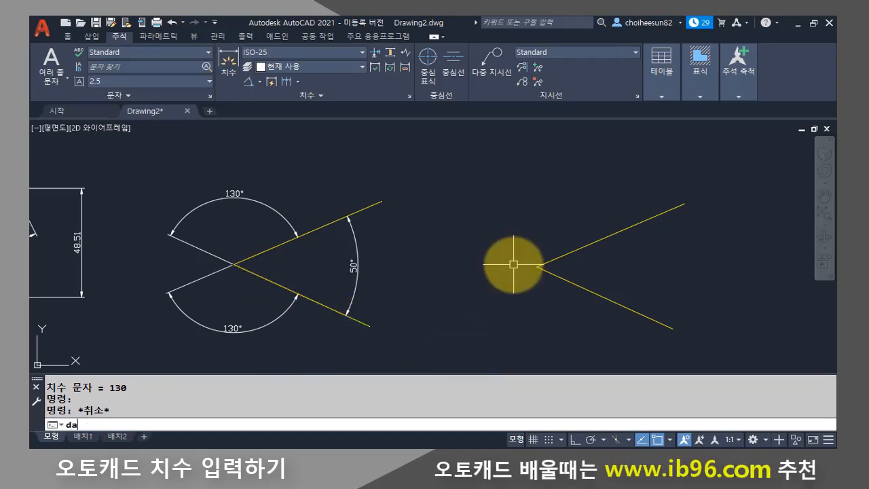
text(n)
key(Return)
click(607, 237)
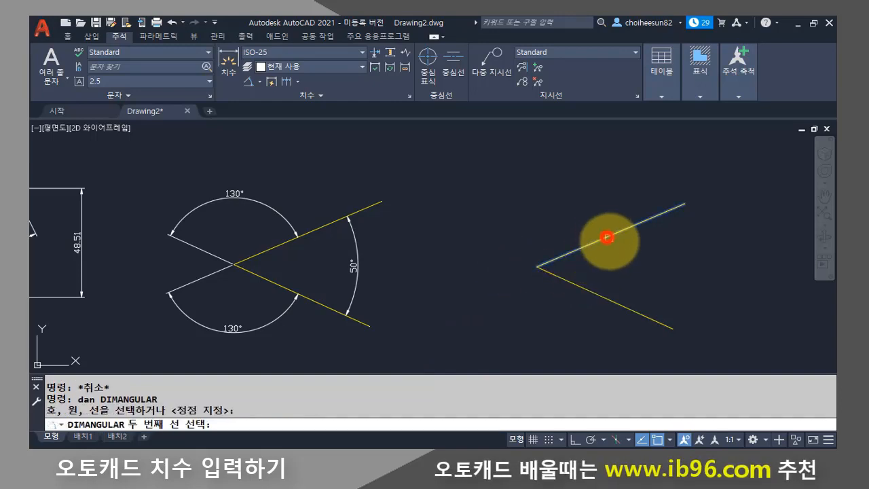
click(609, 300)
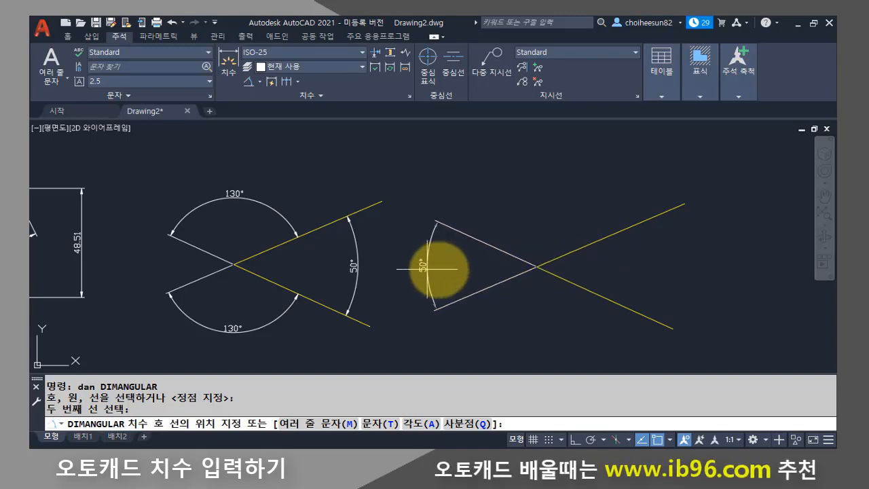
click(429, 269)
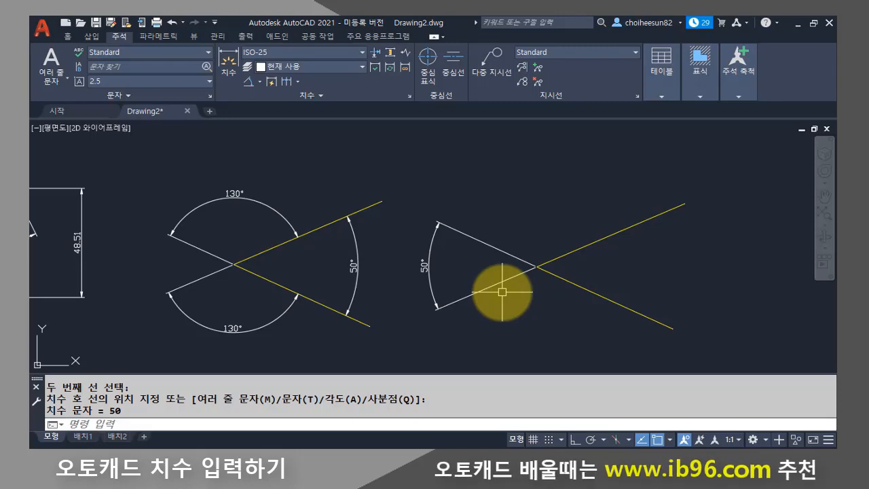
- Draw a circle with a radius of about 48 units in the empty space to the right of the V shapes
scroll(543, 263, down, 2)
middle_drag(639, 276, 378, 277)
middle_drag(560, 277, 436, 275)
middle_drag(566, 272, 431, 266)
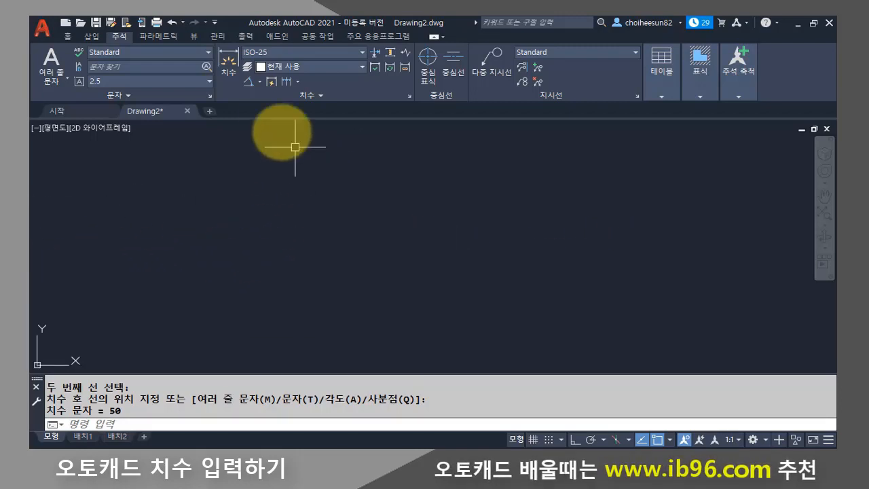
click(262, 82)
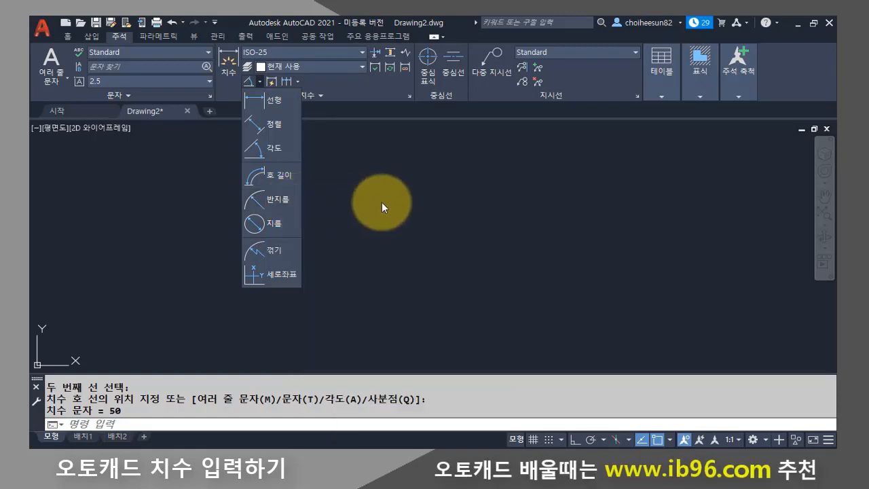
click(402, 202)
key(Escape)
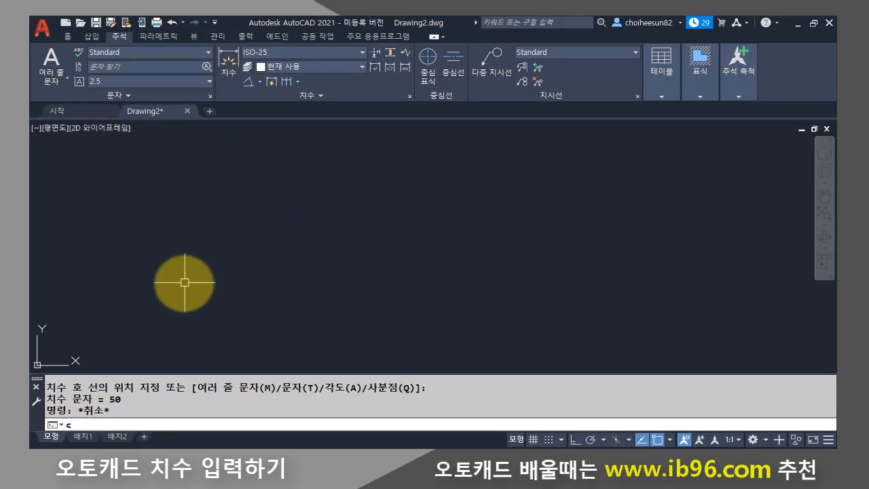
text(c)
key(Return)
click(214, 247)
click(258, 299)
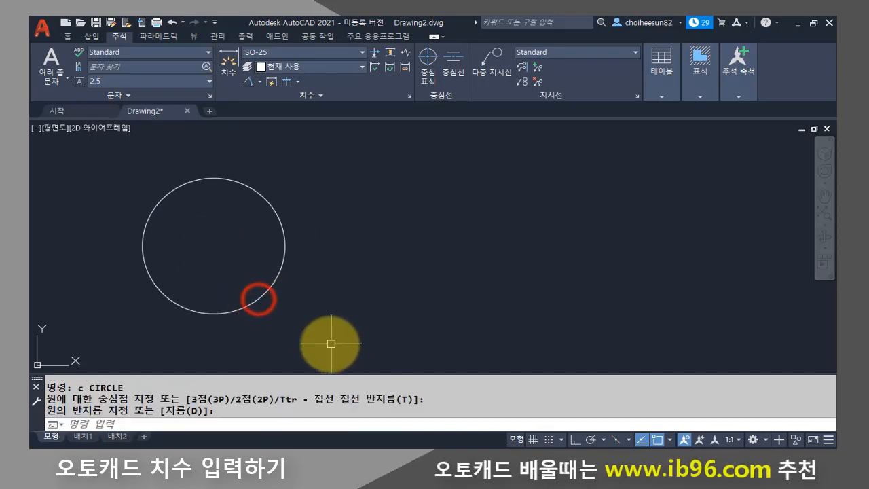
- Draw a three-point arc to the right of the circle, rising from its lower start point and curving over to the upper right
text(a)
key(Return)
click(345, 298)
click(378, 214)
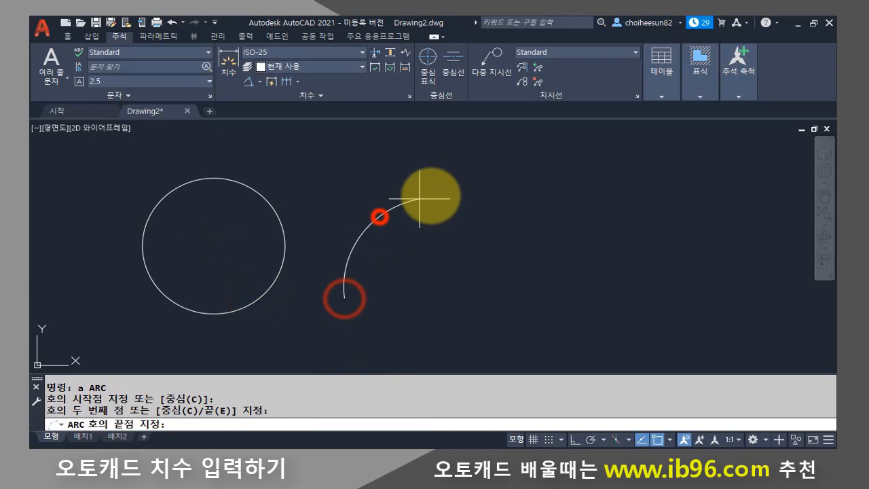
click(468, 195)
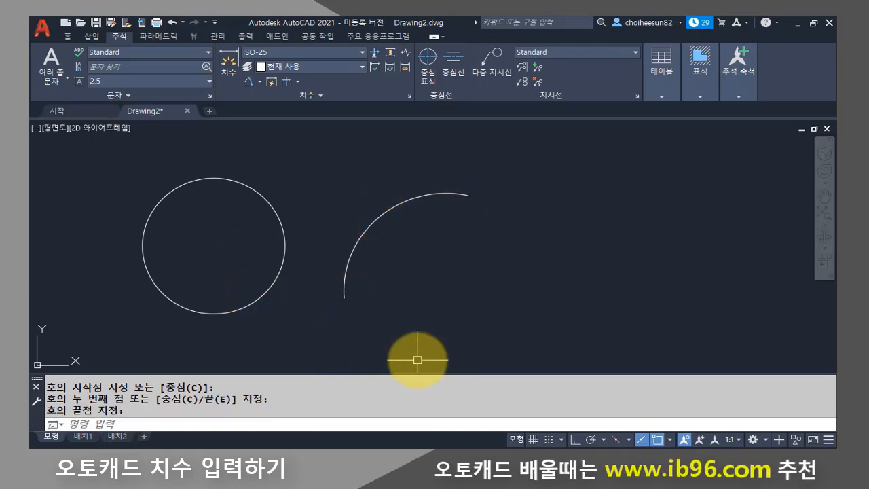
- Copy the circle and the arc together to the empty space on their right
text(co)
key(Return)
click(423, 286)
click(111, 215)
key(Return)
click(263, 150)
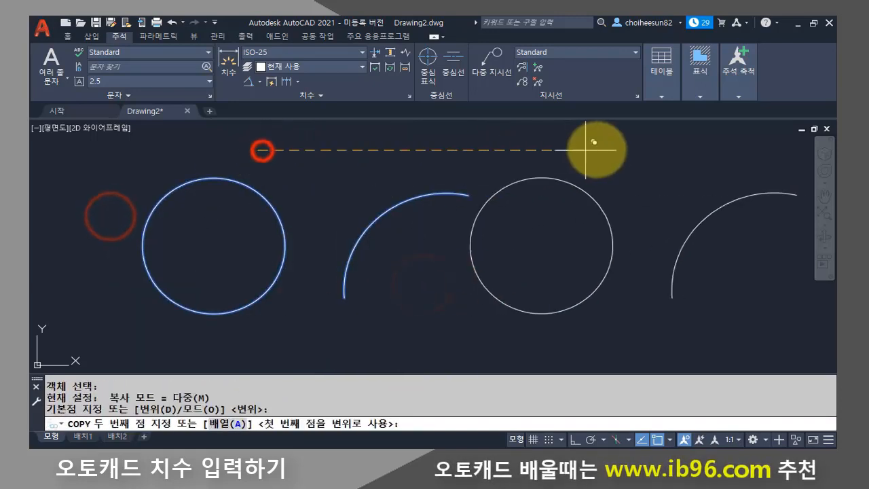
click(616, 144)
key(Return)
key(Return)
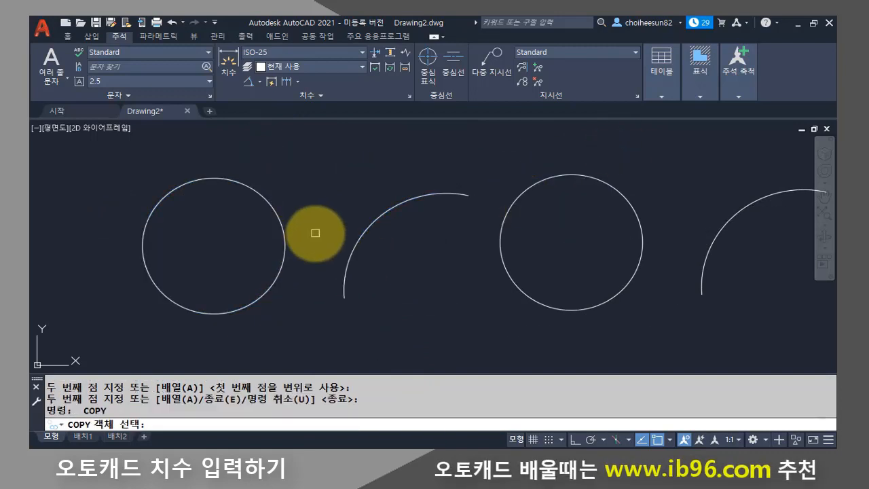
key(Escape)
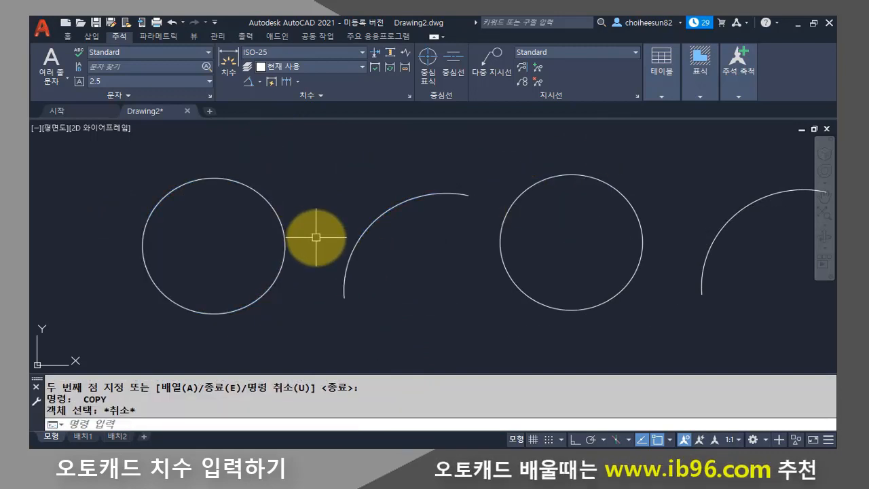
- Add a radius dimension to the left circle, placing its text outside the circle at the upper left
click(260, 82)
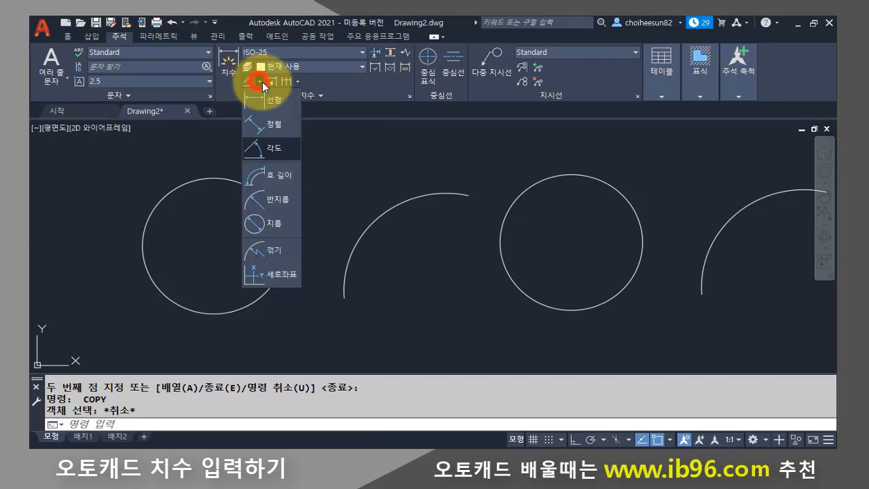
click(272, 201)
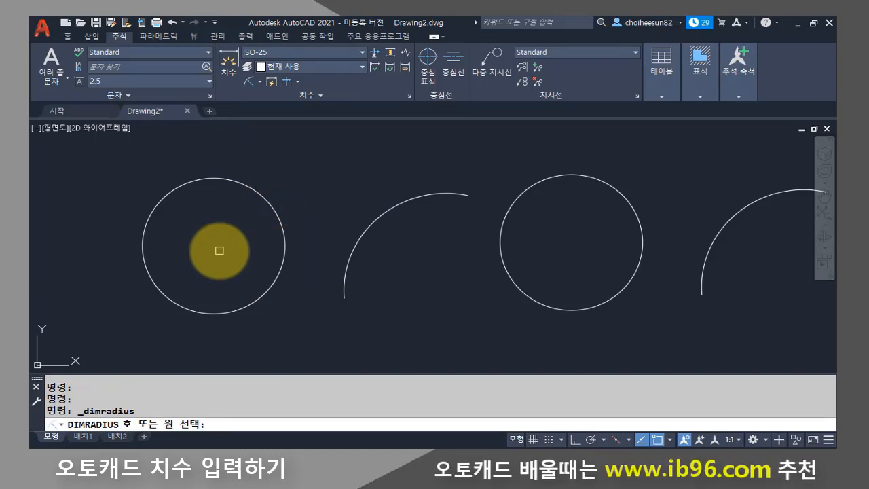
click(183, 187)
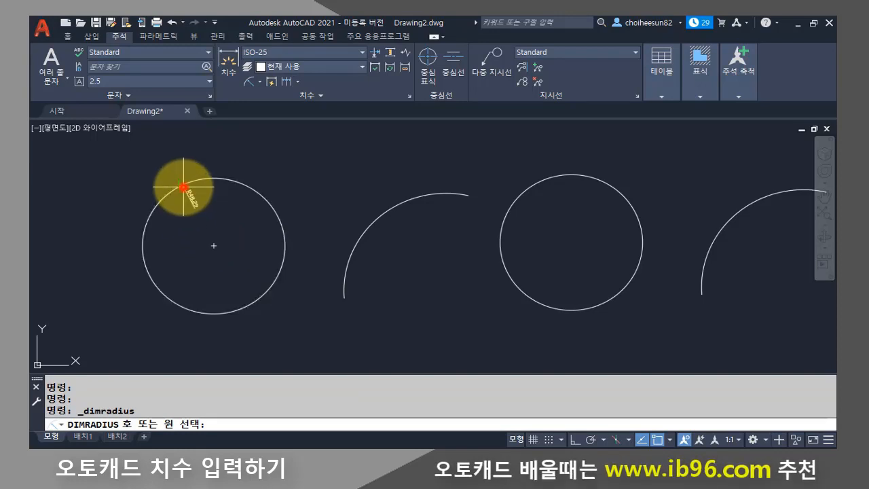
scroll(208, 227, up, 4)
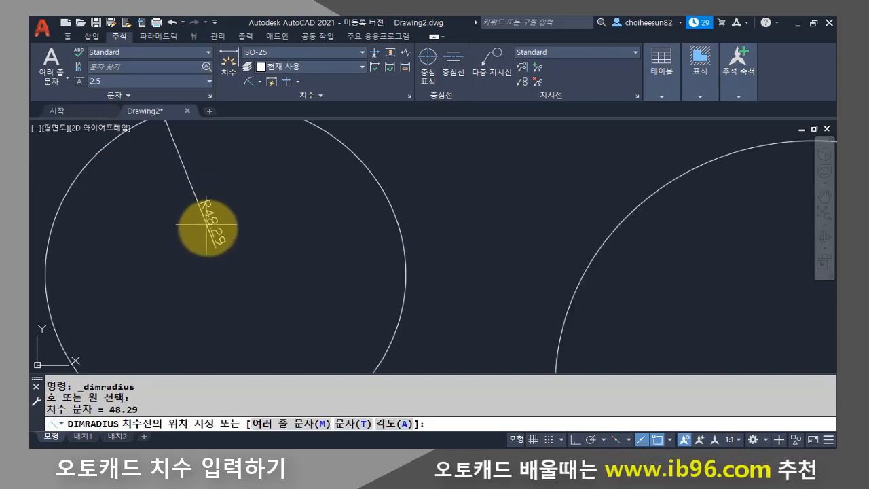
scroll(217, 243, down, 3)
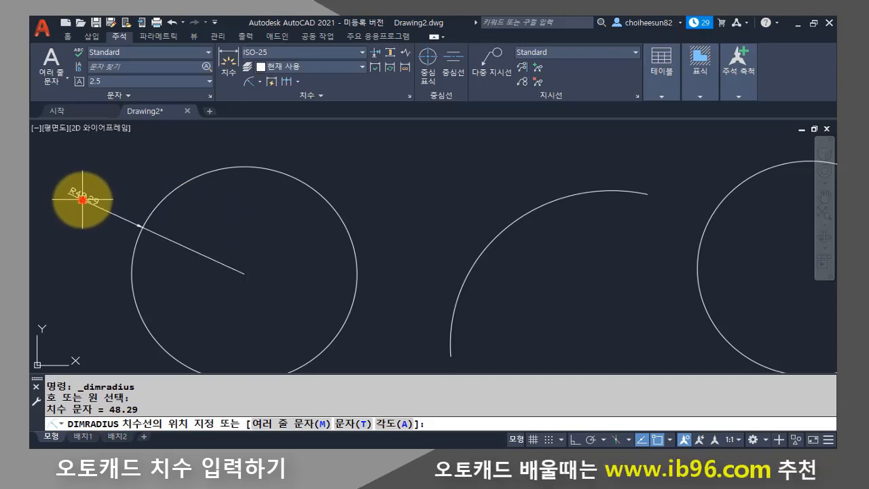
click(83, 199)
scroll(203, 285, down, 4)
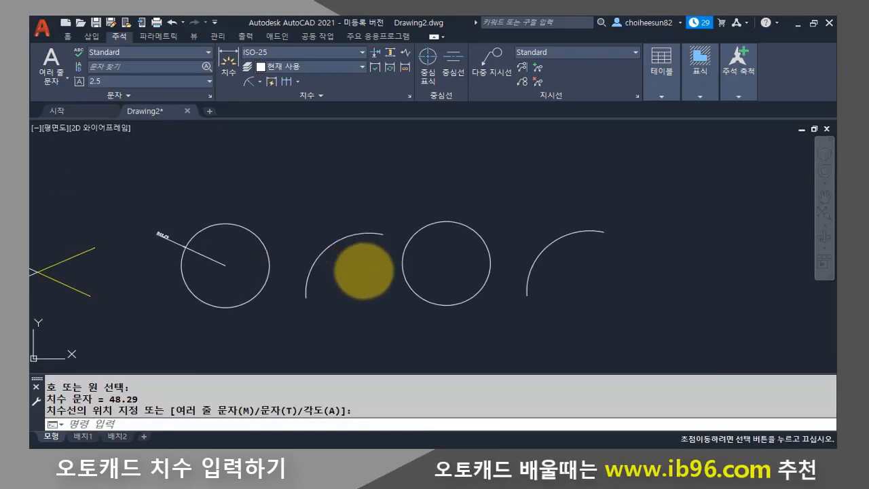
click(589, 276)
click(247, 229)
key(Escape)
key(Escape)
- Match the properties of the yellow V line onto both circles and both arcs
text(ms)
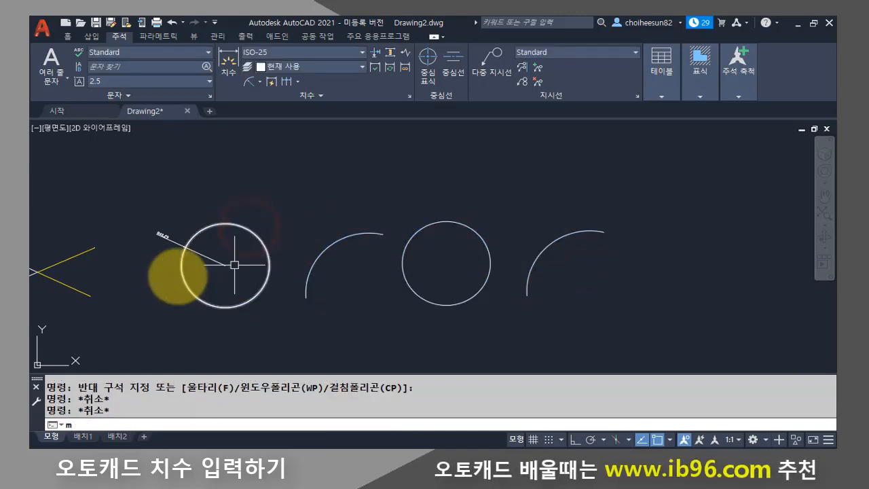
key(BackSpace)
text(a)
key(Return)
click(74, 291)
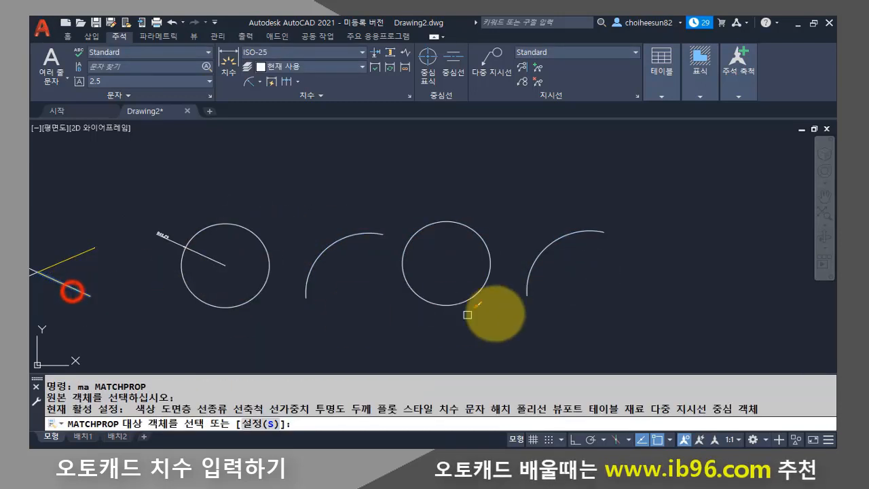
click(481, 292)
click(534, 294)
click(266, 283)
- Add a second radius dimension to the left circle, placing its text inside the circle at the upper right
scroll(272, 200, up, 4)
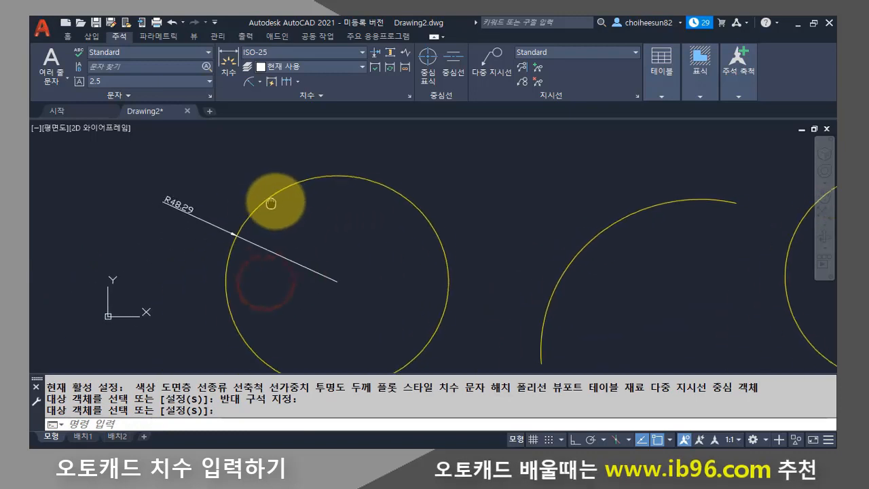
click(259, 82)
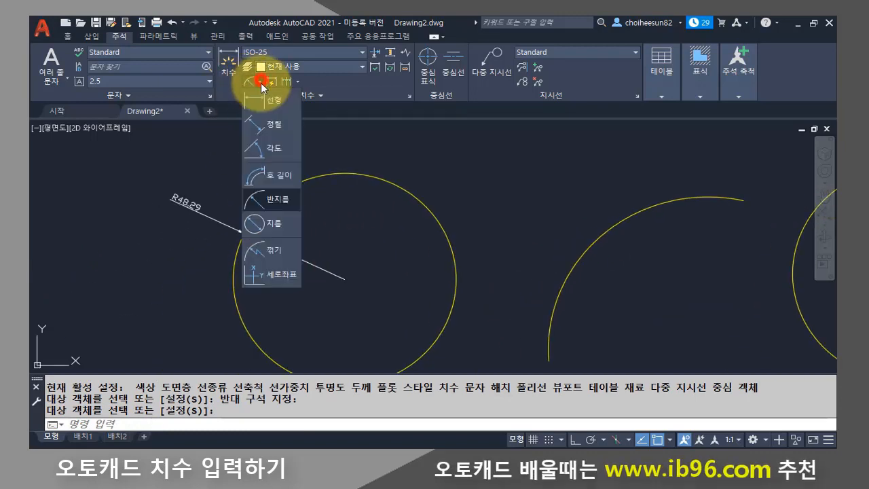
click(270, 197)
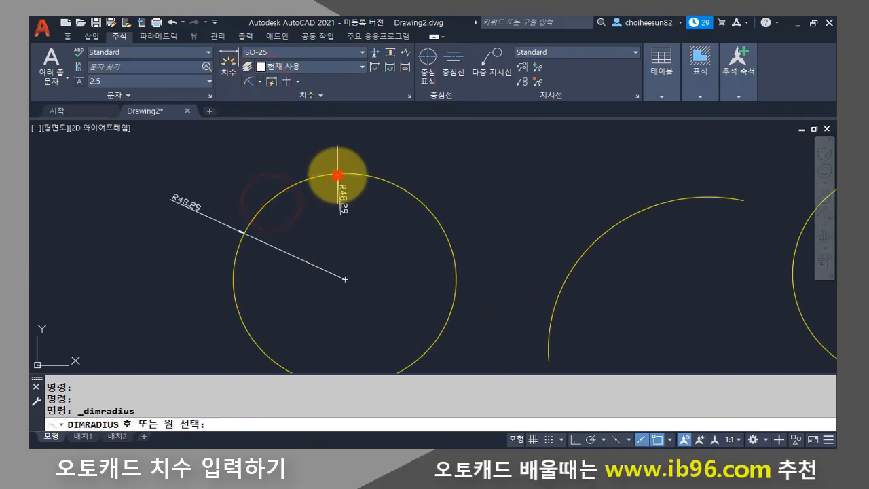
click(337, 175)
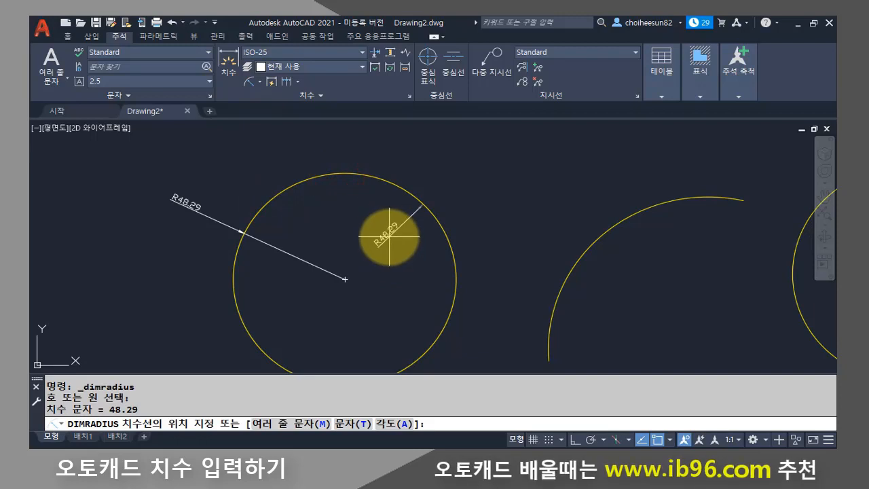
click(389, 236)
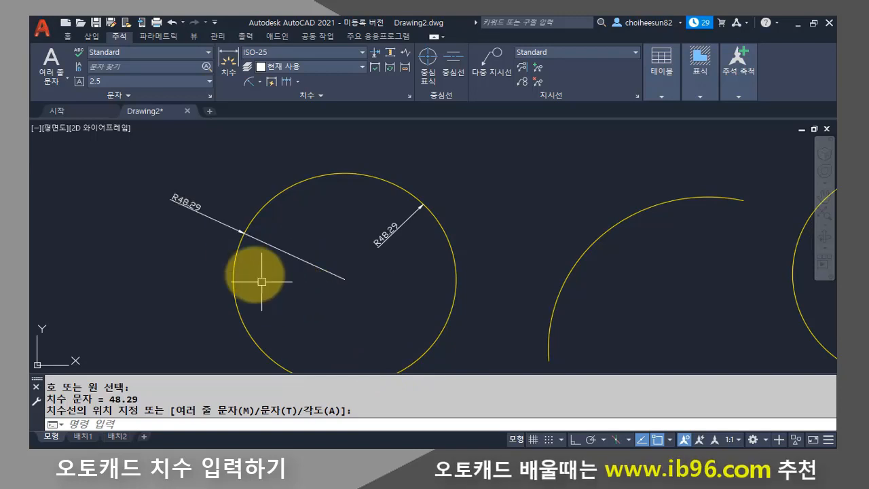
- Open the Dimension Style Manager
scroll(258, 278, up, 5)
scroll(449, 319, down, 4)
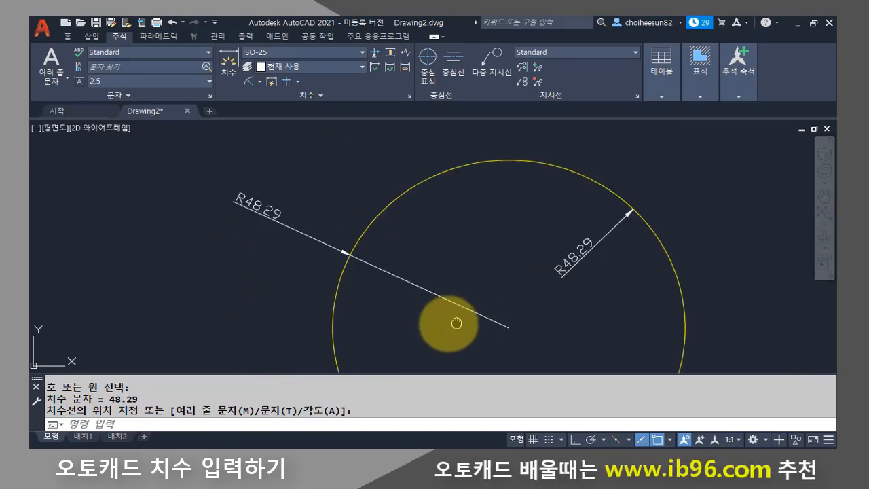
scroll(346, 276, up, 1)
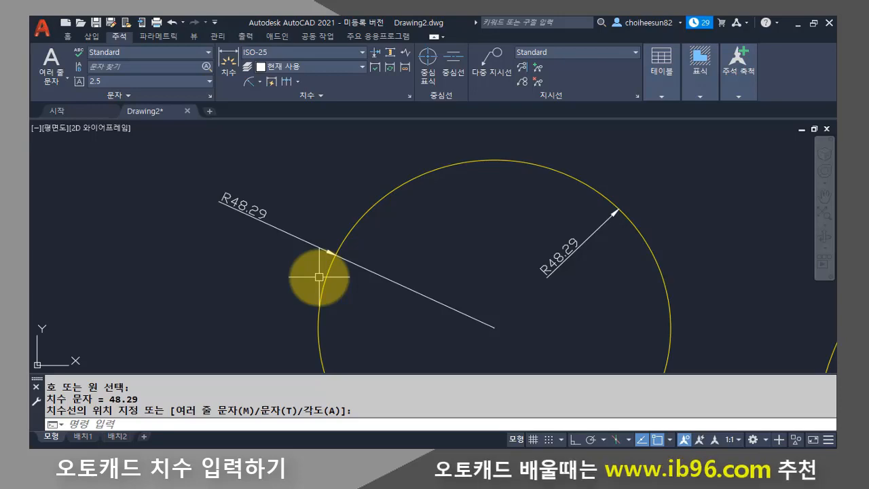
key(Return)
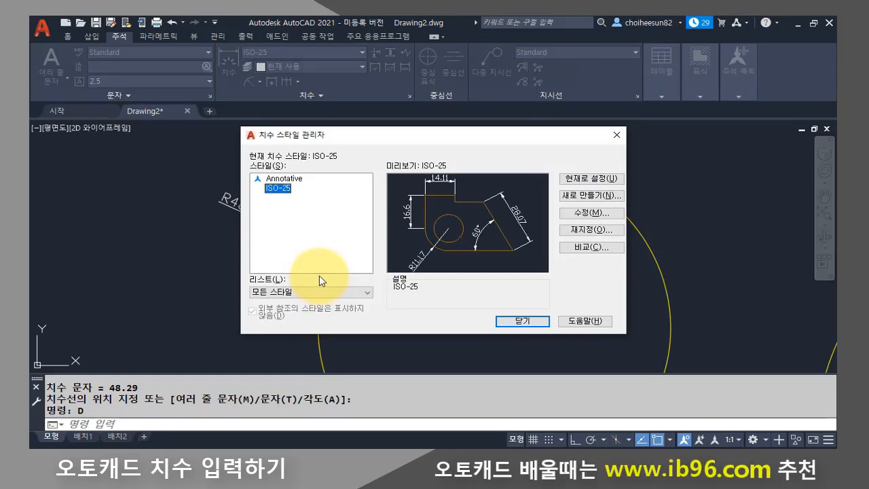
- Close the Dimension Style Manager
click(618, 132)
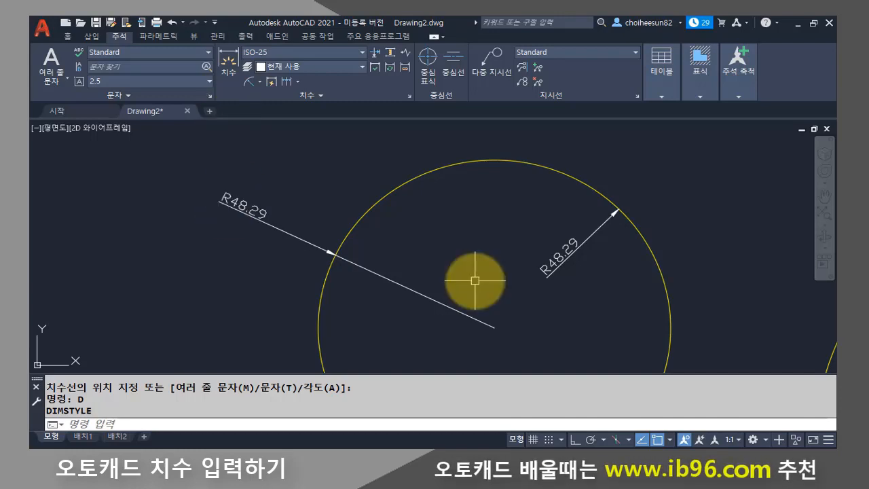
scroll(431, 185, down, 2)
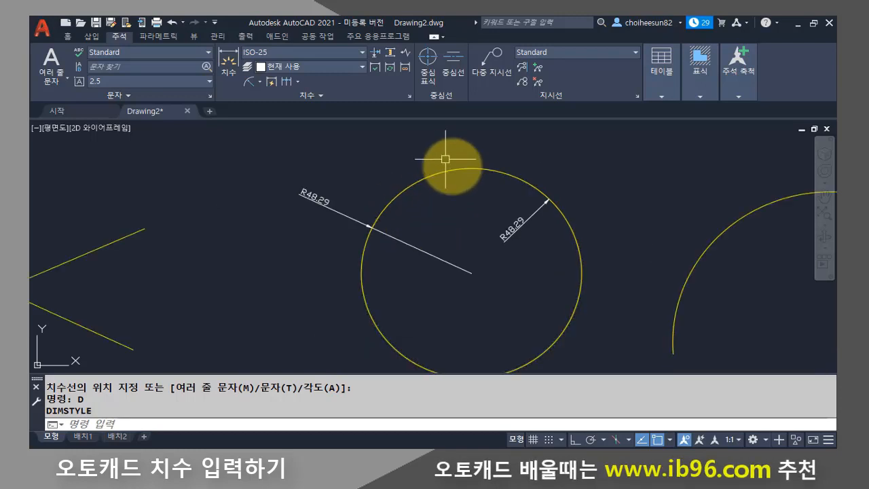
mouse_move(678, 268)
middle_down()
mouse_move(340, 271)
mouse_move(294, 165)
middle_up()
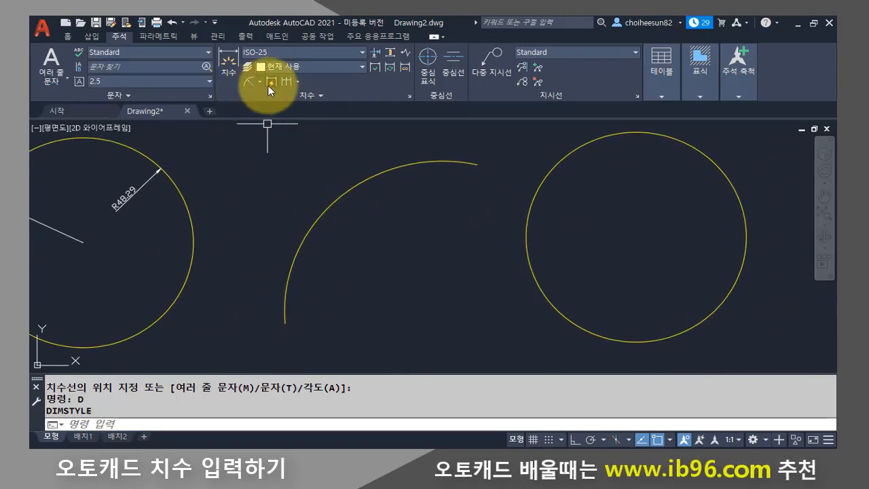
click(260, 82)
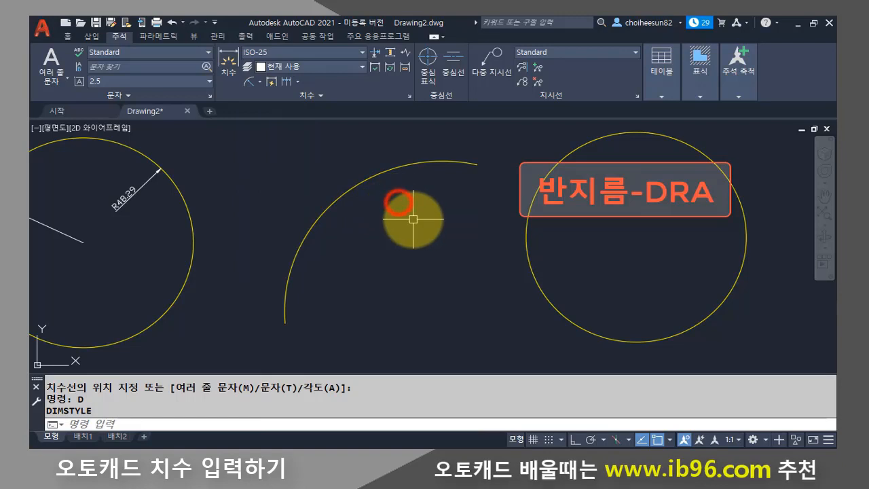
key(Escape)
key(Escape)
text(drq)
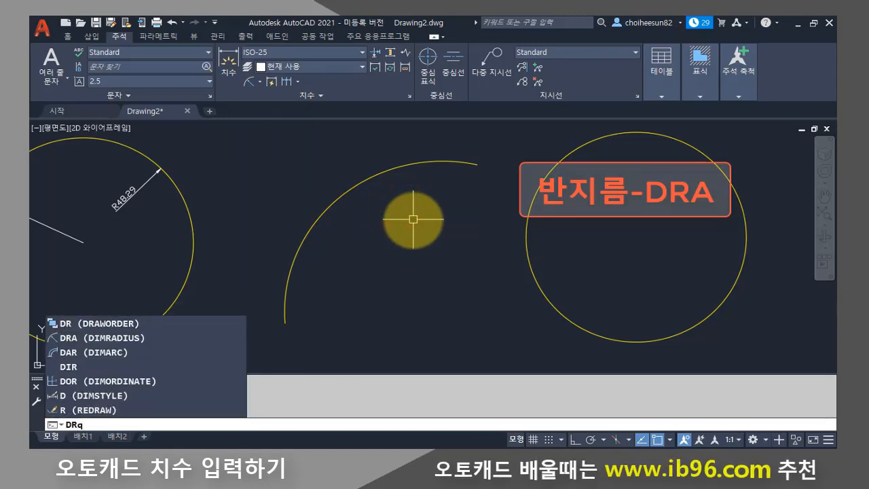
key(Escape)
key(Escape)
- Add a radius dimension to the left arc, placing its text outside the arc at the upper left
text(d)
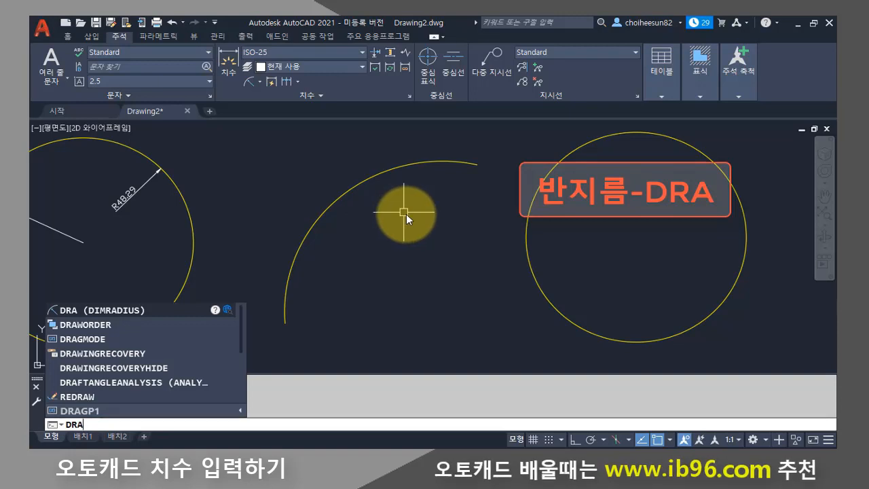
key(Return)
middle_drag(369, 222, 376, 251)
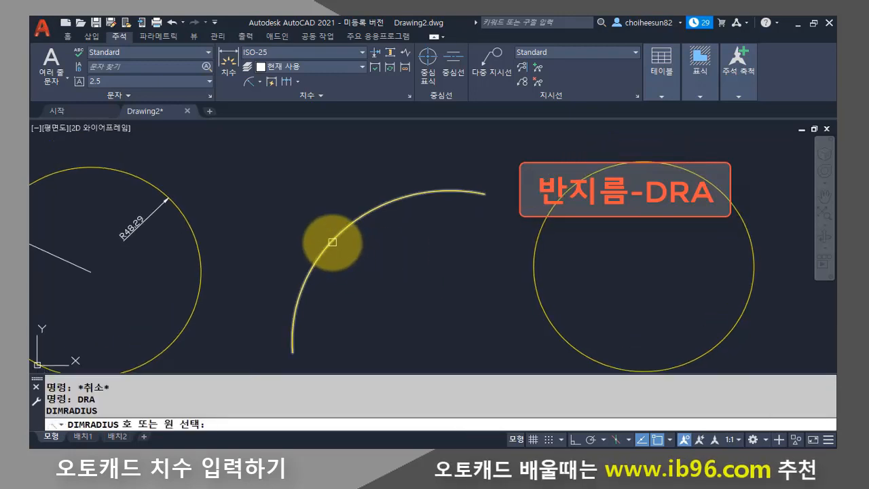
click(332, 242)
click(277, 200)
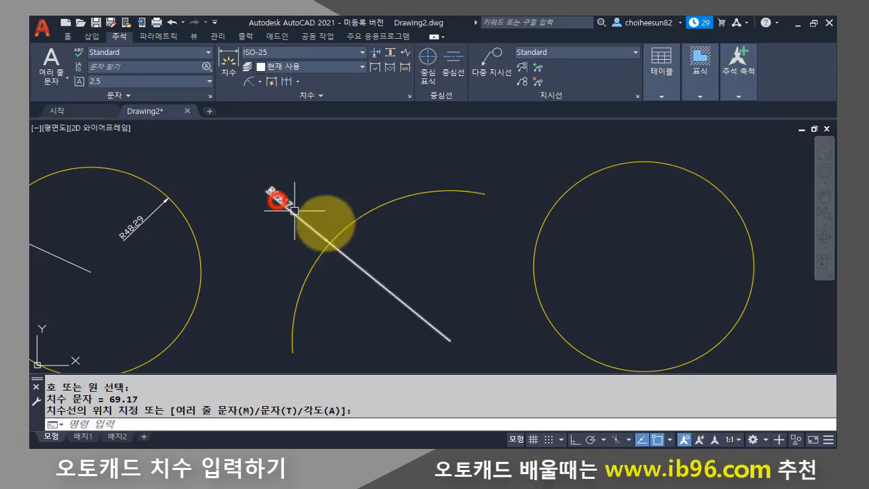
- Add a second radius dimension near the top of the left arc, placing its text inside the curve
key(Return)
click(420, 195)
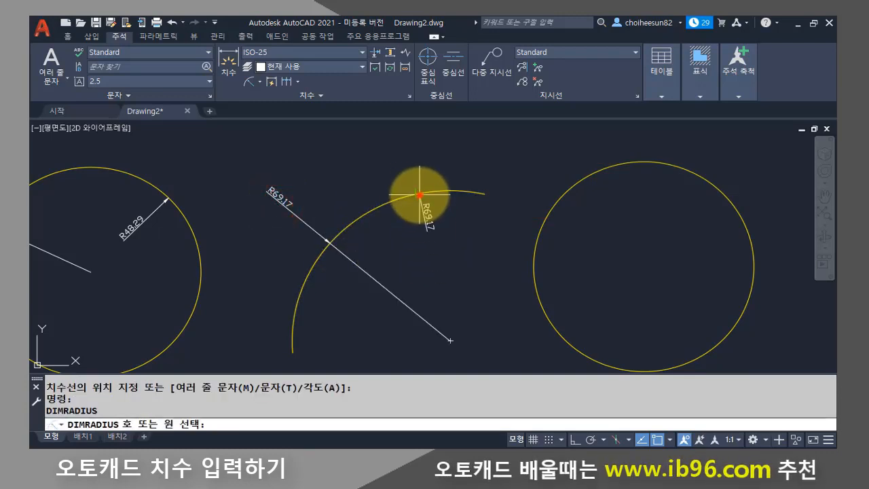
click(437, 254)
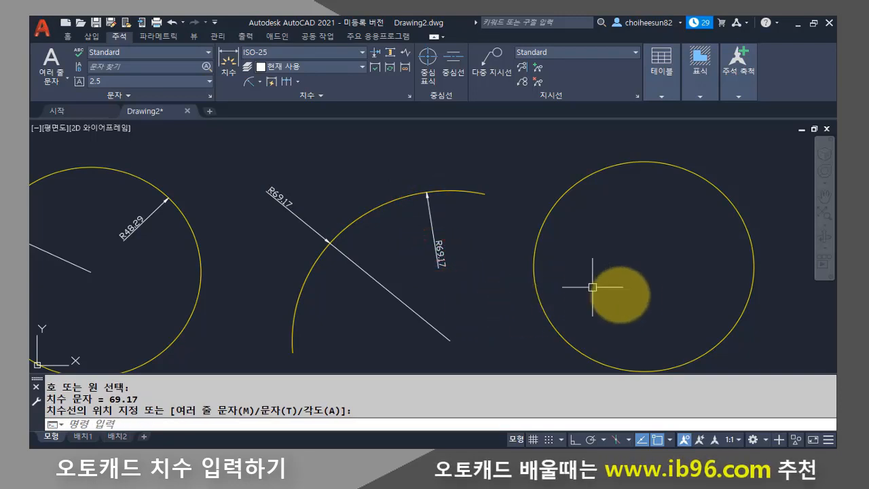
- Add a diameter dimension to the right circle, placing its text outside the circle at the upper left
mouse_move(591, 287)
middle_down()
mouse_move(418, 295)
mouse_move(252, 286)
middle_up()
scroll(252, 285, down, 3)
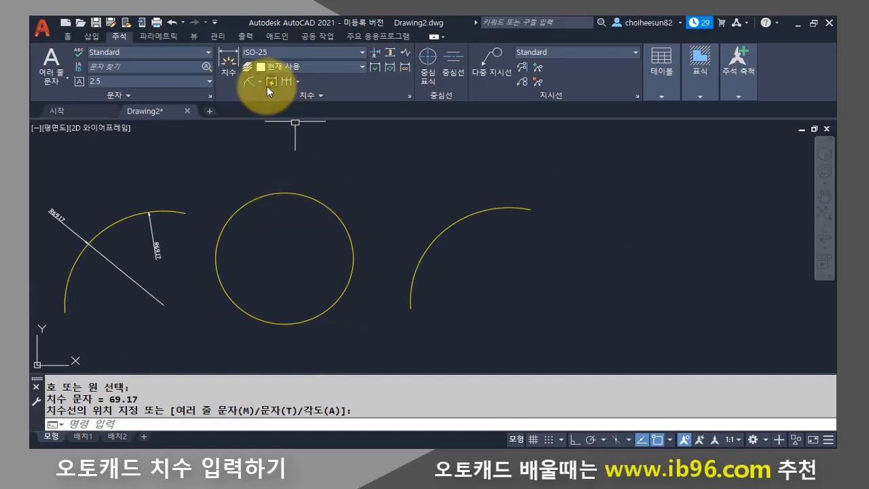
click(259, 81)
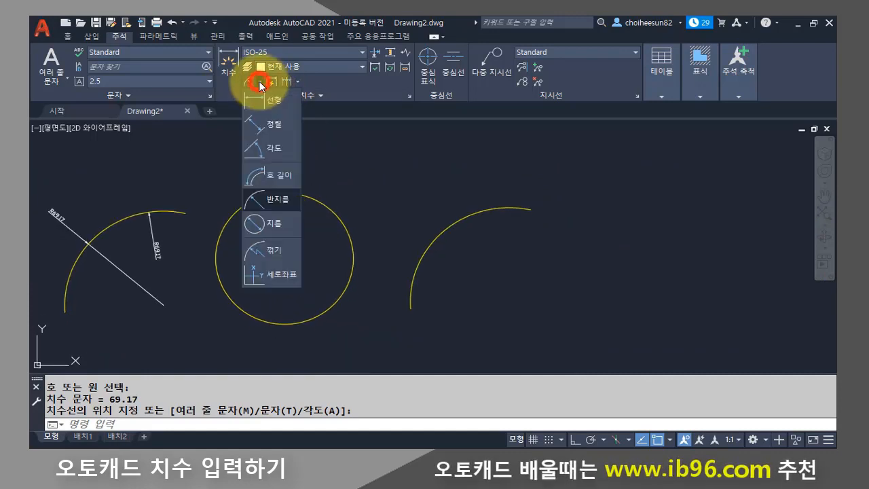
click(275, 228)
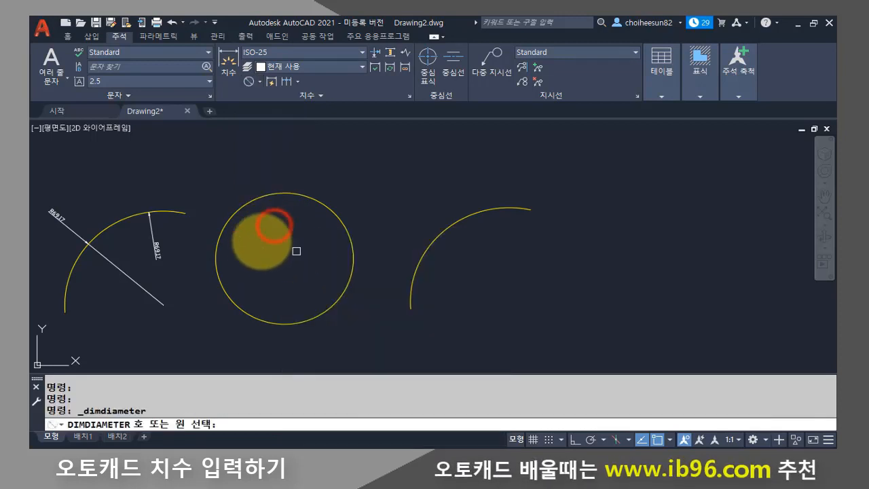
scroll(276, 233, up, 2)
middle_drag(279, 228, 385, 227)
click(300, 200)
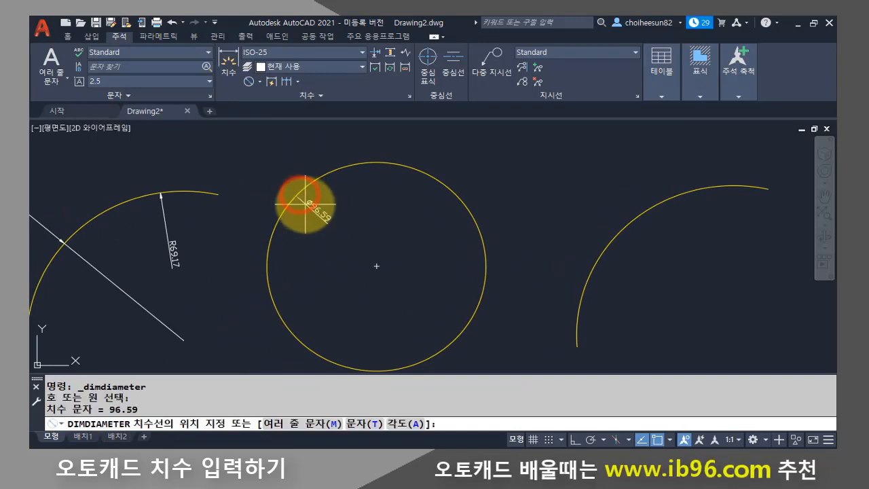
click(257, 162)
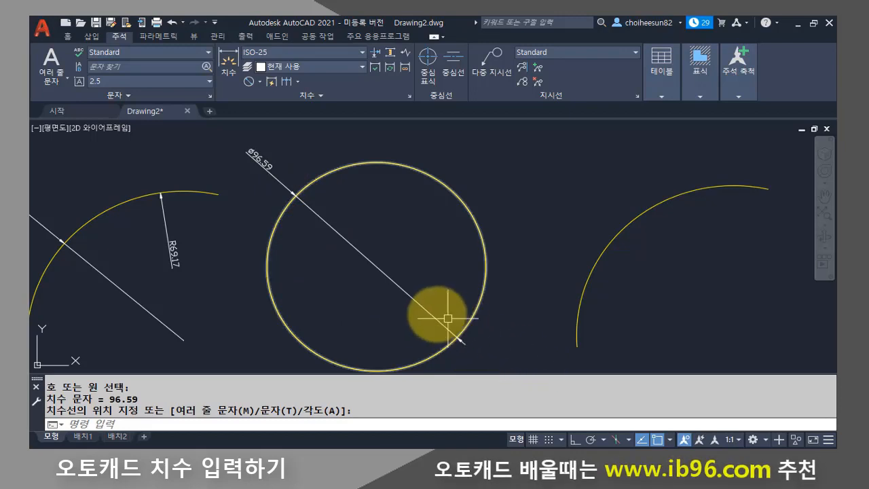
scroll(241, 172, up, 4)
middle_drag(251, 175, 256, 250)
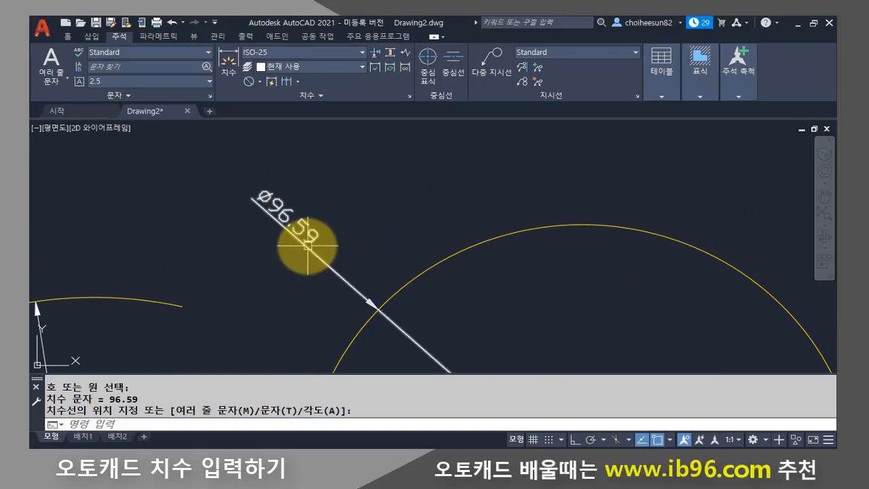
click(304, 246)
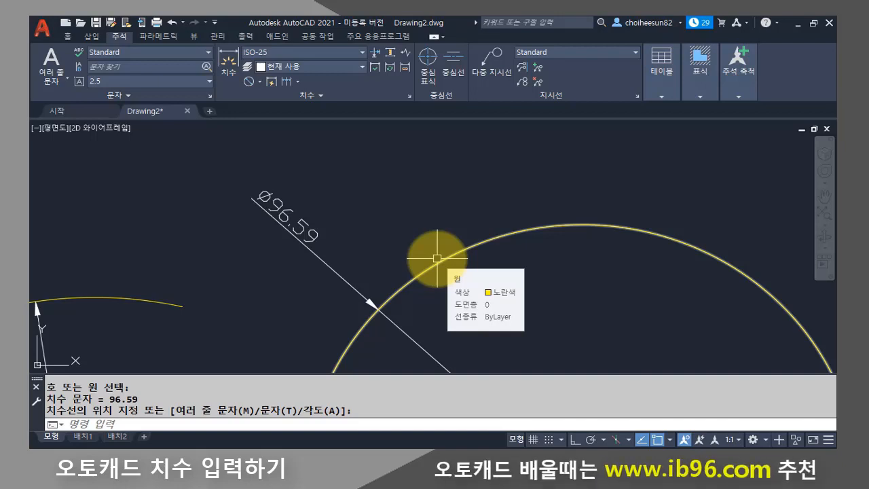
scroll(437, 258, down, 4)
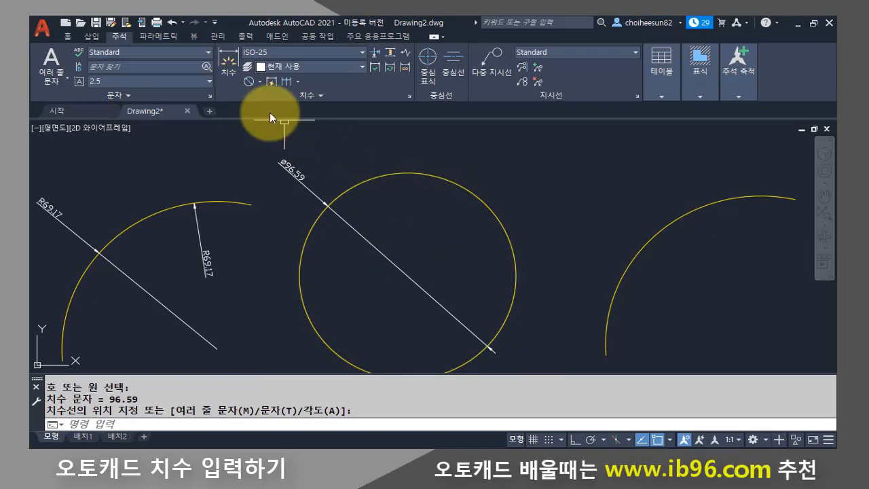
- Add a second diameter dimension to the right circle, placing its text inside the circle at the upper right
click(261, 79)
click(273, 220)
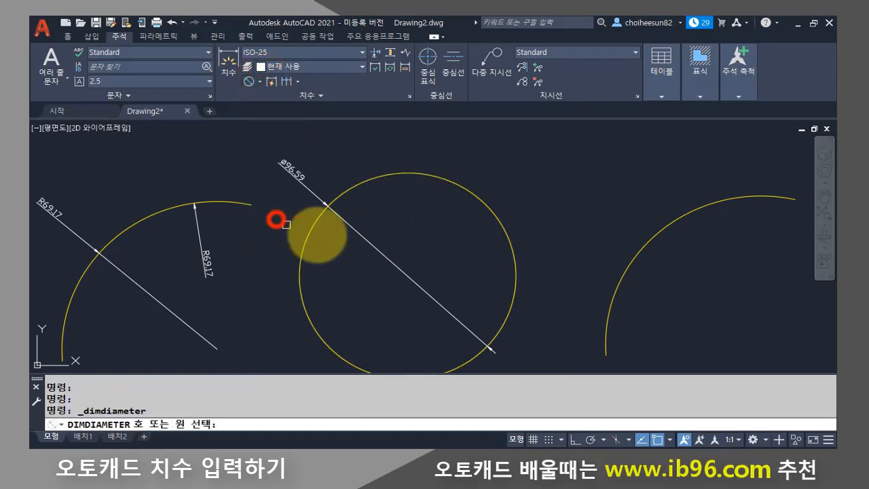
click(483, 200)
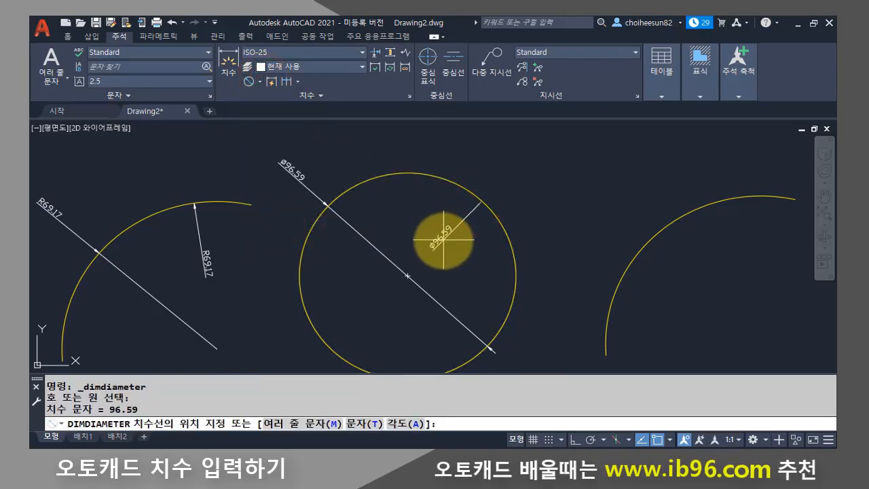
click(446, 240)
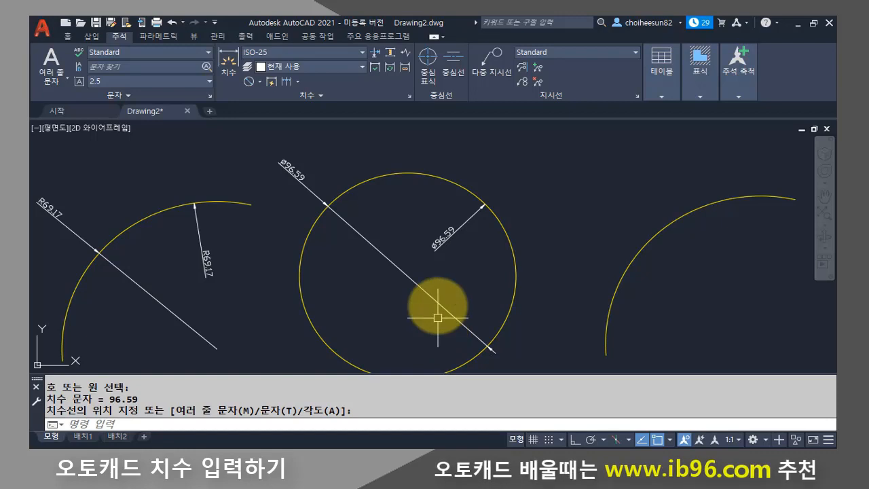
scroll(442, 271, up, 2)
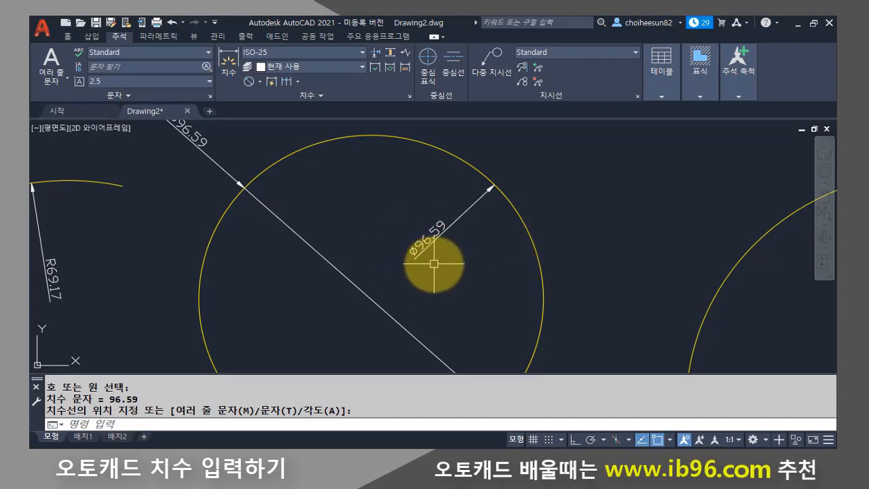
scroll(436, 262, down, 2)
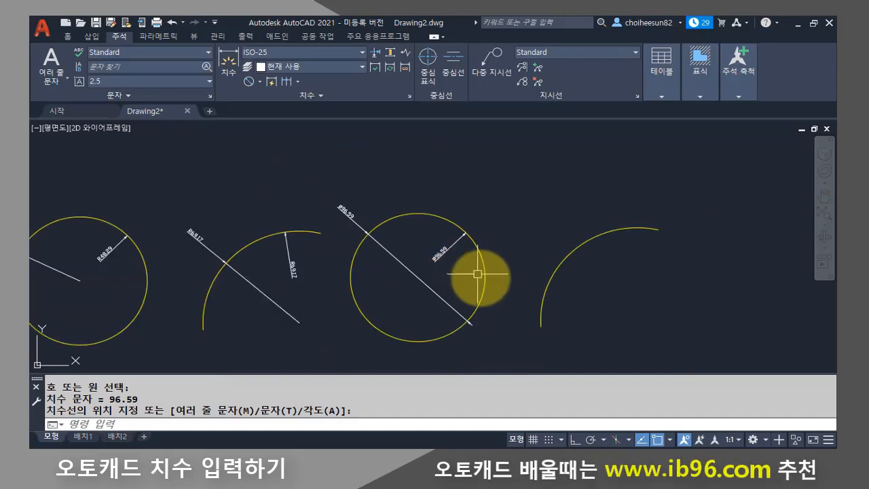
middle_drag(456, 270, 377, 250)
scroll(381, 244, up, 1)
middle_drag(497, 278, 404, 273)
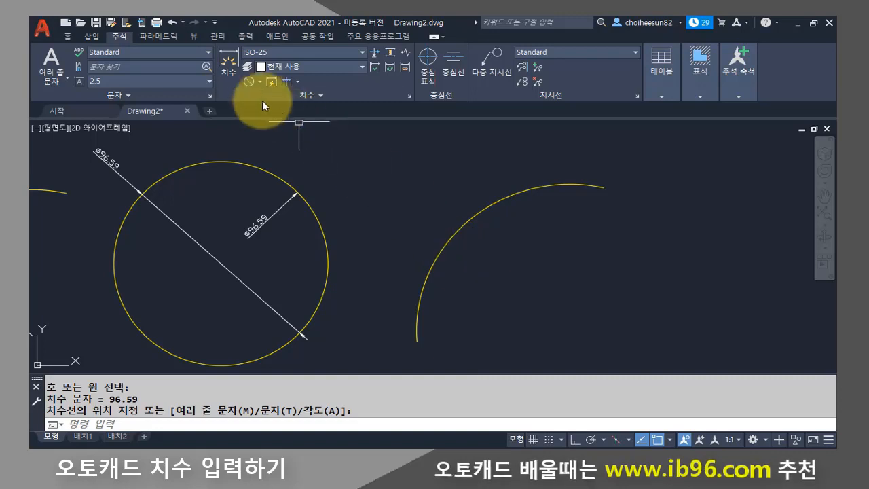
click(258, 82)
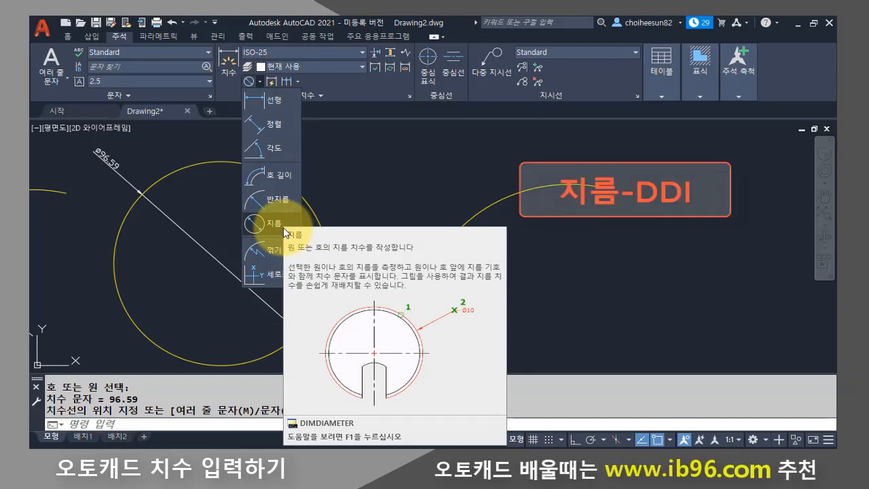
click(286, 232)
click(320, 216)
click(391, 182)
- Add a diameter dimension to the right arc, placing its text outside the arc at the upper left
text(dd)
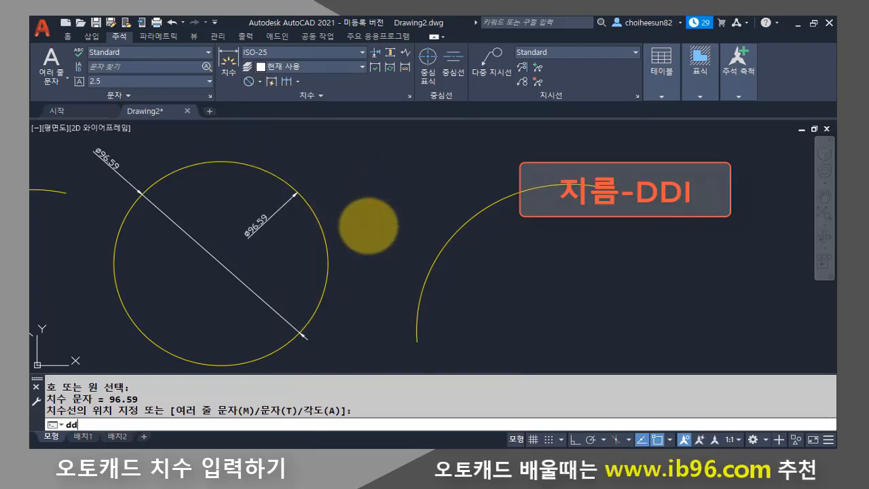
text(i)
key(Return)
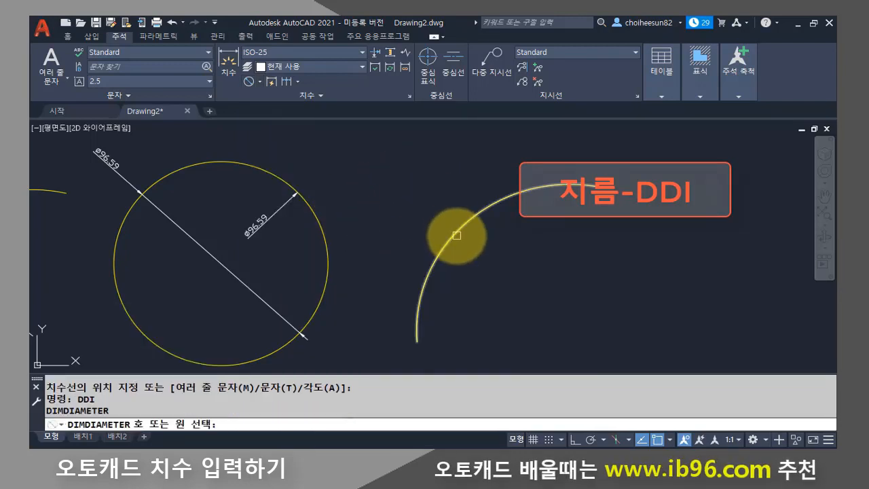
click(456, 235)
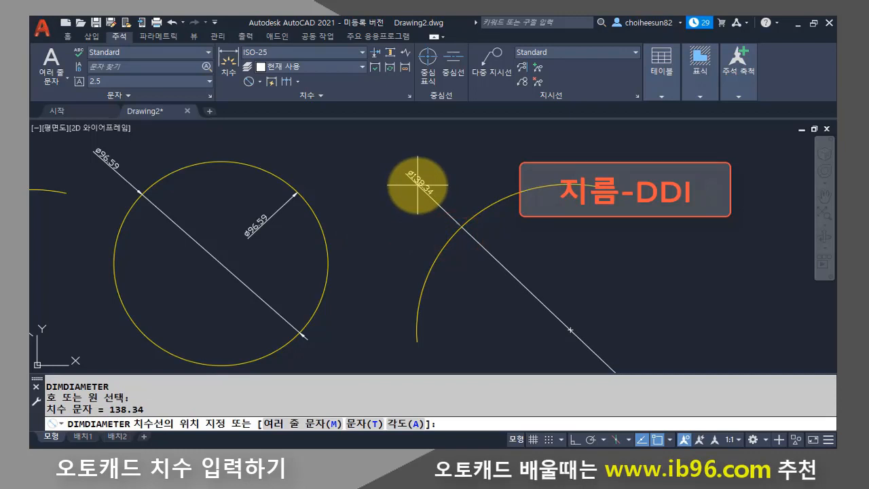
click(418, 185)
- Add a second diameter dimension near the top of the right arc, placing its text inside the curve
scroll(442, 197, down, 4)
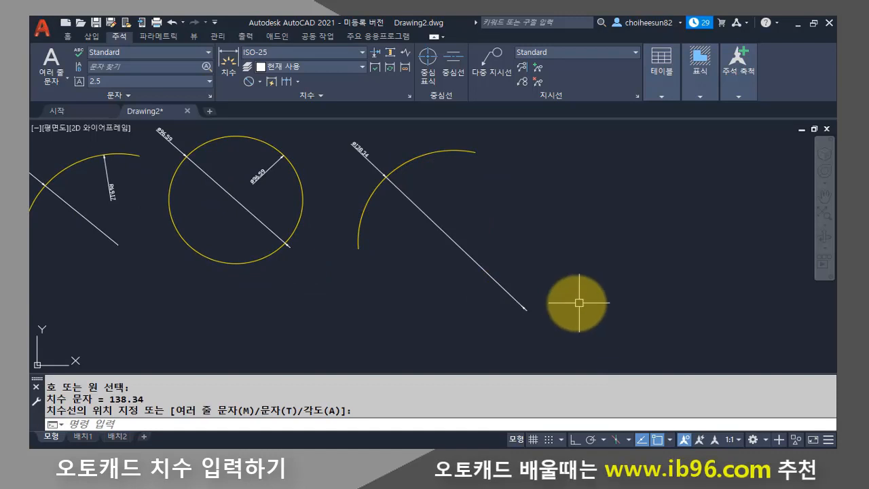
scroll(444, 194, up, 5)
key(Return)
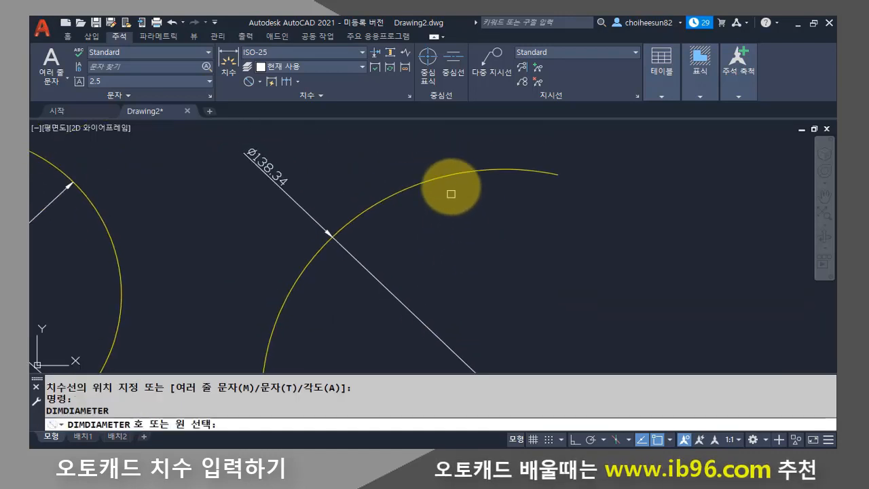
click(450, 177)
click(489, 260)
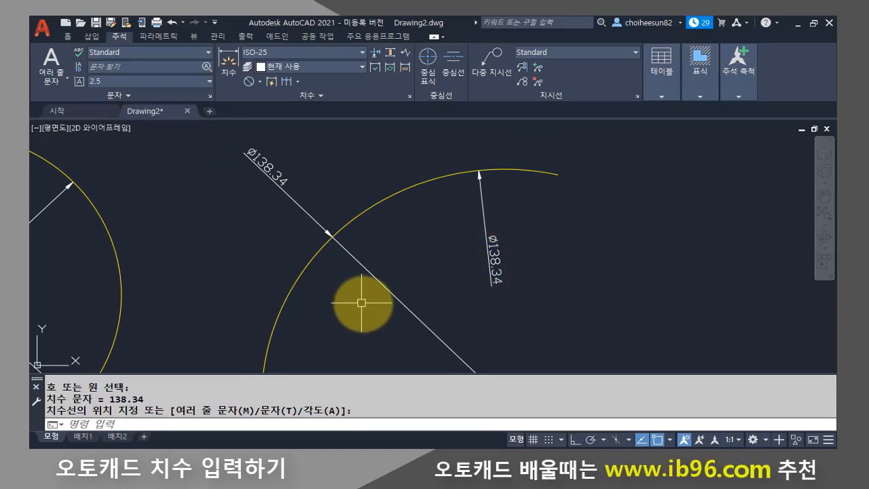
click(260, 82)
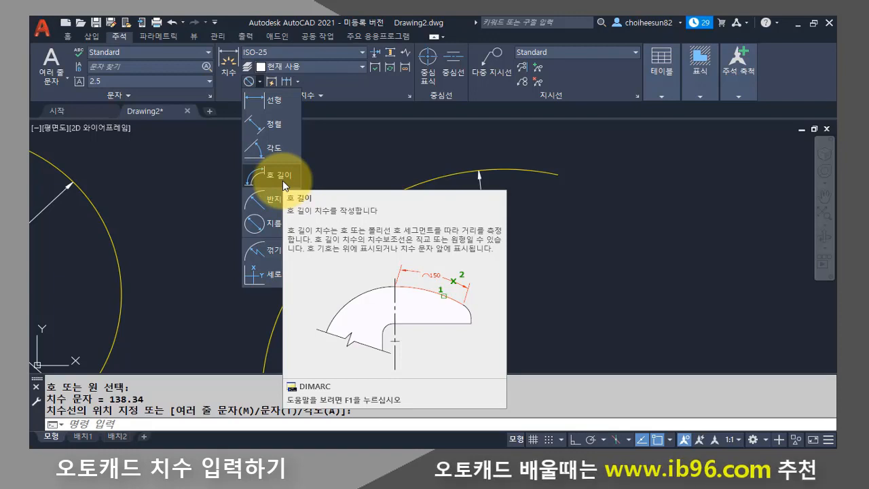
click(643, 253)
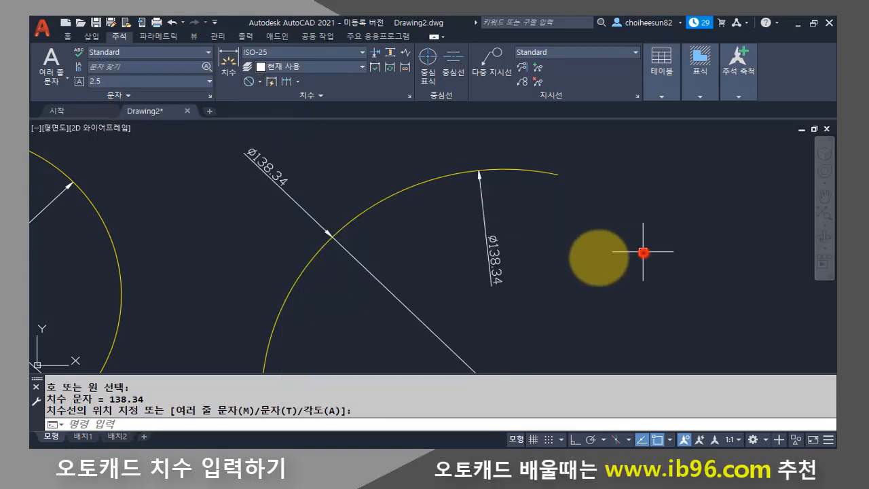
scroll(644, 253, down, 5)
middle_drag(644, 253, 245, 232)
scroll(244, 233, up, 2)
middle_drag(301, 235, 165, 227)
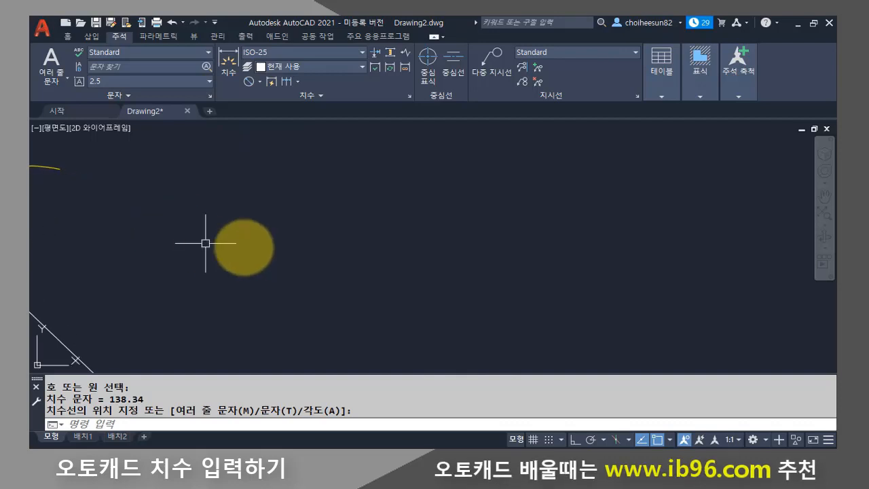
text(a)
key(Return)
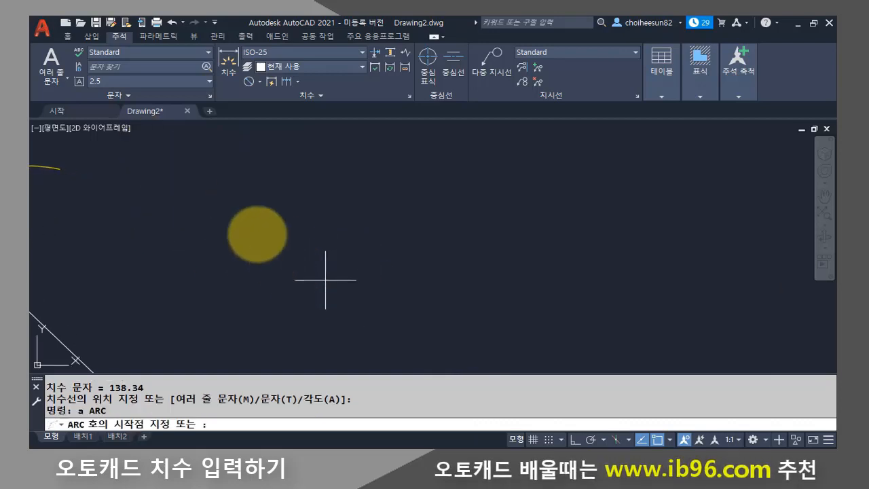
click(235, 207)
click(427, 338)
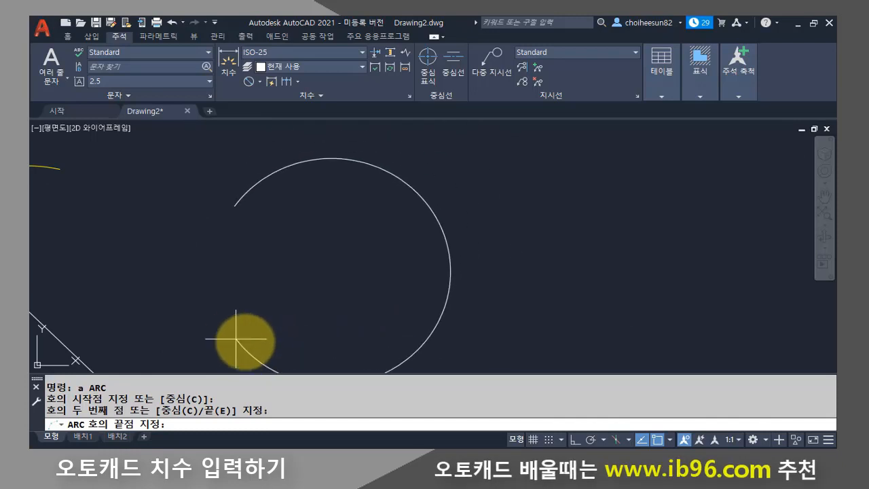
middle_drag(355, 328, 408, 267)
key(Escape)
text(a)
key(Return)
click(226, 173)
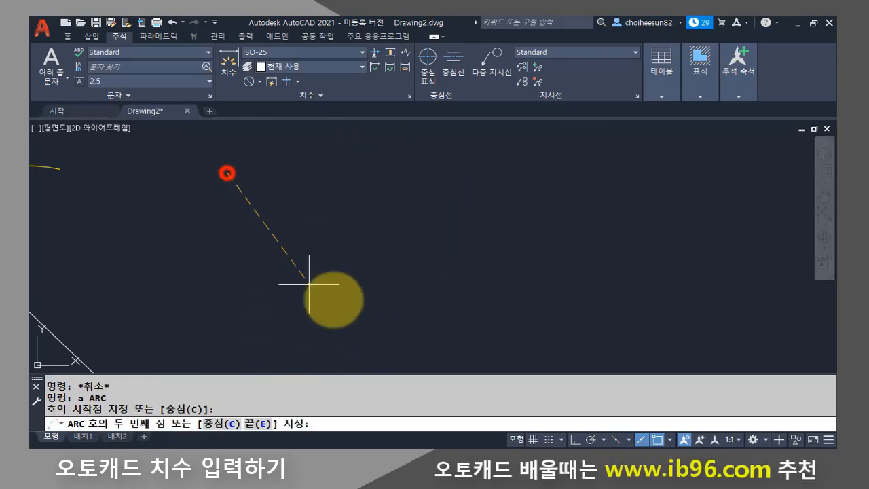
text(e)
key(Return)
click(401, 362)
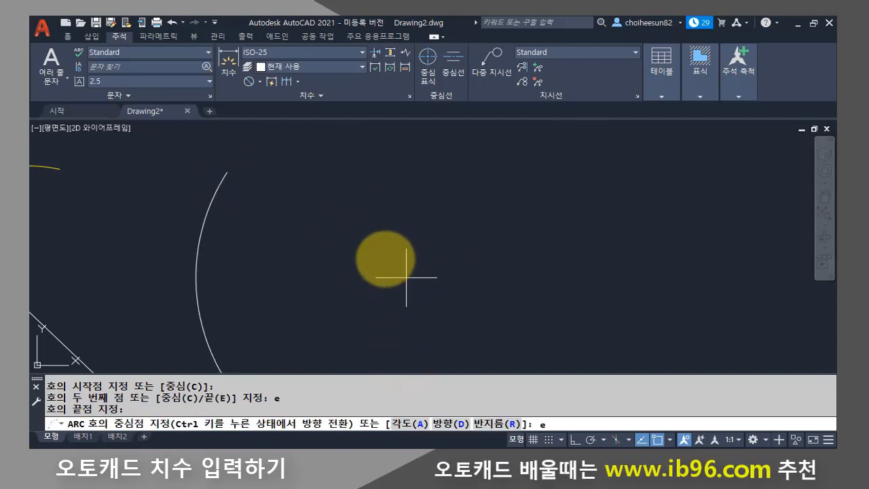
text(e)
key(Return)
key(Escape)
- Draw a three-point arc about 142 units long in the empty space to the right of the existing arc
text(a)
key(Return)
click(216, 185)
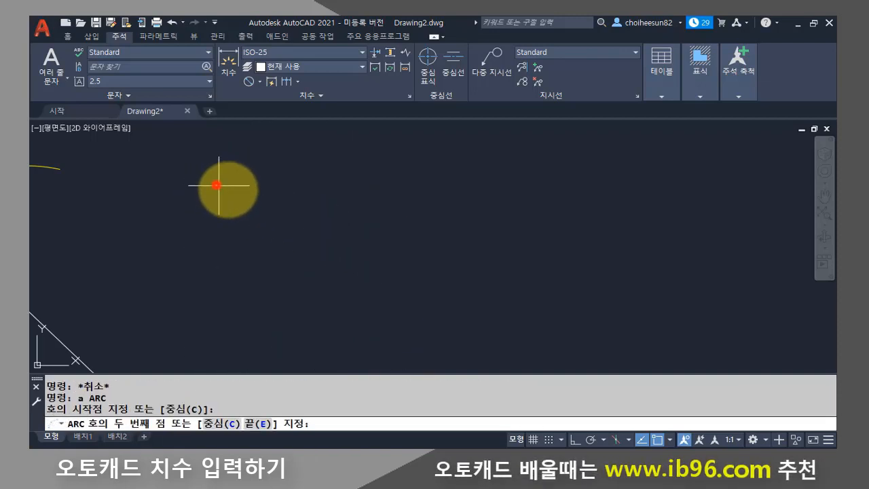
click(379, 205)
click(407, 321)
- Change the new arc's color to yellow
click(407, 321)
click(68, 36)
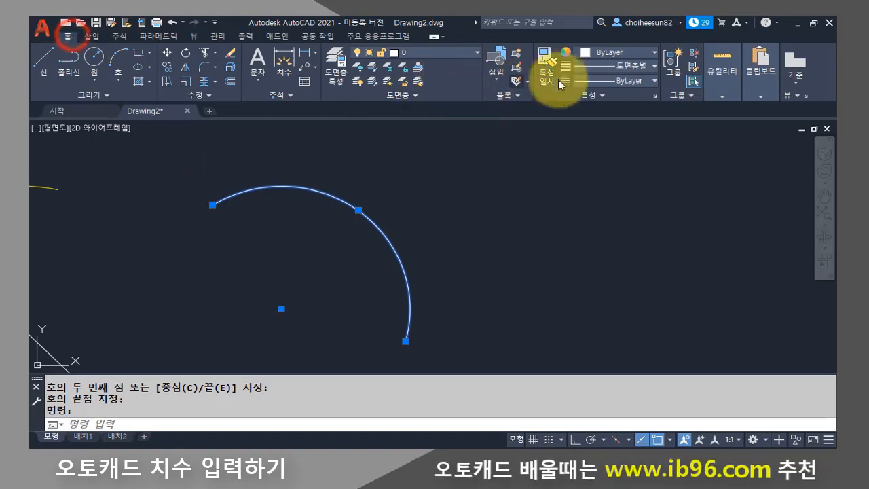
click(641, 53)
click(596, 174)
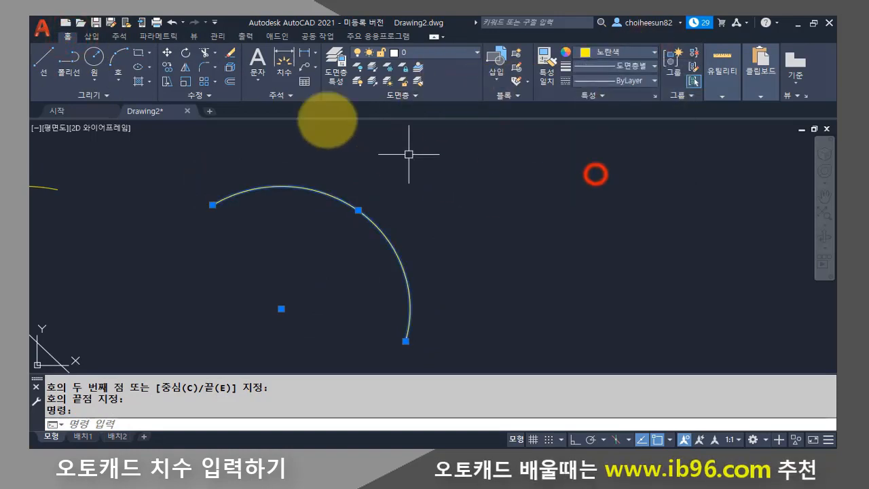
key(Escape)
- Add an arc length dimension to the new yellow arc, placing its dimension line outside the curve
click(119, 35)
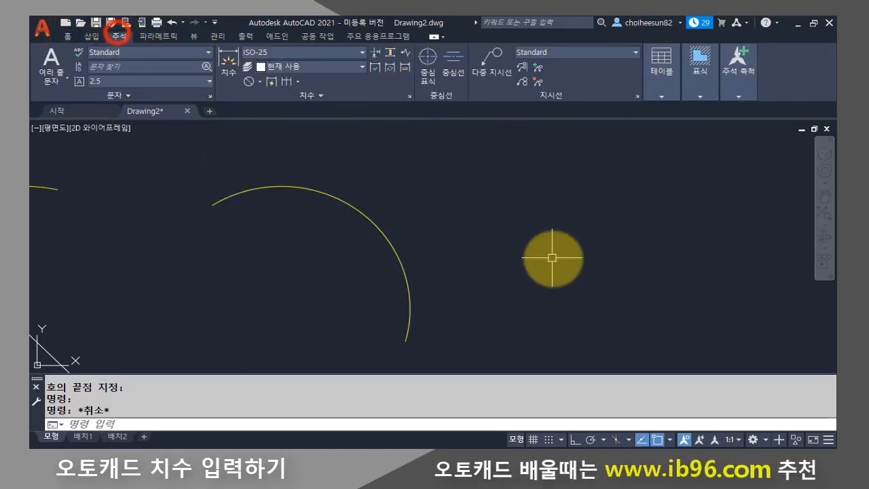
click(370, 230)
key(Escape)
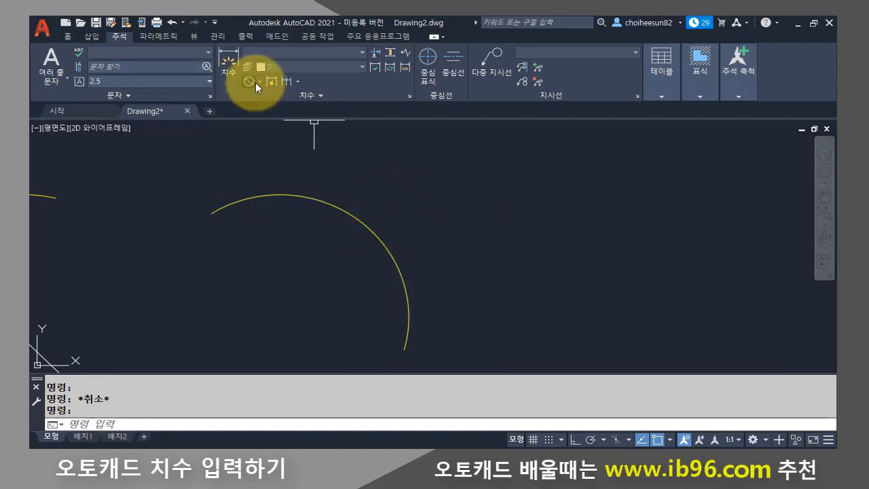
click(260, 82)
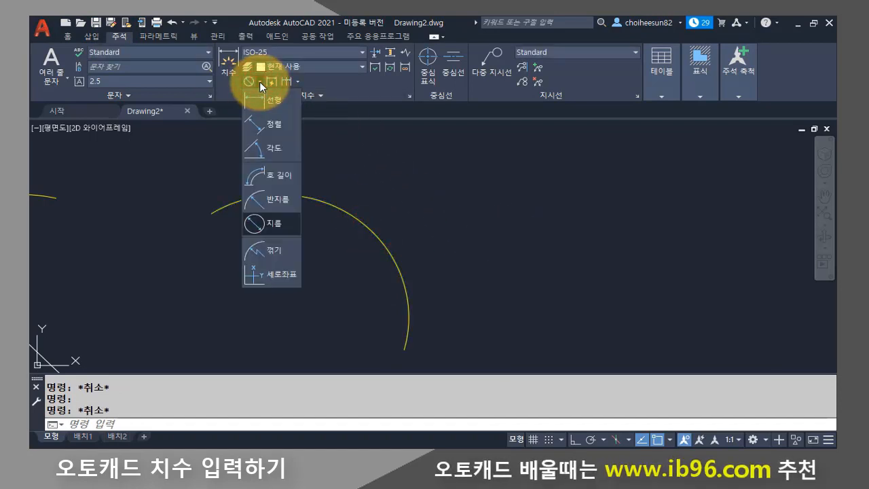
click(277, 178)
click(362, 226)
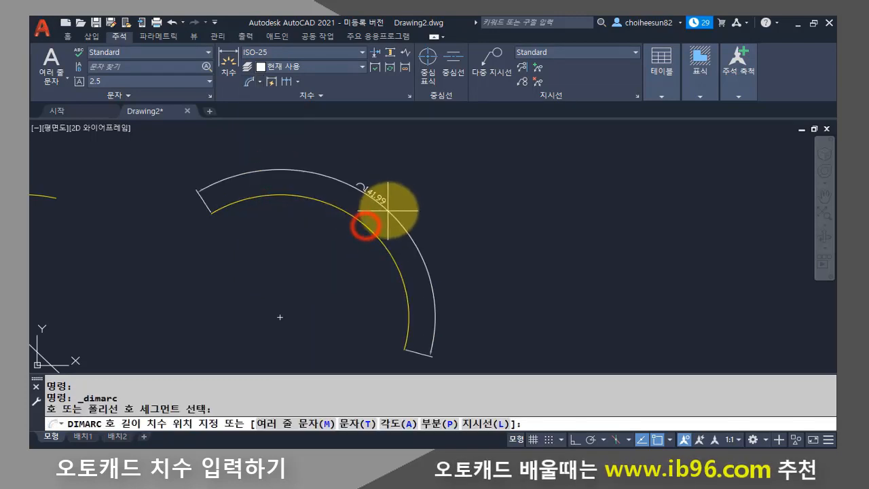
click(410, 188)
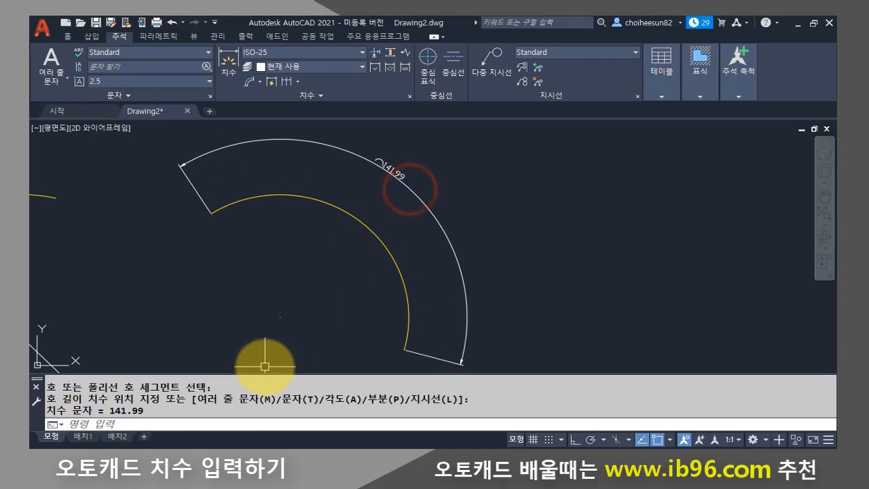
- Examine the arc length dimension's symbol and text up close, and read the description of the Baseline dimension command
scroll(377, 180, up, 6)
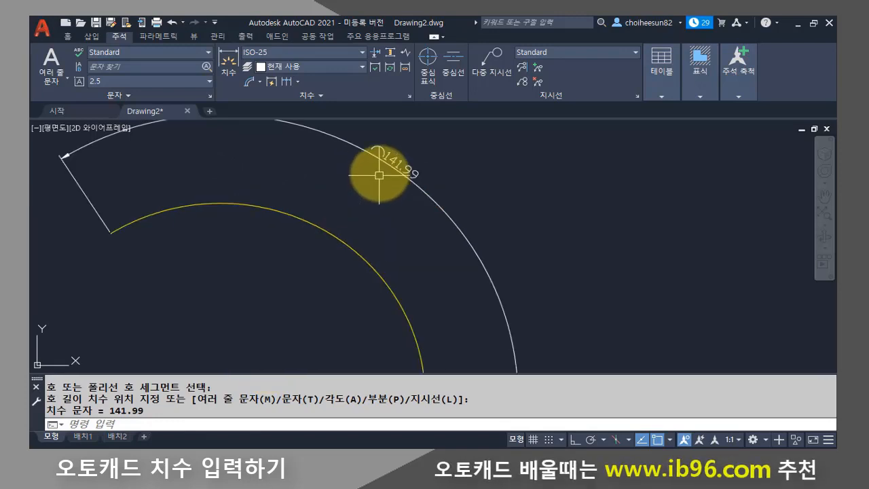
middle_drag(382, 173, 344, 252)
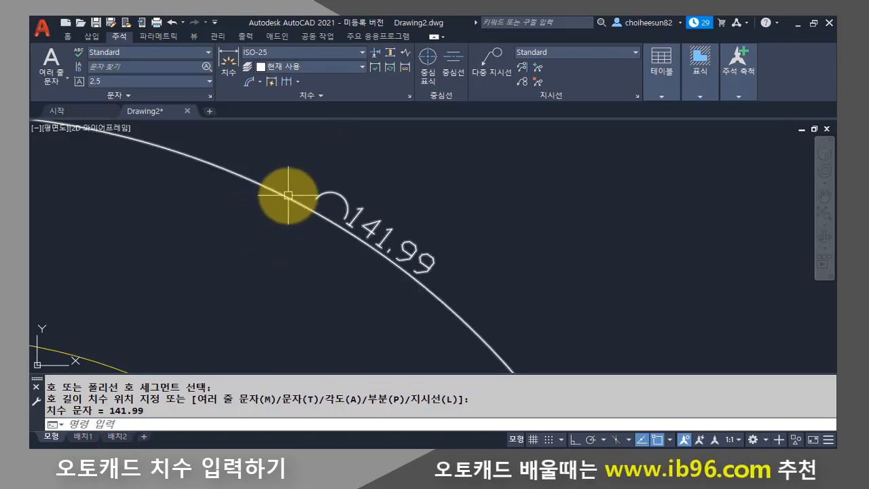
scroll(305, 197, down, 5)
middle_drag(426, 257, 251, 242)
scroll(248, 244, up, 4)
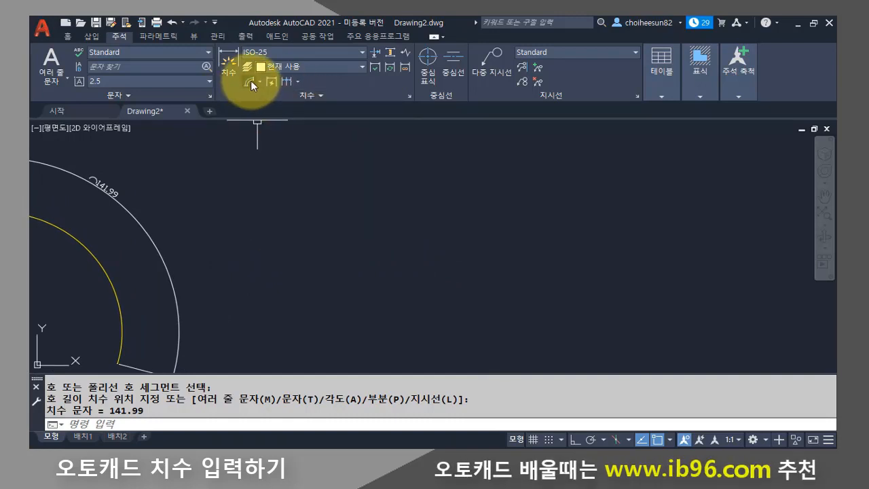
click(297, 81)
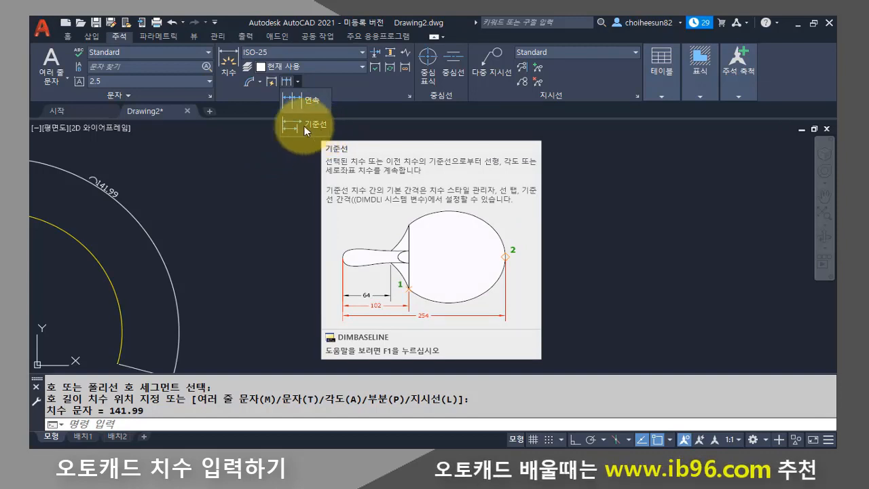
key(Escape)
key(Escape)
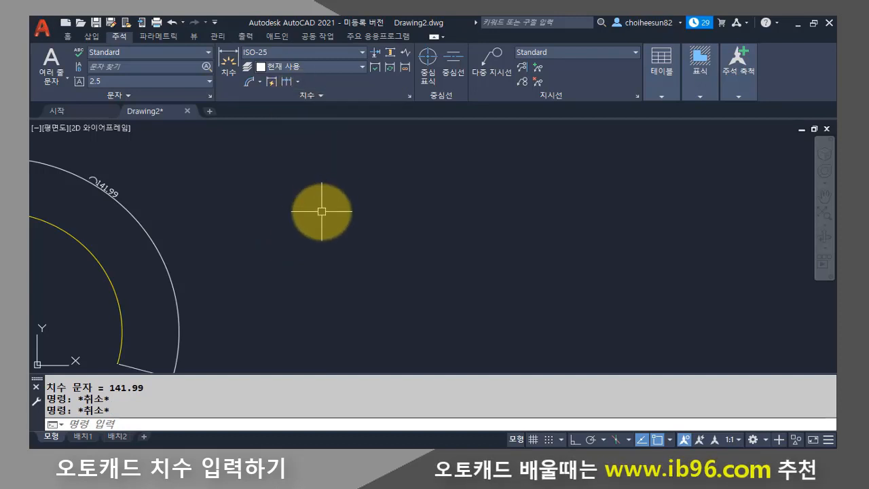
- Create a horizontal linear dimension about 48 units wide in the empty space right of the arc, with its dimension line above the origins
click(258, 81)
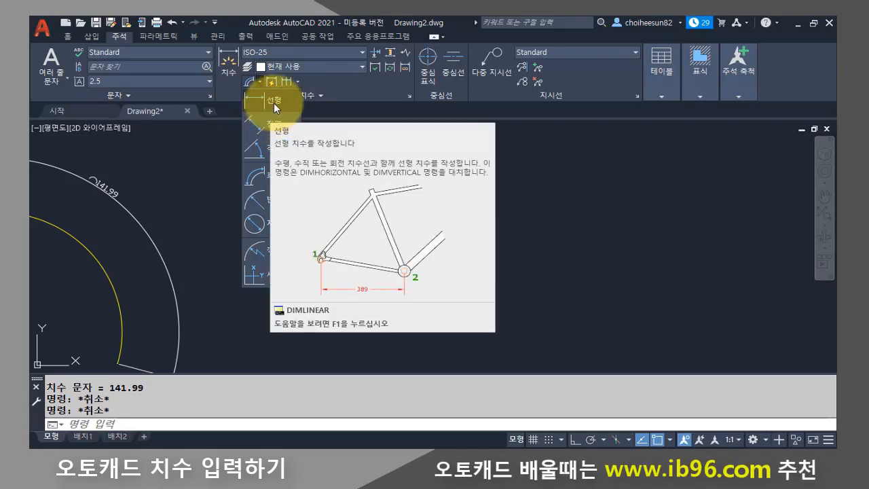
click(273, 102)
click(315, 309)
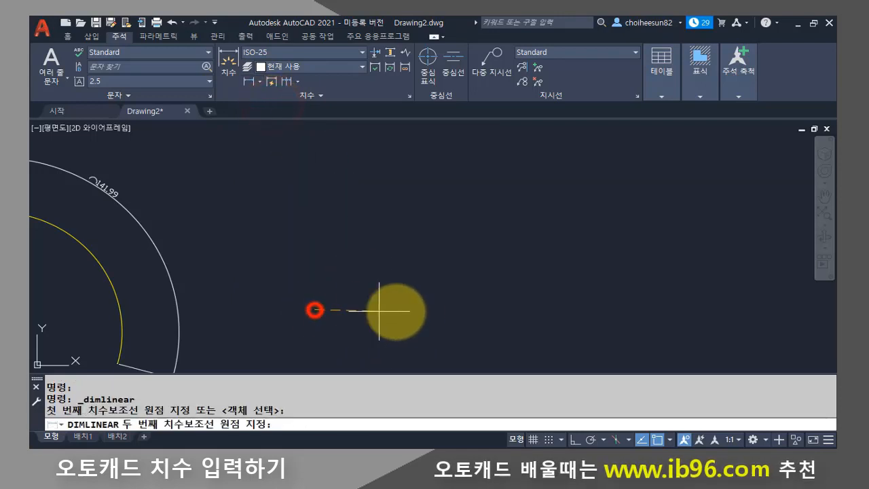
click(417, 312)
click(397, 266)
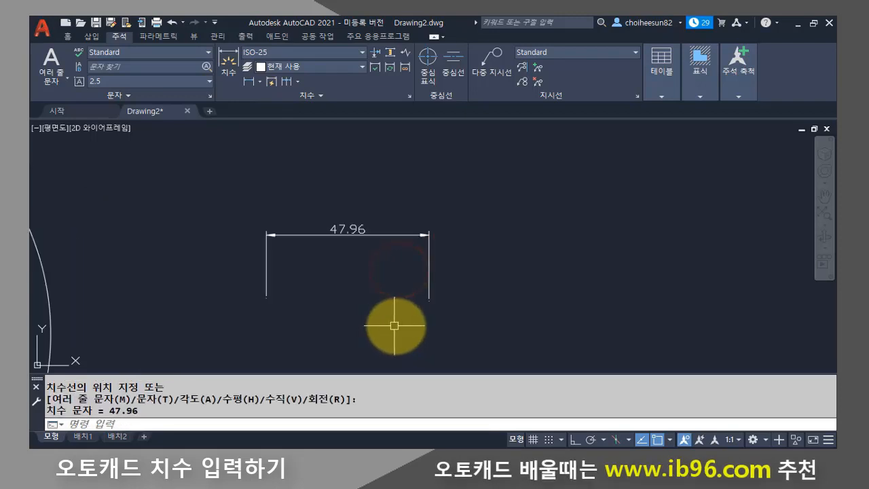
middle_drag(395, 326, 363, 349)
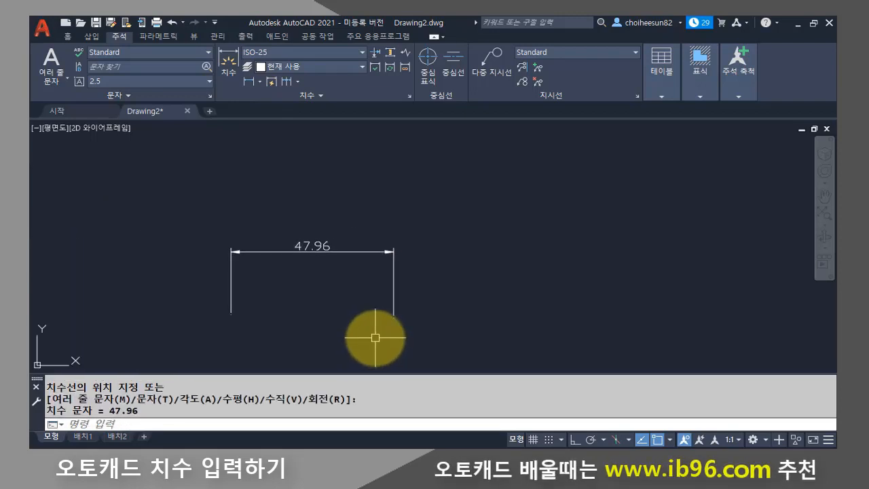
- Add five baseline dimensions from the linear dimension's left origin, with second origins at about 60, 78, 99, 120 and 138 units
click(297, 81)
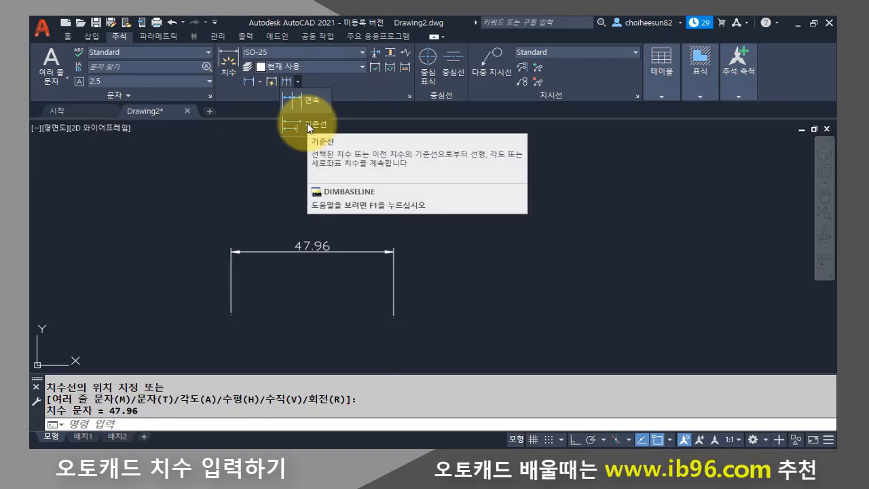
click(308, 124)
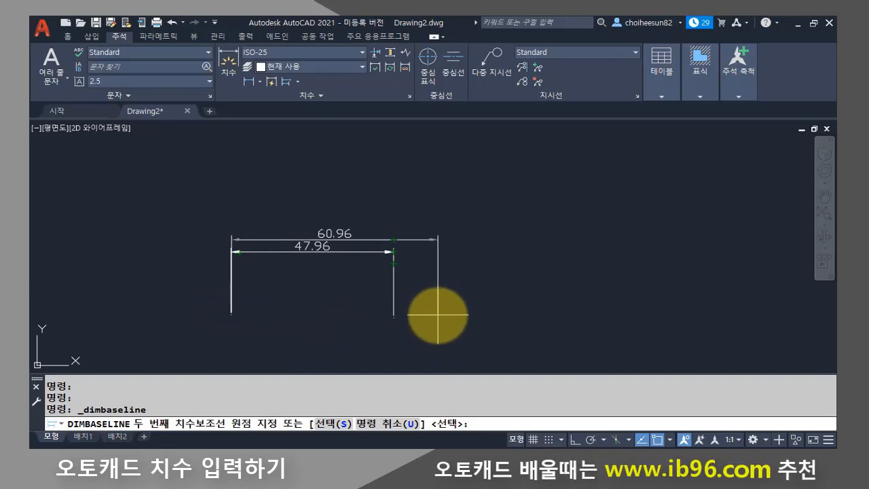
click(436, 316)
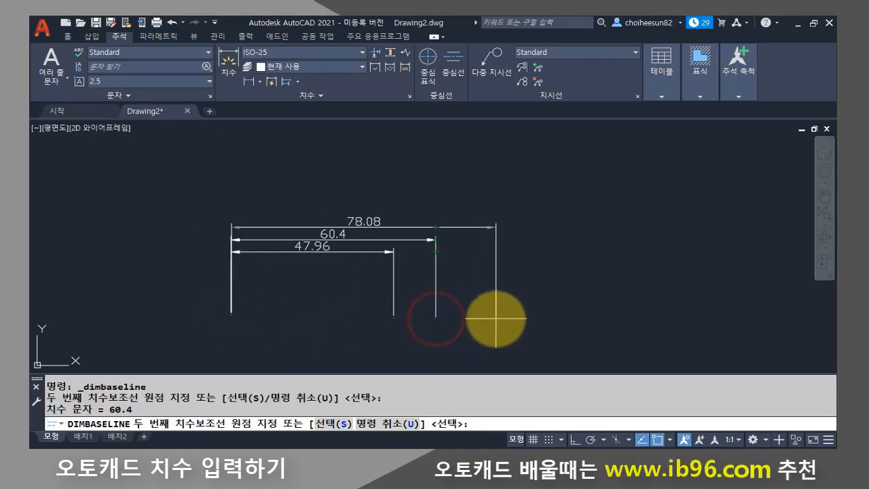
click(496, 317)
click(566, 317)
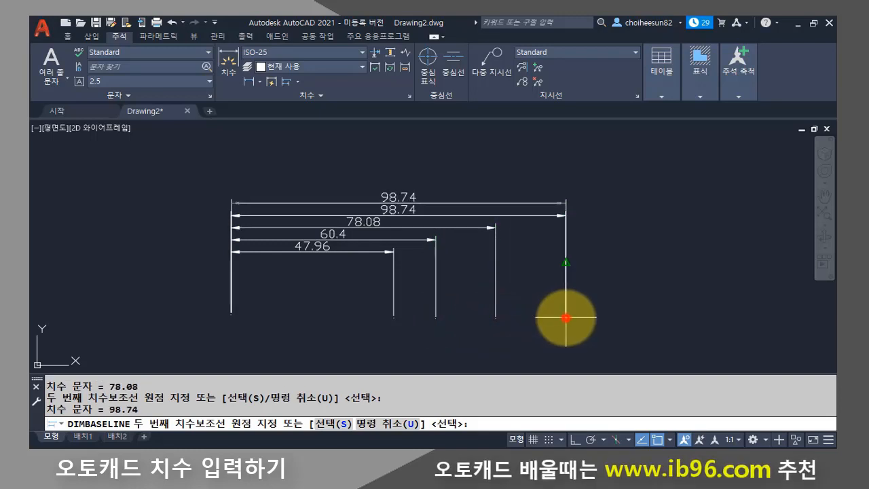
click(636, 317)
click(699, 317)
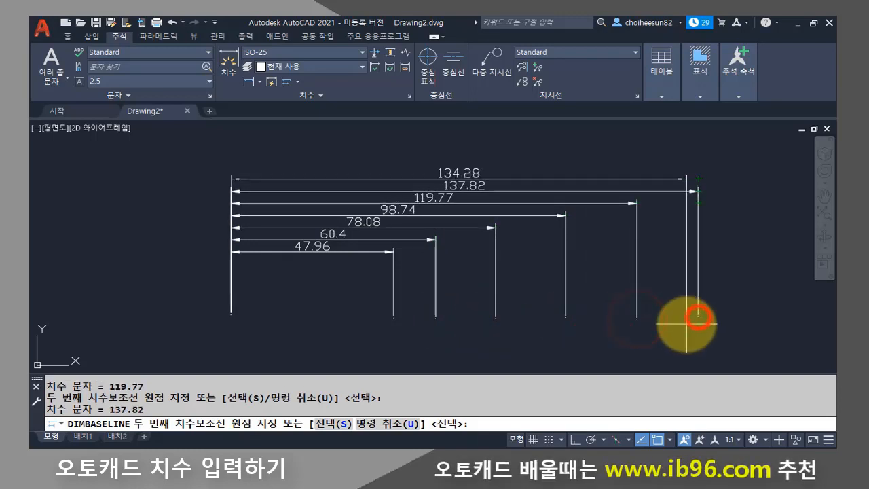
key(Return)
key(Return)
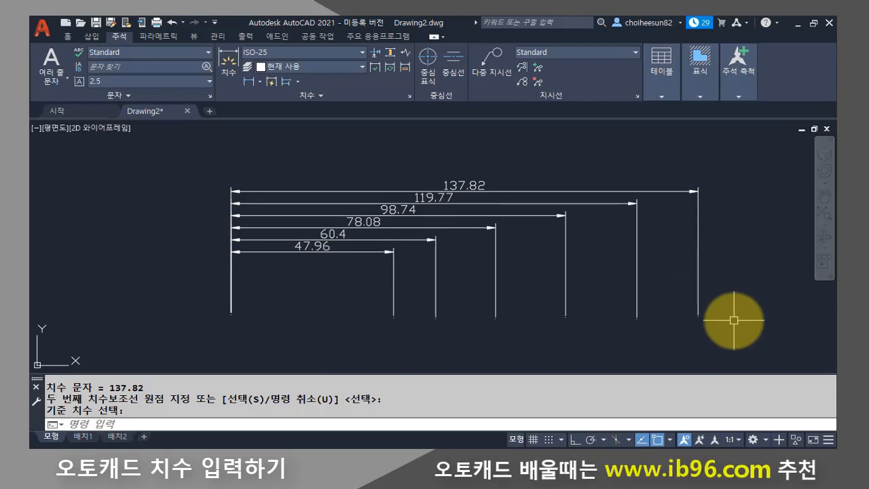
- Erase the practice linear dimension together with all five baseline dimensions stacked above it
click(300, 84)
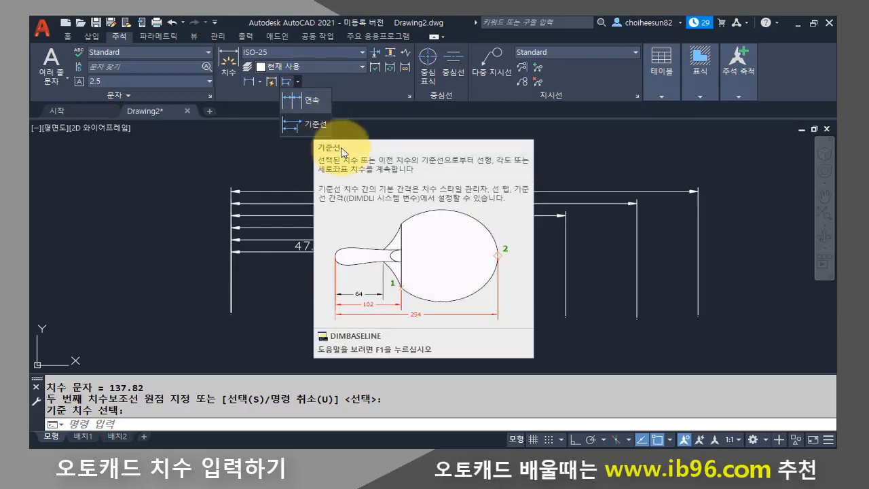
key(Escape)
click(773, 346)
click(191, 171)
text(e)
key(Return)
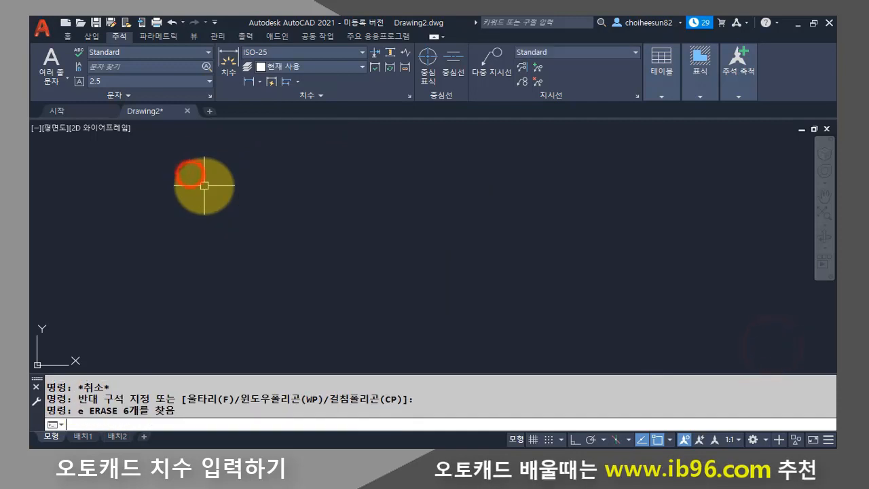
- Create a horizontal linear dimension about 39 units wide at the left of the empty area, with its dimension line above the origins
click(258, 80)
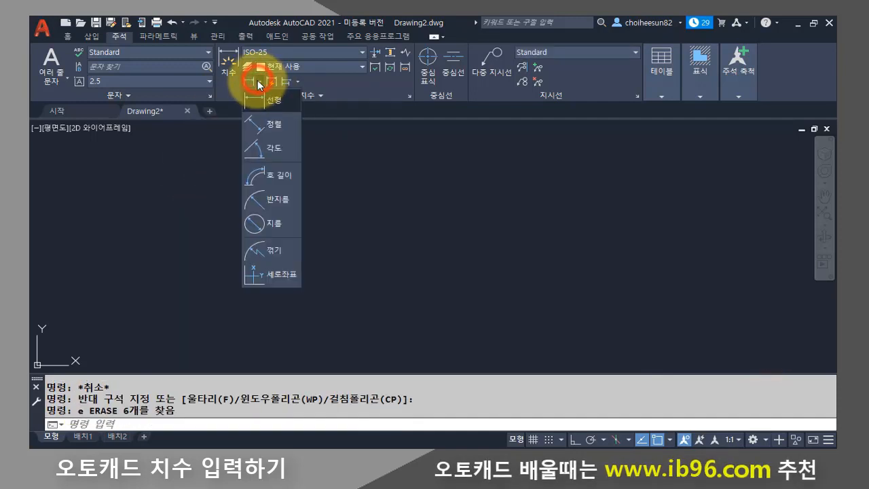
click(272, 109)
click(125, 304)
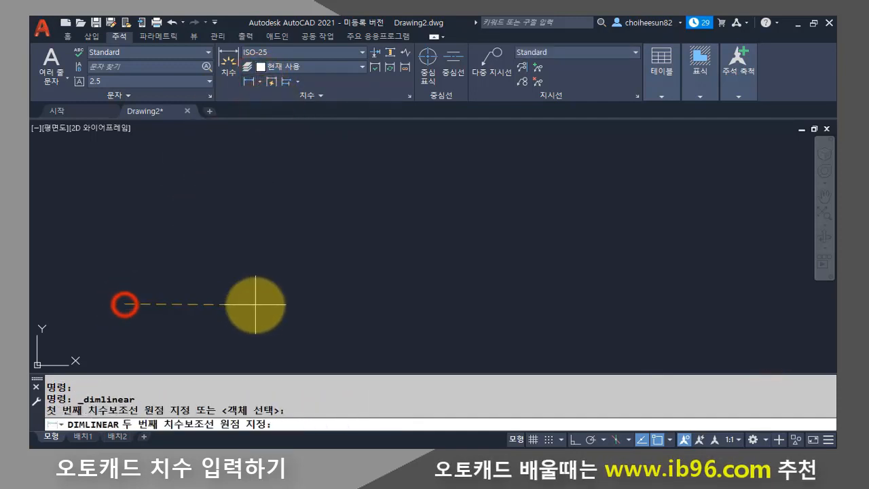
click(256, 304)
click(215, 229)
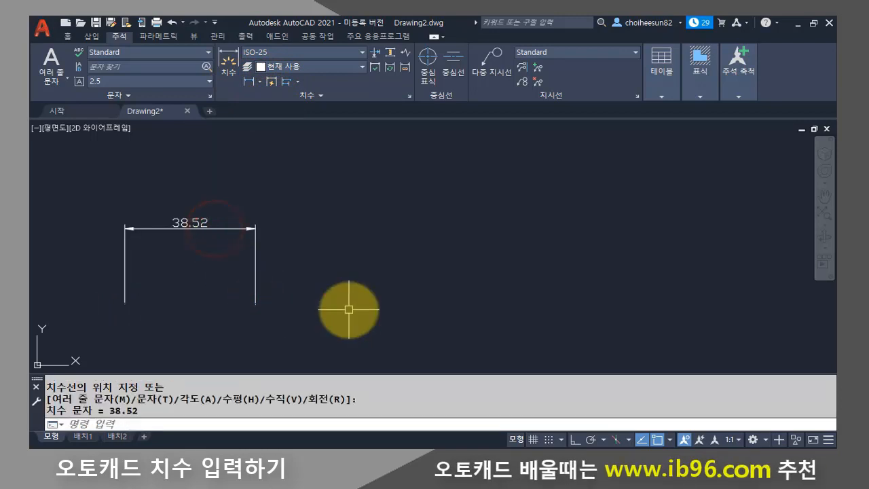
- Add four continued dimensions about 36, 38, 35 and 28 units wide, running right from the linear dimension's right origin
click(300, 81)
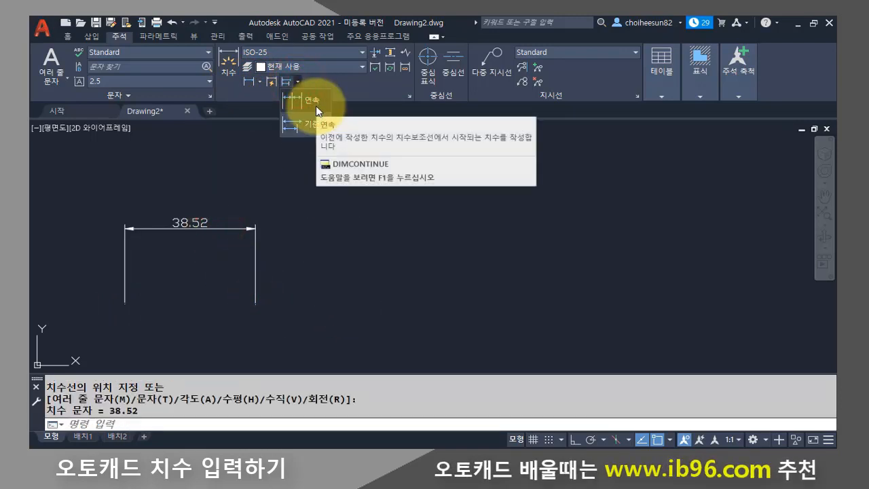
click(317, 105)
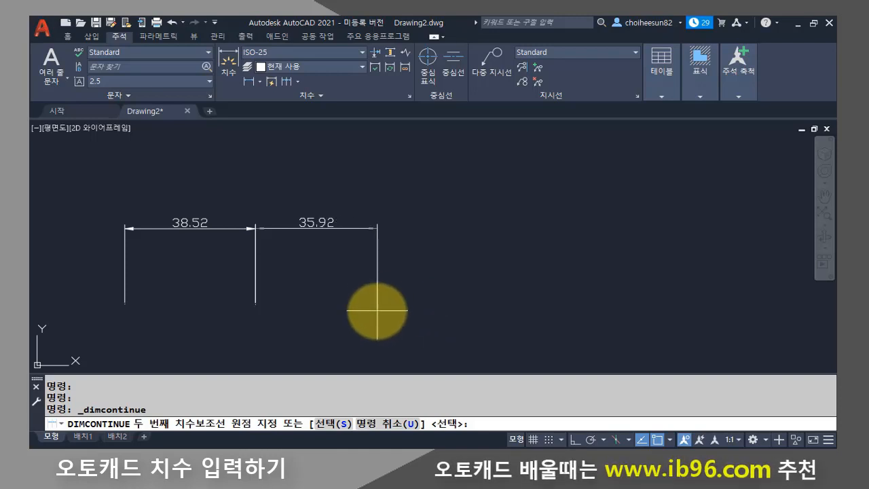
click(377, 310)
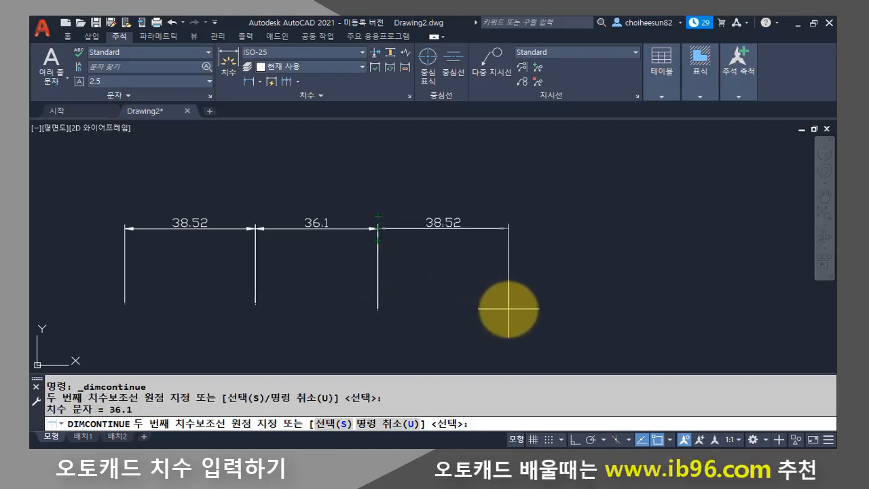
click(508, 309)
click(627, 309)
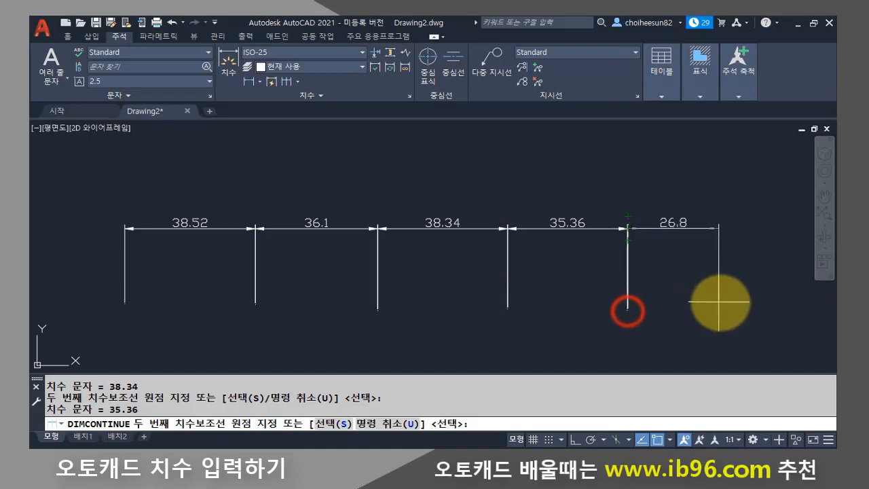
click(723, 303)
key(Return)
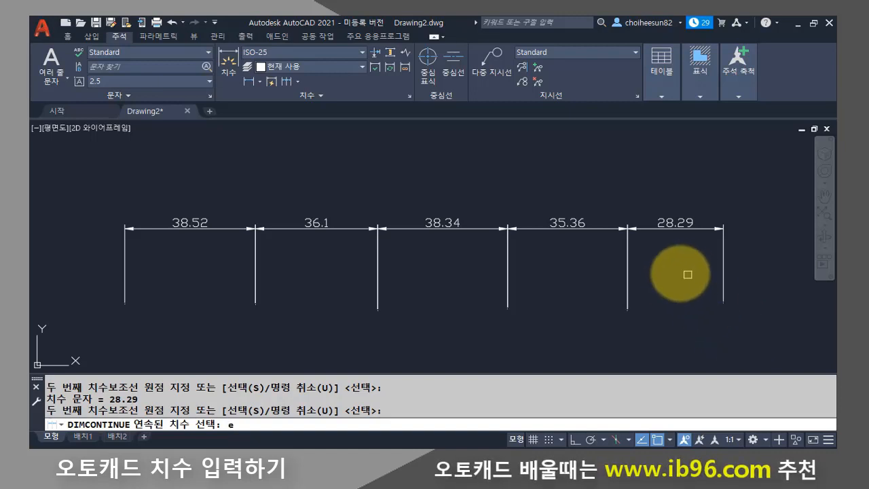
key(Escape)
key(Escape)
- Erase the practice linear dimension together with the whole chain of continued dimensions beside it
text(e)
key(Return)
click(766, 305)
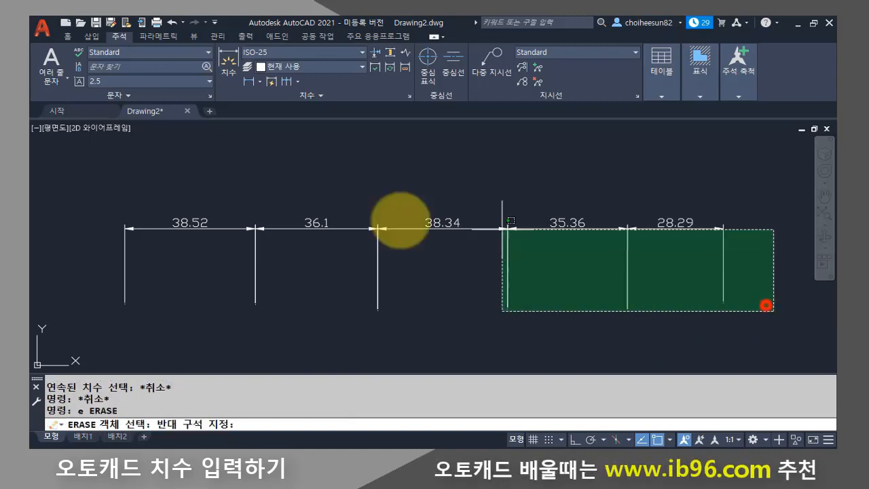
click(97, 199)
key(Escape)
- Create three separate horizontal linear dimensions about 35, 23 and 34 units wide, spaced from left to right across the empty area
text(dli)
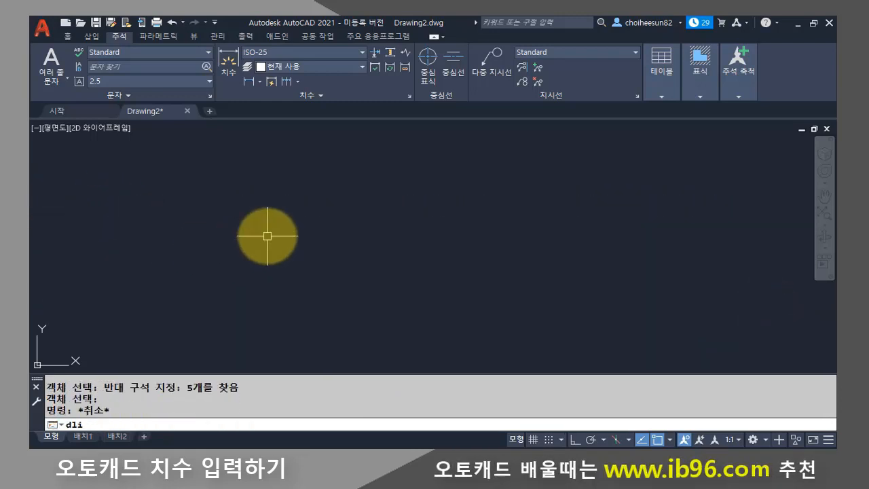
key(Return)
click(142, 209)
click(258, 227)
click(239, 175)
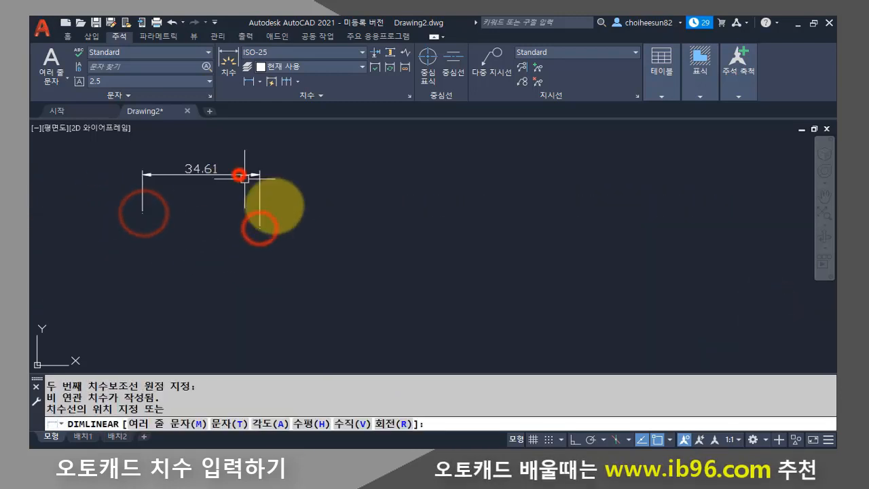
key(Return)
click(356, 310)
click(433, 310)
click(412, 254)
key(Return)
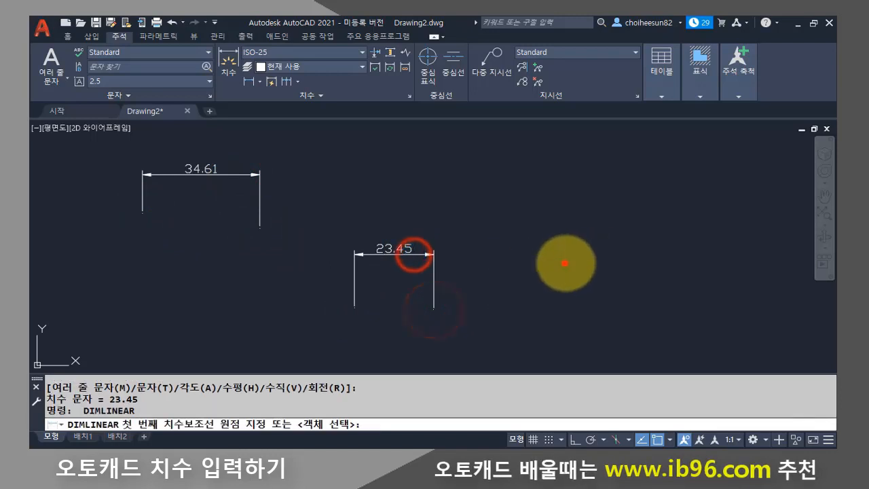
click(564, 260)
click(679, 260)
click(645, 199)
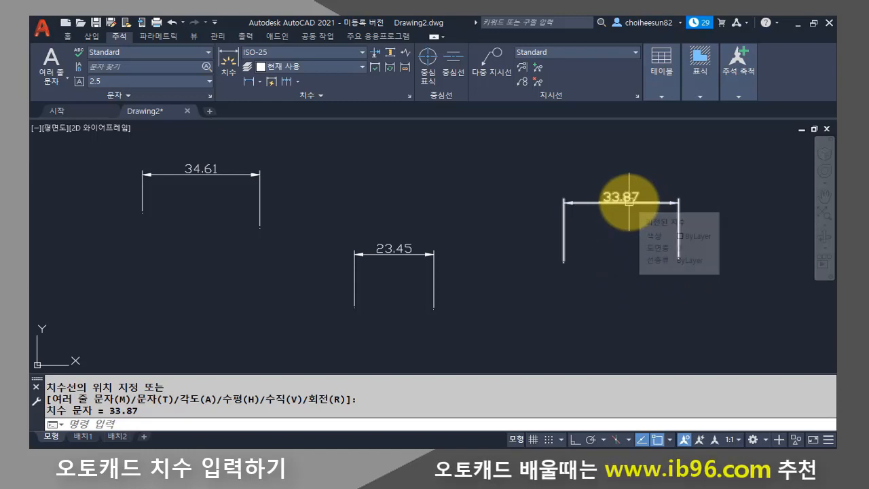
- Add four baseline dimensions from the leftmost linear dimension's left extension line, with second origins at about 51, 70, 94 and 110 units
click(298, 82)
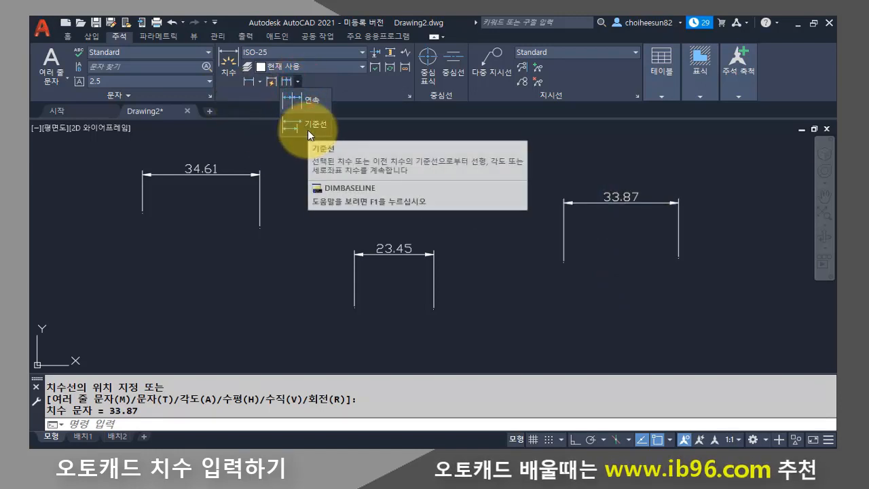
click(310, 128)
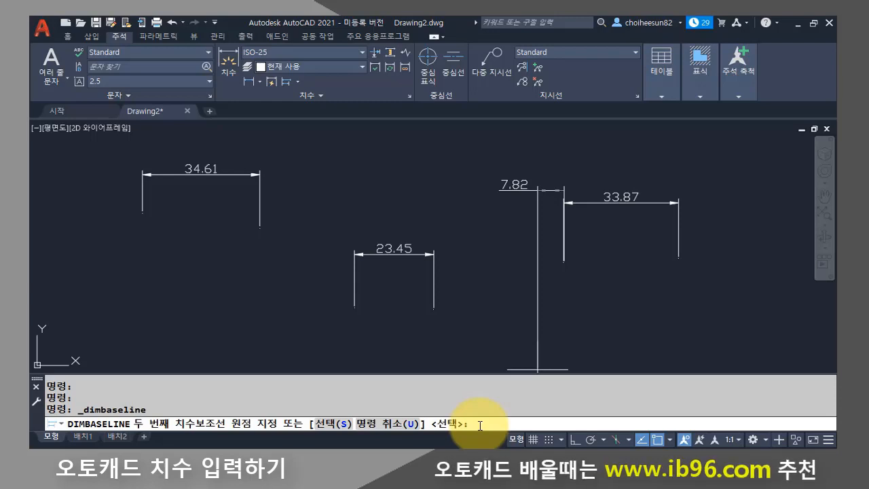
key(Return)
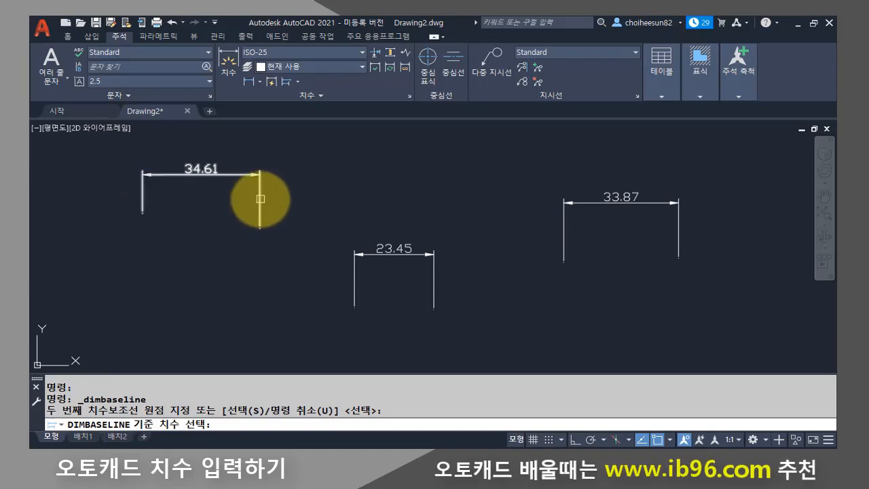
click(141, 193)
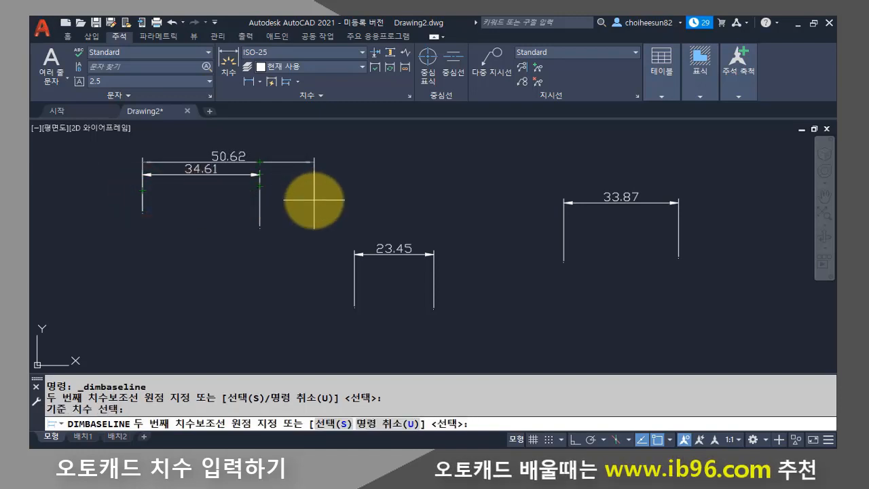
click(315, 201)
click(378, 197)
click(462, 197)
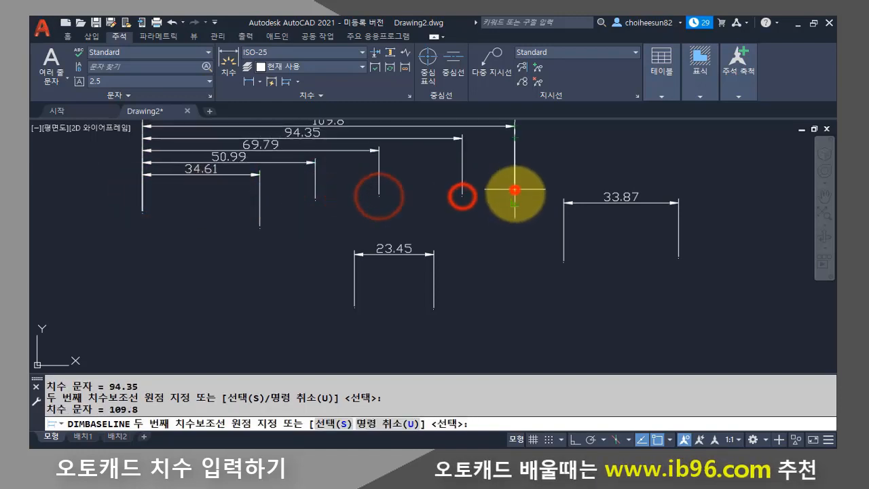
click(514, 190)
- Try a baseline dimension measured from the right extension line of the middle linear dimension
key(Return)
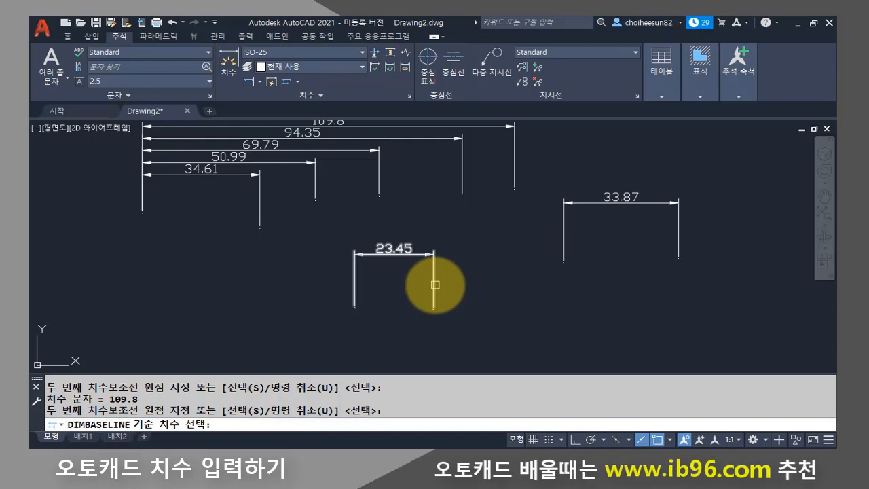
click(435, 282)
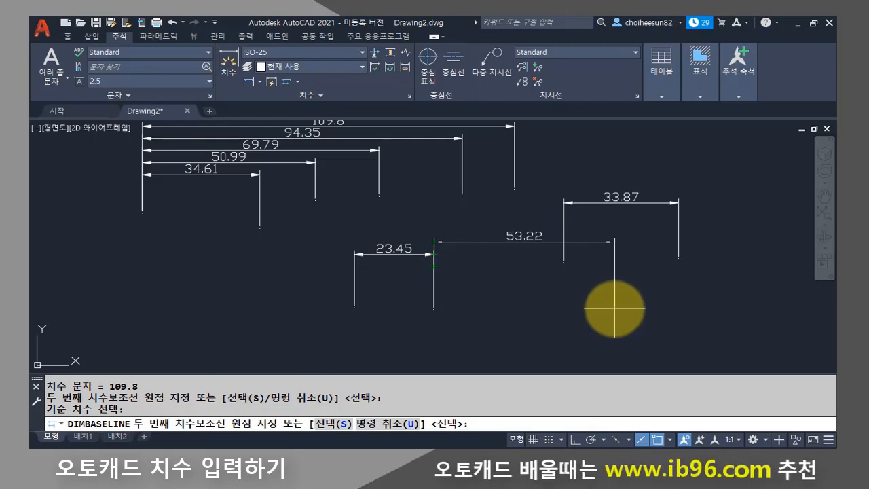
key(Escape)
key(Escape)
key(Escape)
- Erase the three linear dimensions and the baseline dimensions stacked above the leftmost one
text(e)
key(Return)
click(735, 310)
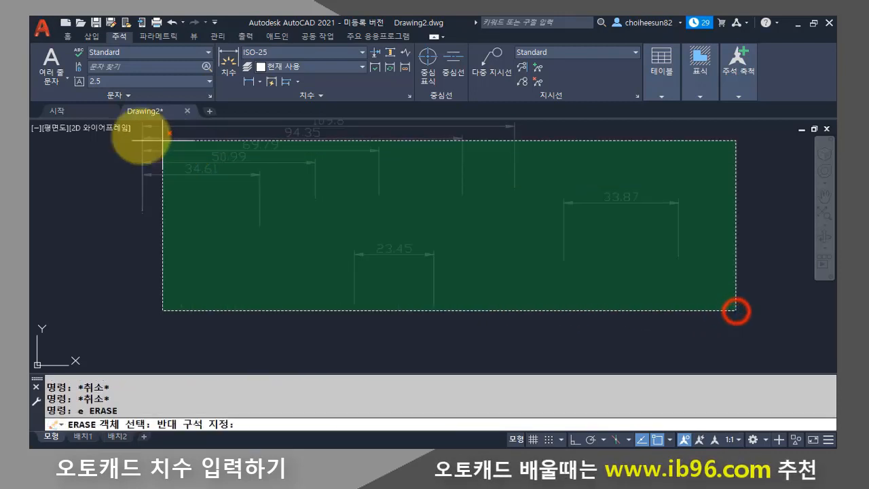
click(106, 130)
key(Return)
- Create two horizontal linear dimensions about 21 and 22 units wide, the second lower and to the right of the first
text(dli)
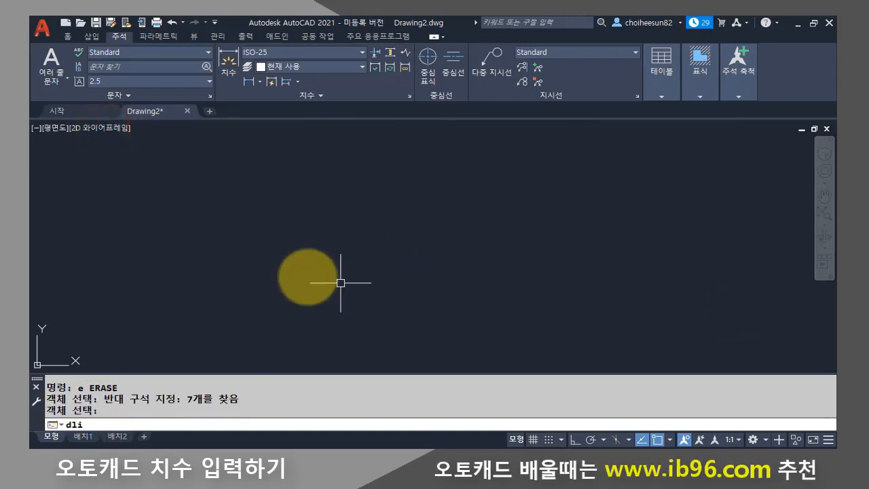
key(Return)
click(143, 224)
click(214, 230)
click(193, 180)
key(Return)
click(266, 292)
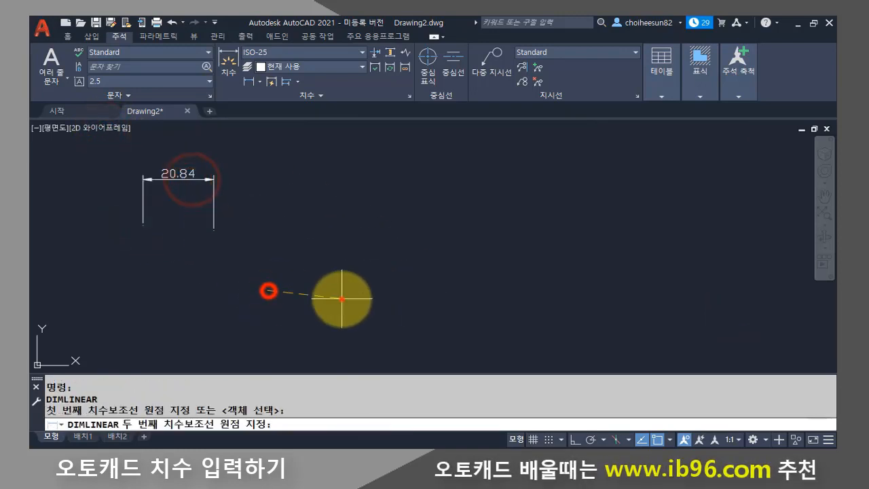
click(342, 300)
click(333, 239)
- Create a third horizontal linear dimension about 36 units wide, lower and to the right of the other two
key(Return)
click(475, 329)
click(589, 329)
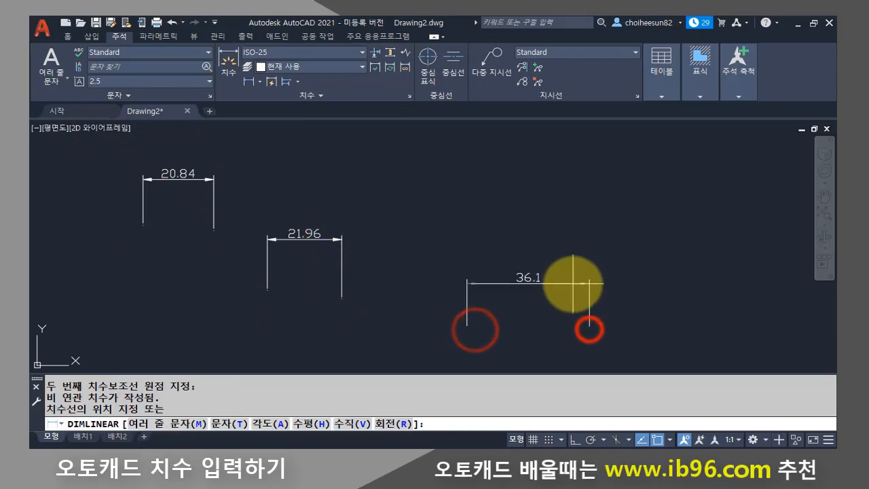
click(572, 283)
click(541, 284)
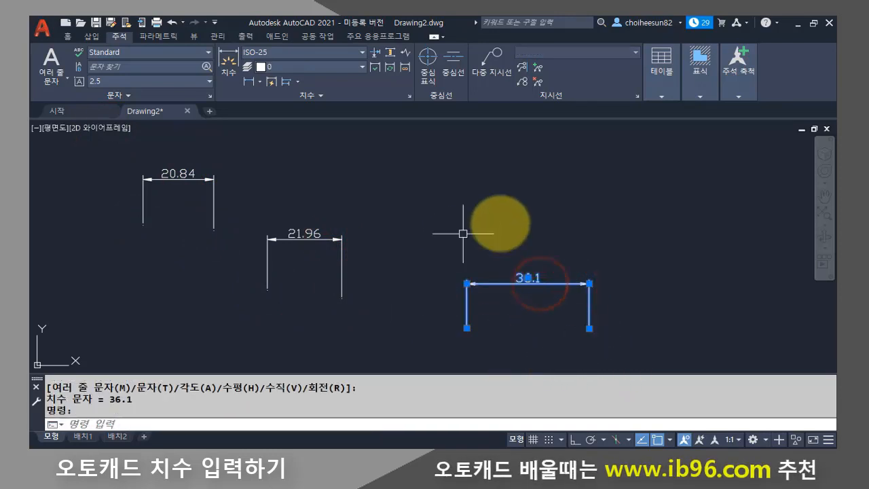
key(Escape)
key(Escape)
key(Escape)
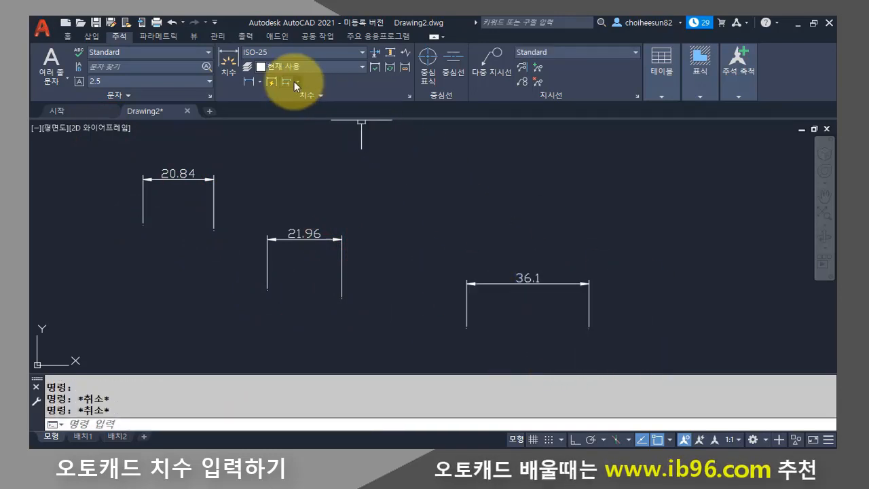
- Add five continued dimensions about 32, 24, 30, 21 and 24 units wide from the upper-left linear dimension's right extension line
click(299, 82)
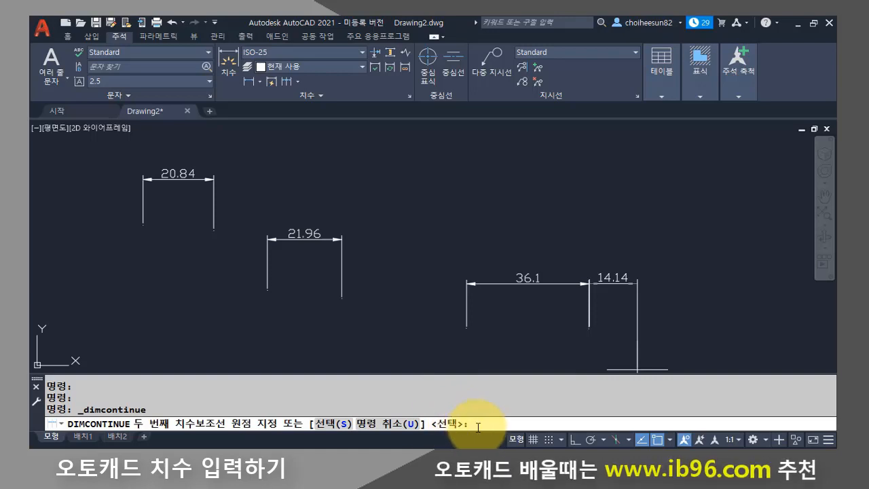
key(Return)
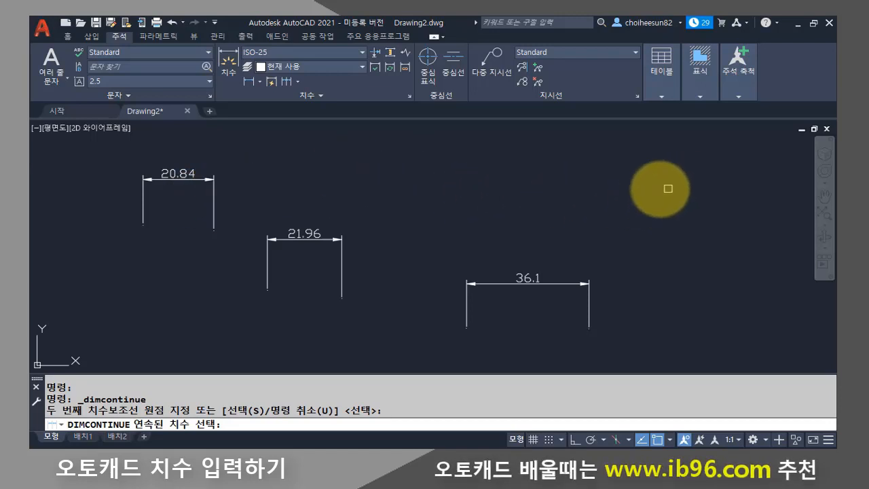
click(215, 199)
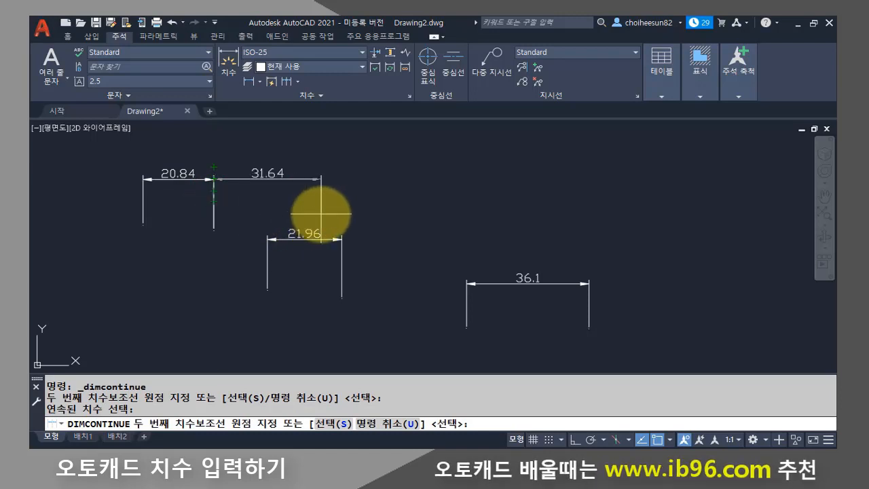
click(320, 213)
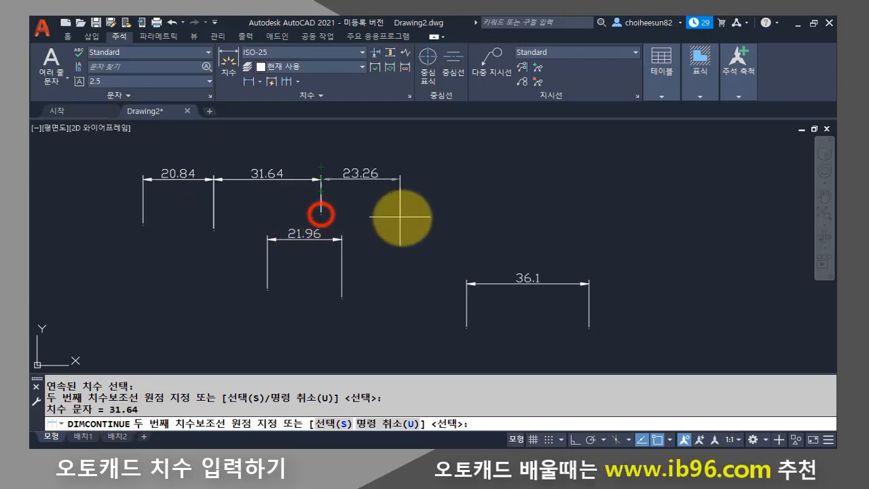
click(402, 214)
click(503, 211)
click(573, 211)
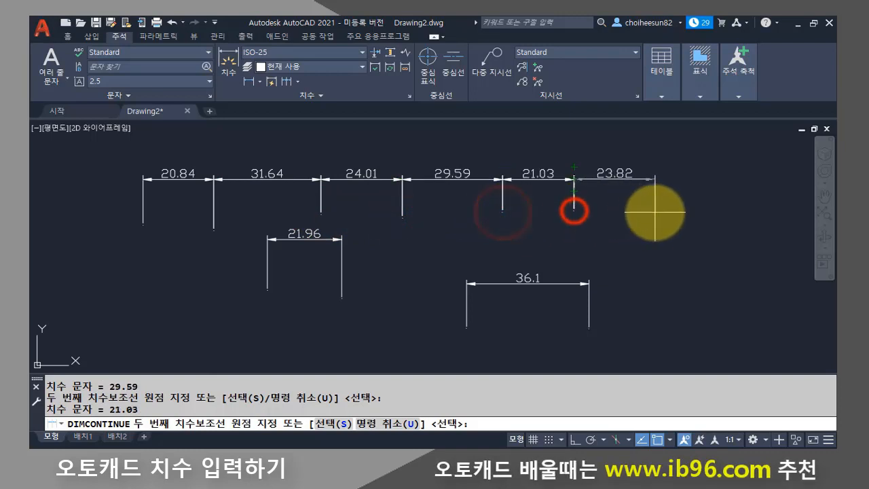
click(656, 210)
- Add four continued dimensions about 48, 32, 25 and 31 units wide, starting from the middle linear dimension's left extension line
key(Return)
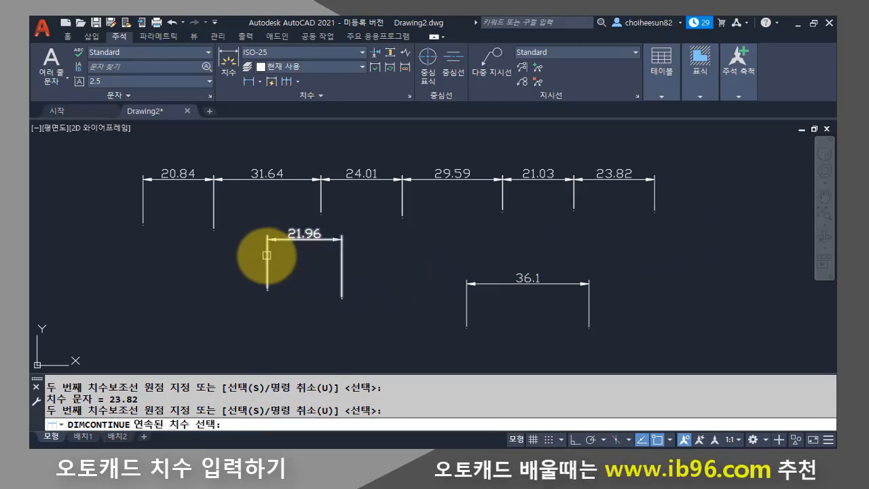
click(267, 255)
click(430, 274)
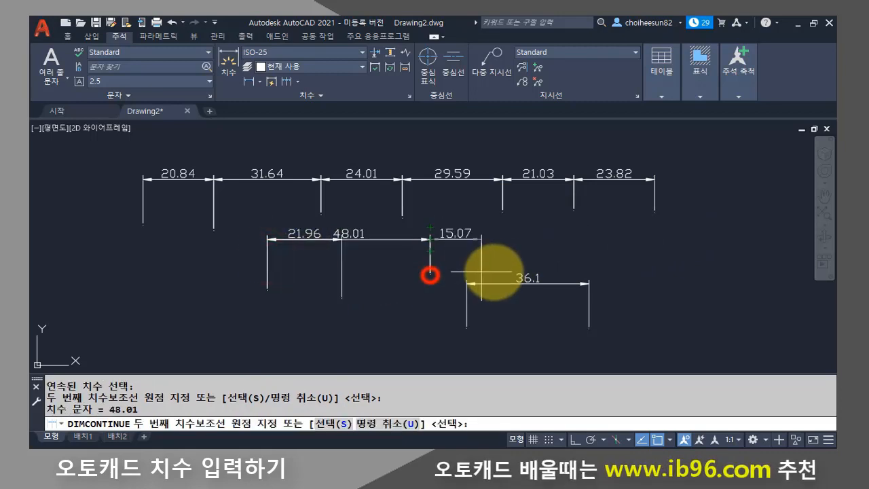
click(540, 272)
click(624, 268)
click(729, 268)
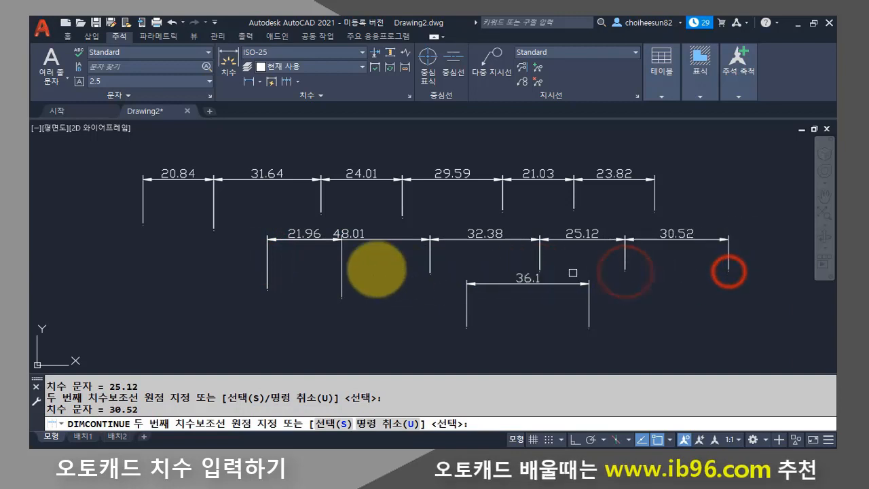
key(Return)
key(Return)
click(372, 243)
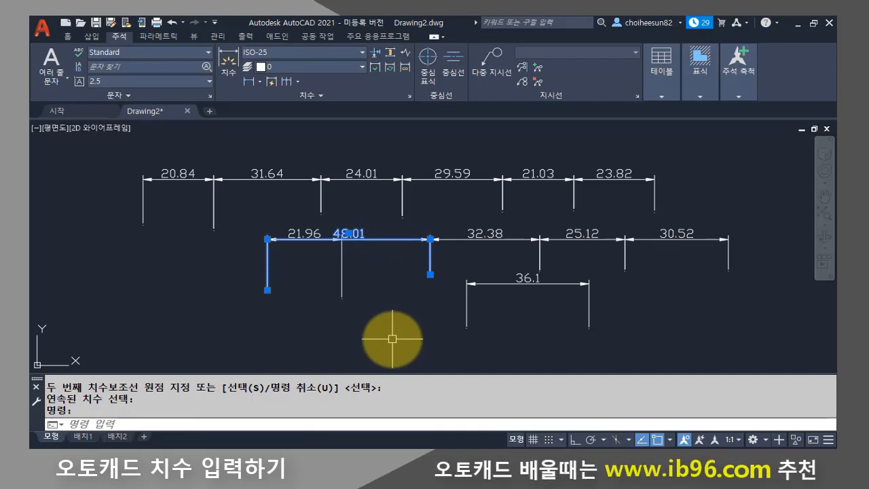
key(Escape)
- Erase both chains of continued dimensions and the separate linear dimension below them
text(e)
key(Return)
click(751, 329)
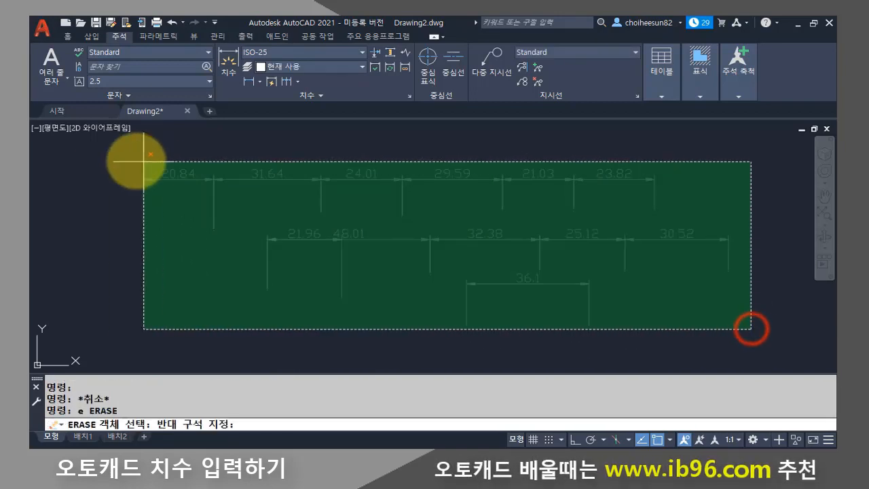
click(103, 159)
key(Return)
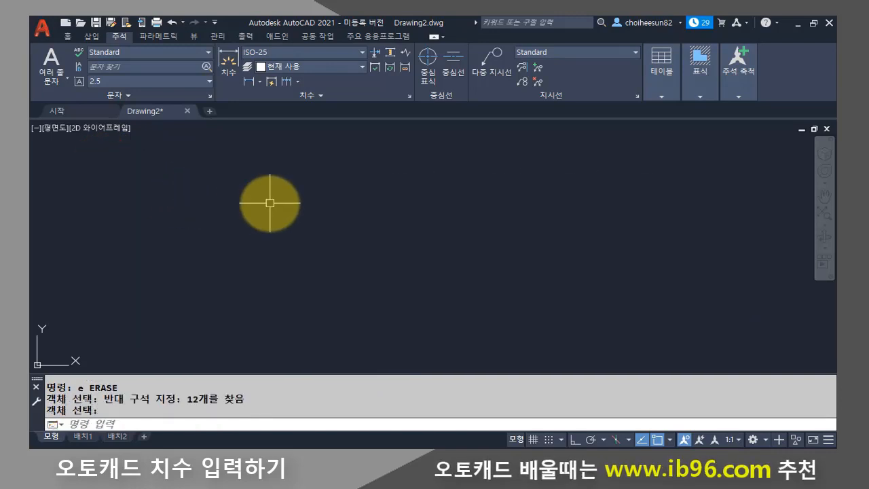
- Create a horizontal linear dimension about 25 units wide between two free points in the upper-left area of the empty drawing
text(dli)
key(Return)
click(175, 207)
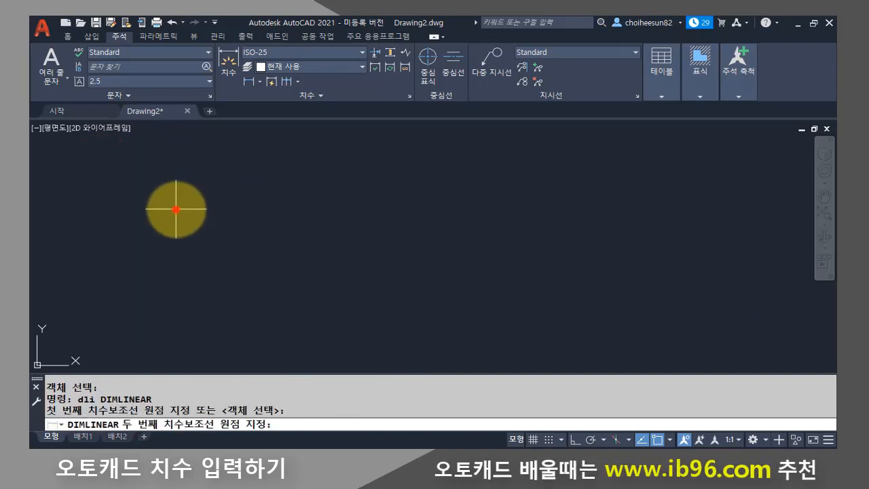
click(260, 208)
click(241, 168)
- Create a second horizontal linear dimension about 28 units wide, lower and to the right of the first
key(Return)
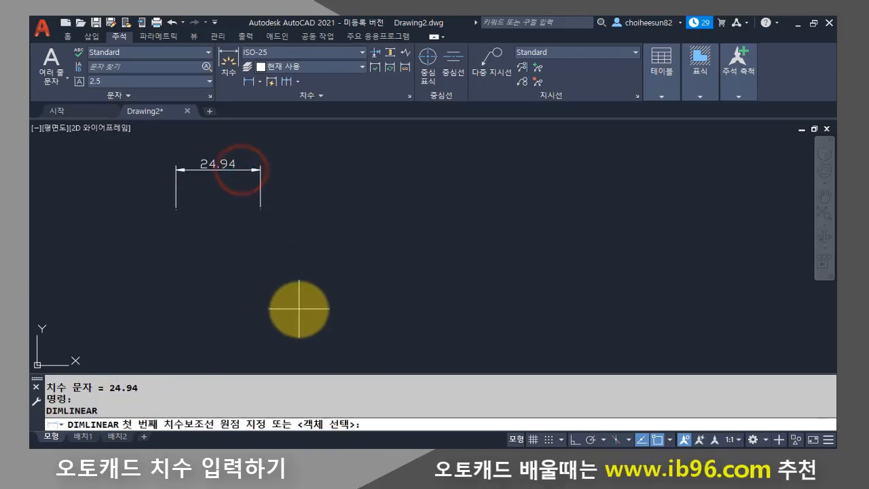
click(303, 310)
click(396, 314)
click(375, 266)
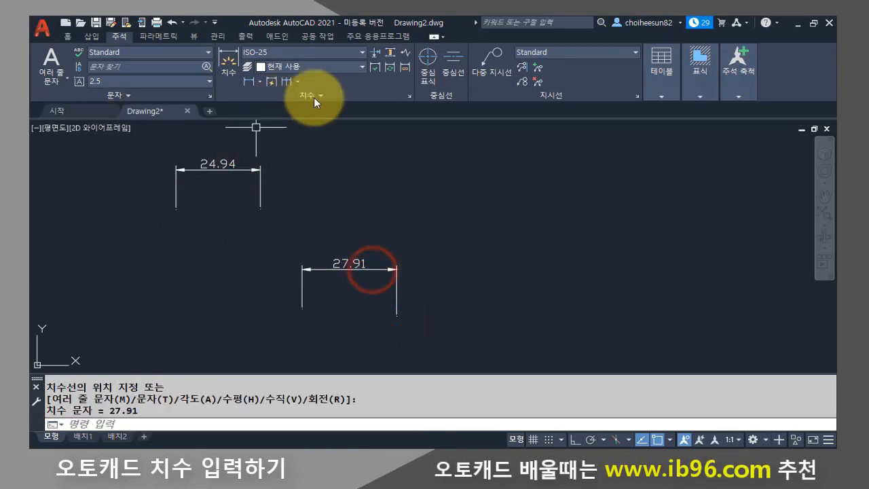
click(294, 79)
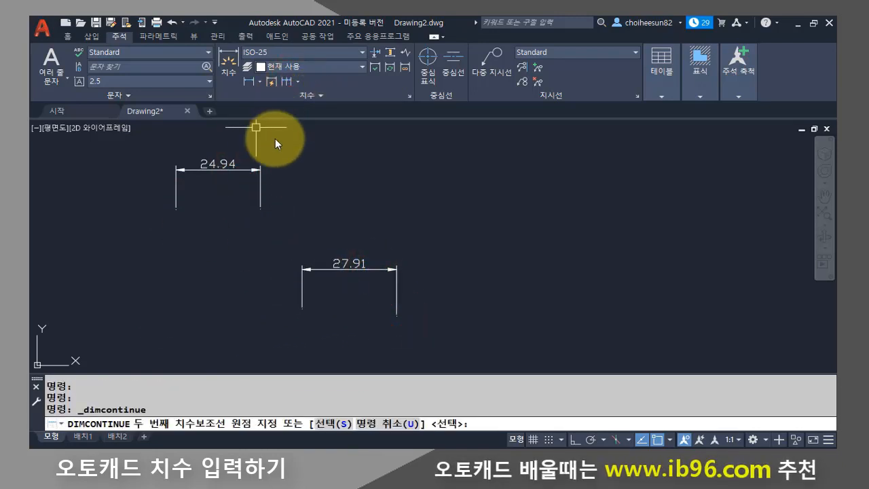
key(Escape)
key(Escape)
key(Escape)
click(298, 82)
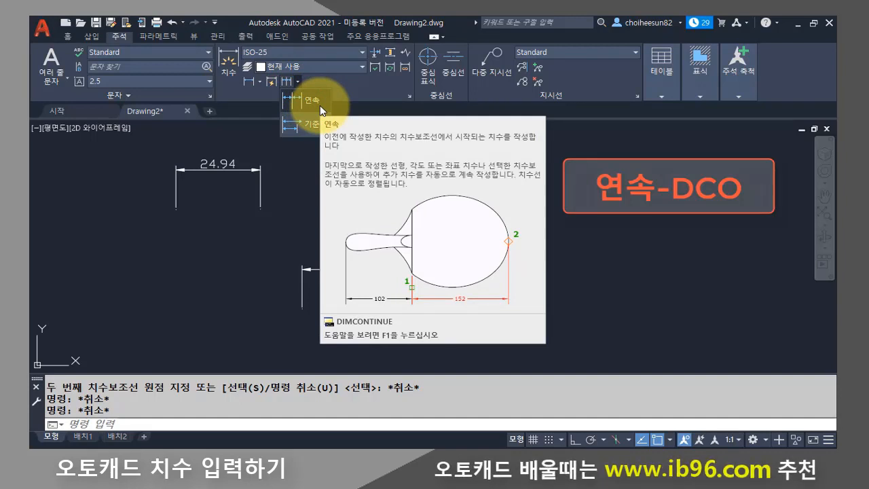
key(Escape)
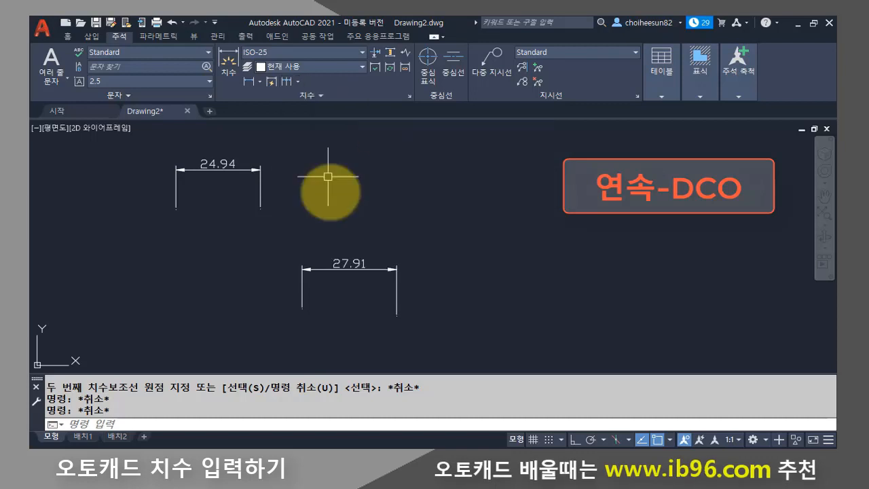
- Add five continued dimensions about 31, 28, 32, 27 and 22 units wide from the upper linear dimension's right extension line
text(dco)
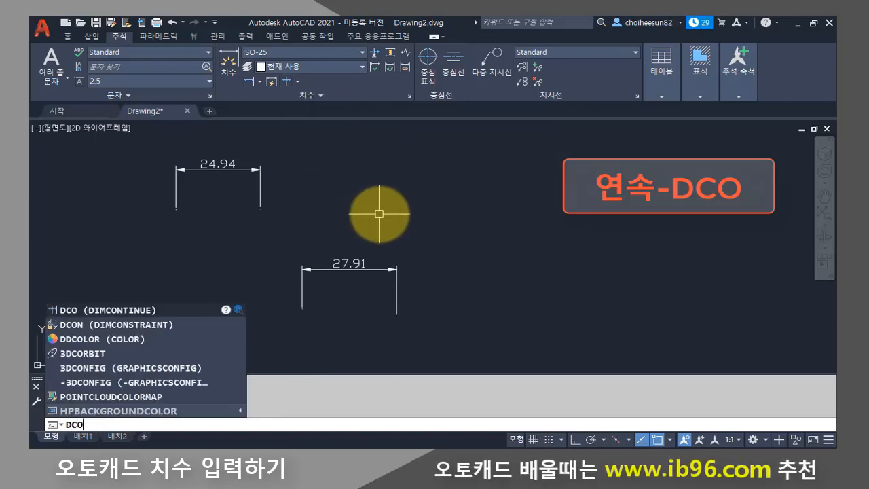
key(Return)
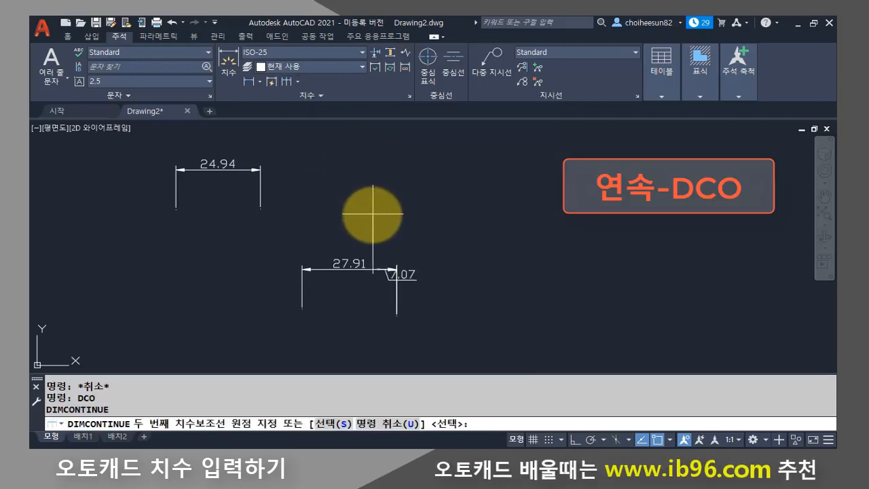
key(Return)
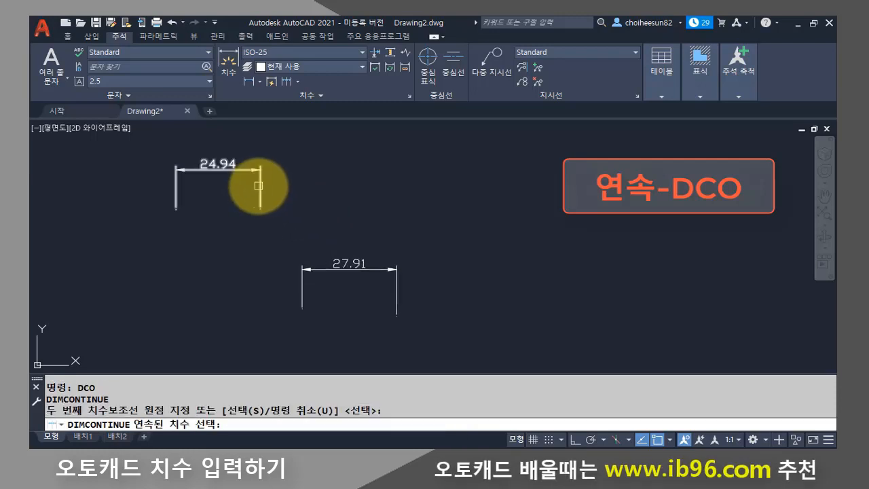
click(259, 186)
click(364, 201)
click(460, 203)
click(567, 210)
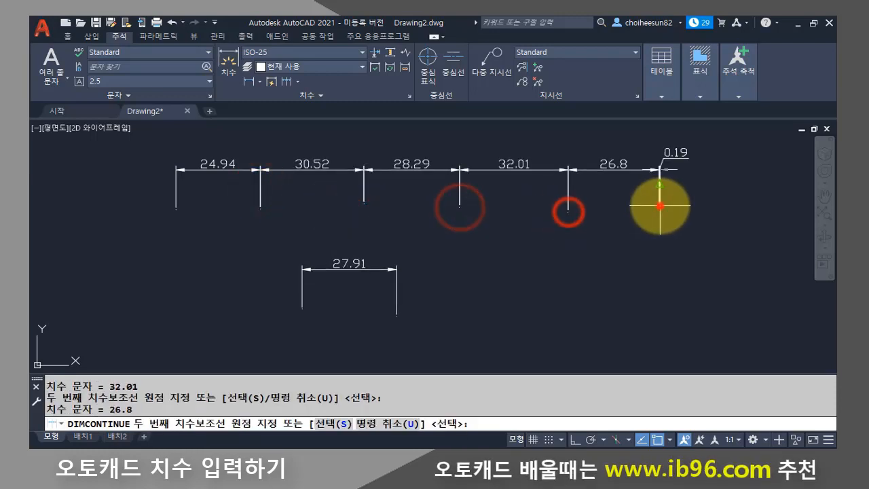
click(659, 204)
click(732, 204)
key(Return)
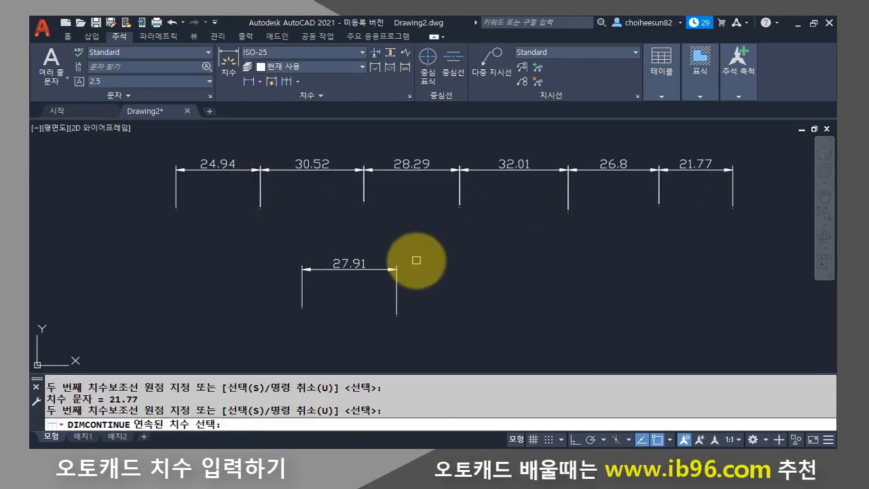
key(Escape)
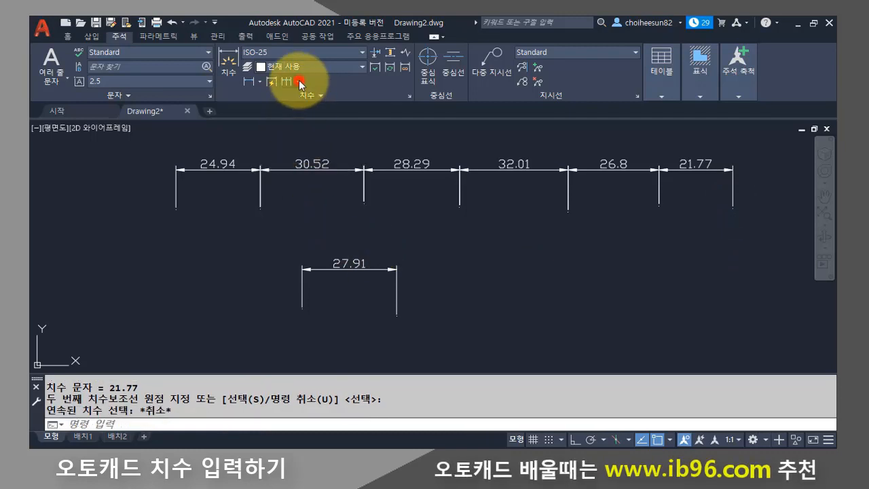
click(298, 81)
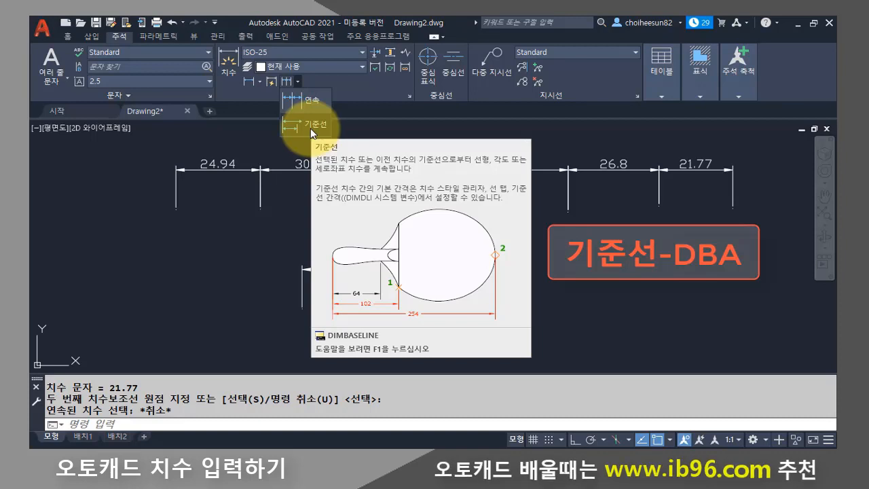
key(Escape)
key(Escape)
key(Escape)
key(Escape)
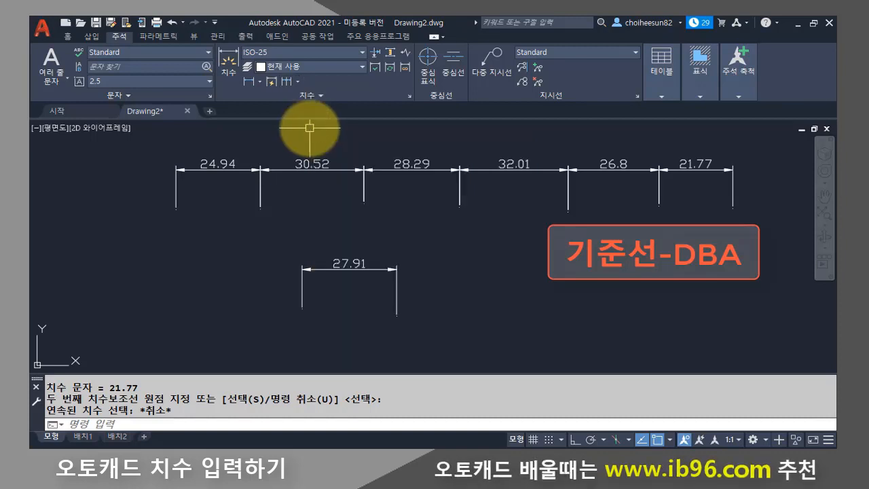
- Add four baseline dimensions about 49, 76, 98 and 123 units wide from the lower linear dimension's left extension line
text(d)
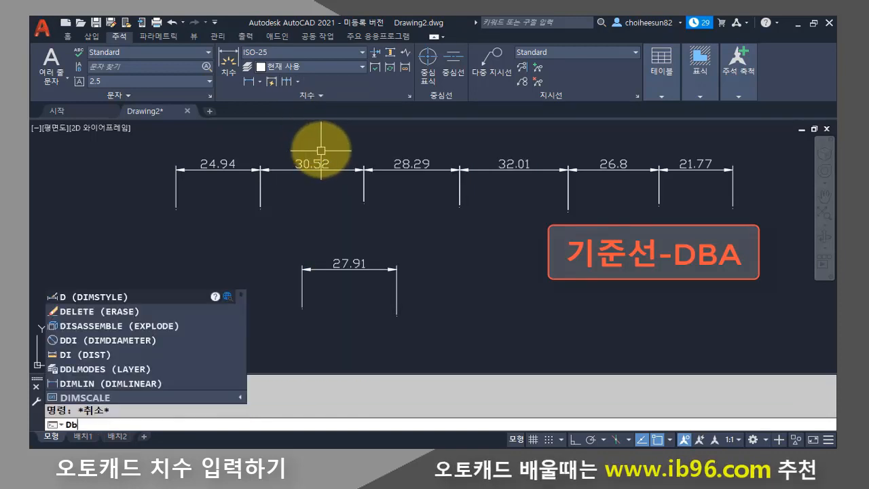
text(ba)
key(Return)
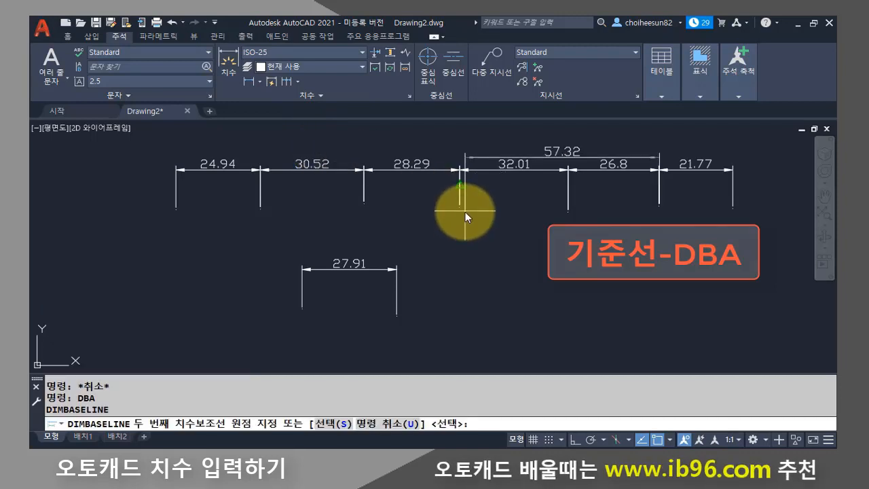
key(Return)
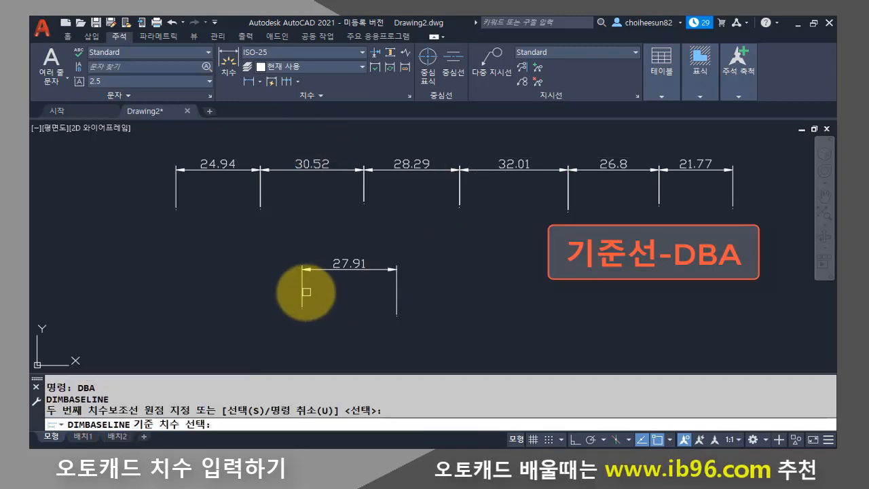
click(302, 292)
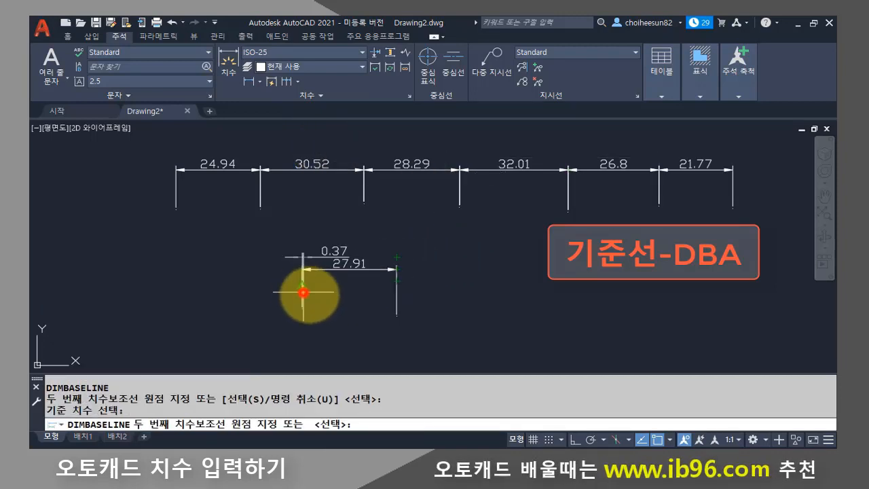
click(469, 315)
click(559, 317)
click(632, 314)
click(718, 303)
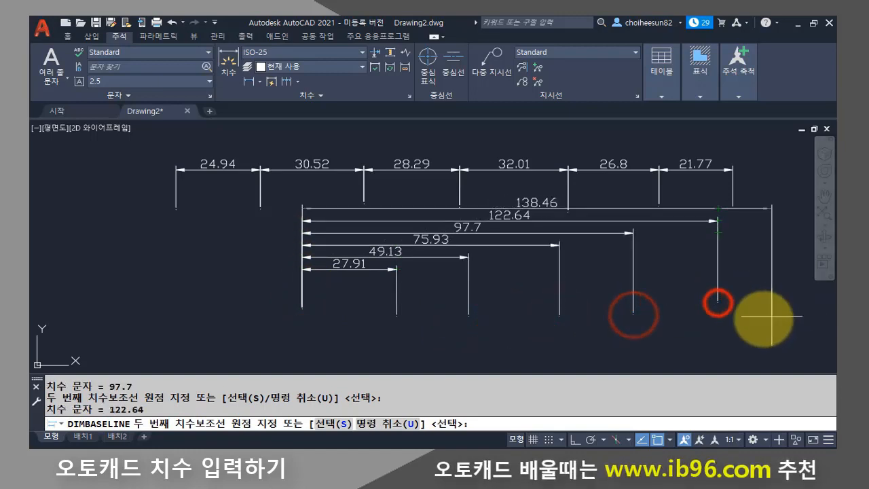
key(Return)
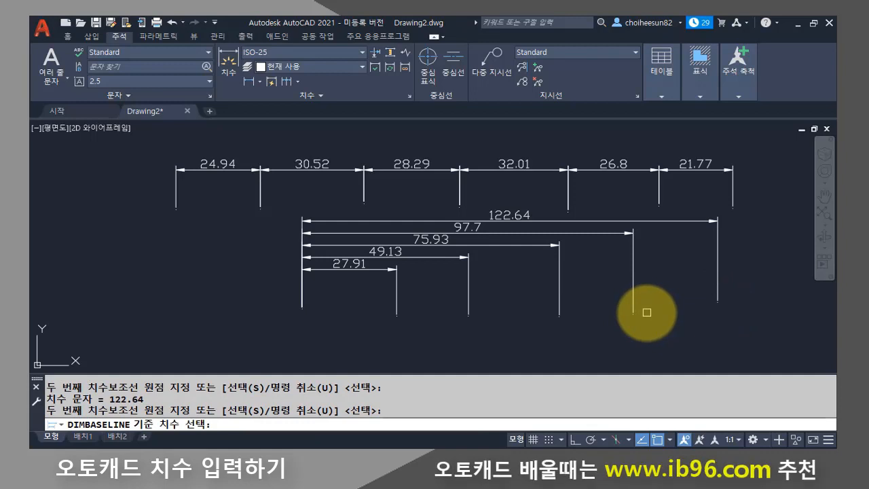
key(Return)
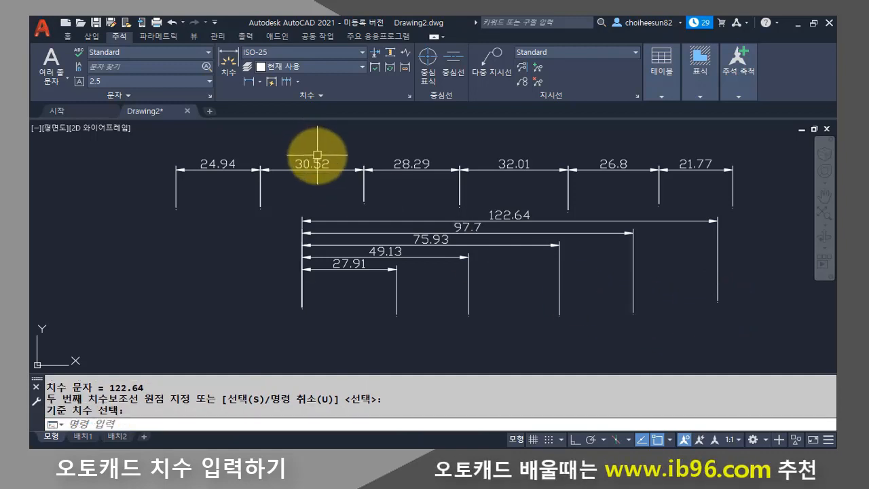
- Show the available dimension types for review
click(259, 81)
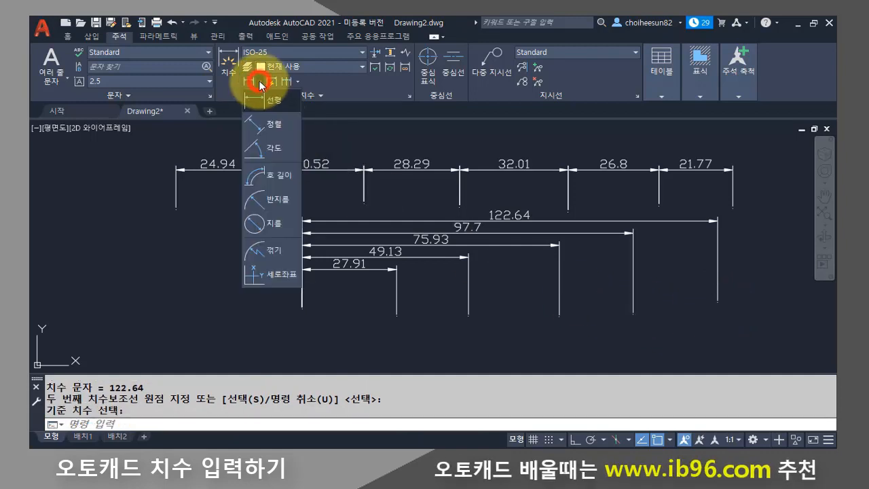